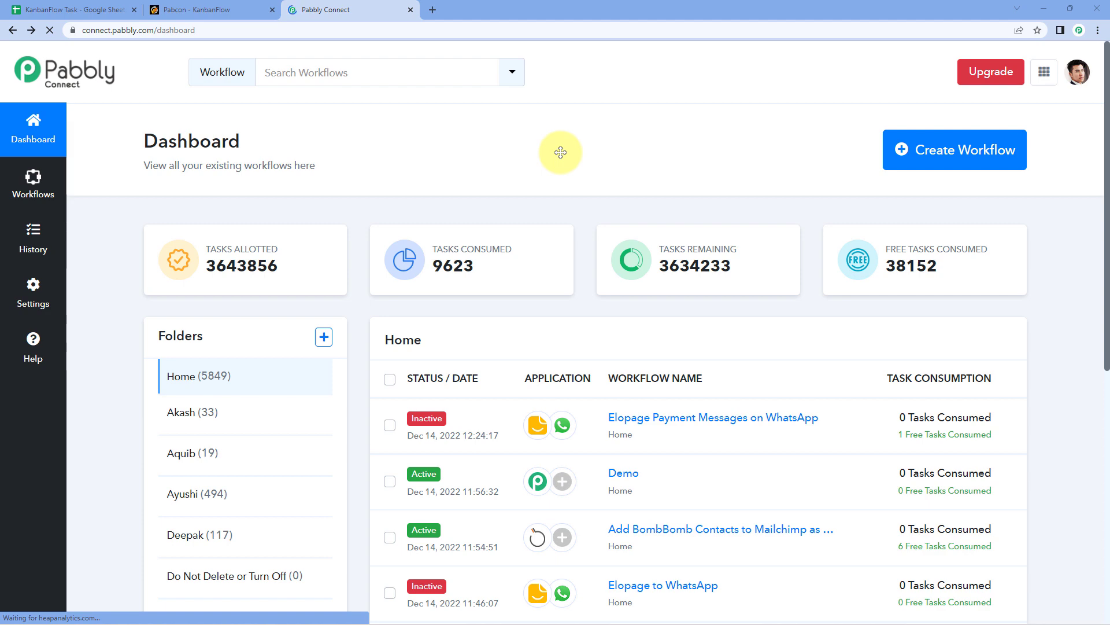
- Create a new workflow named Google Sheets to KanbanFlow
click(961, 148)
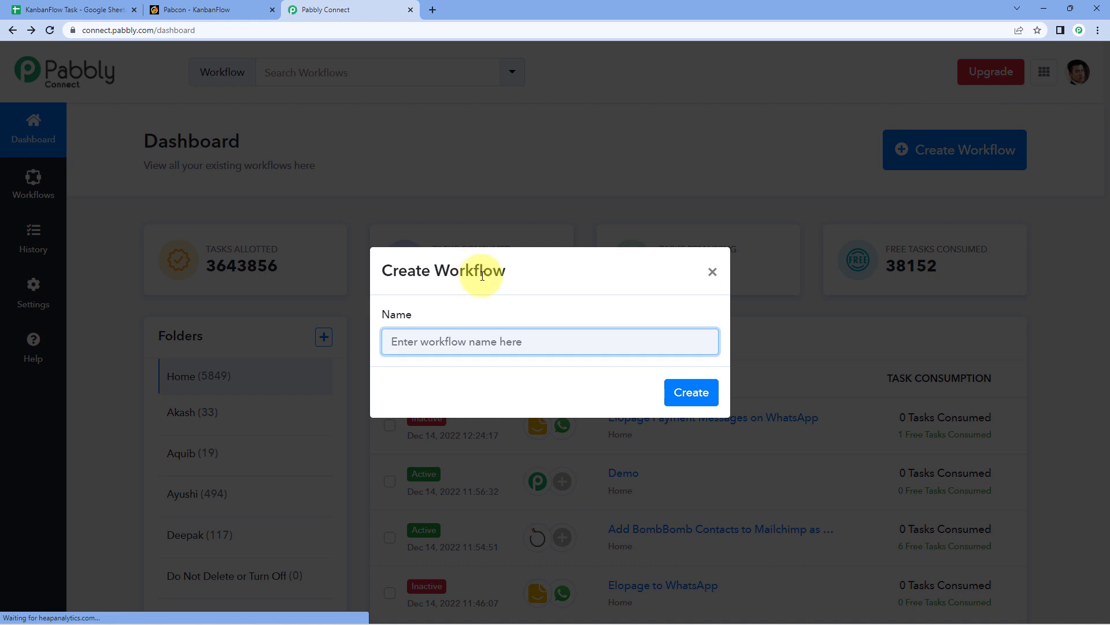
text(Google Sheets to KanbanFlow)
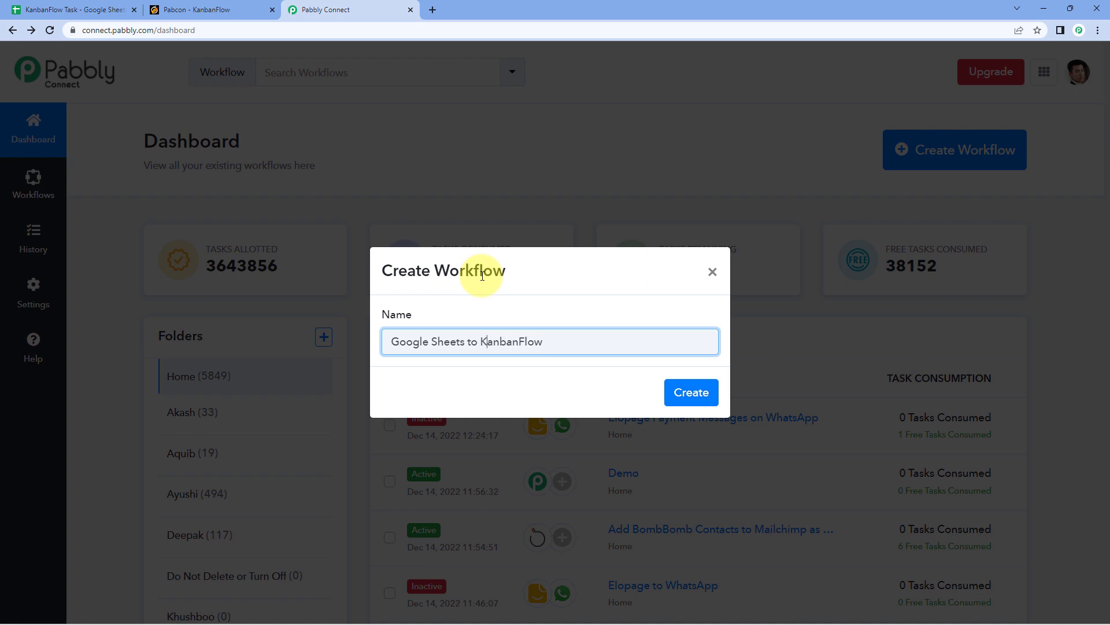
click(685, 392)
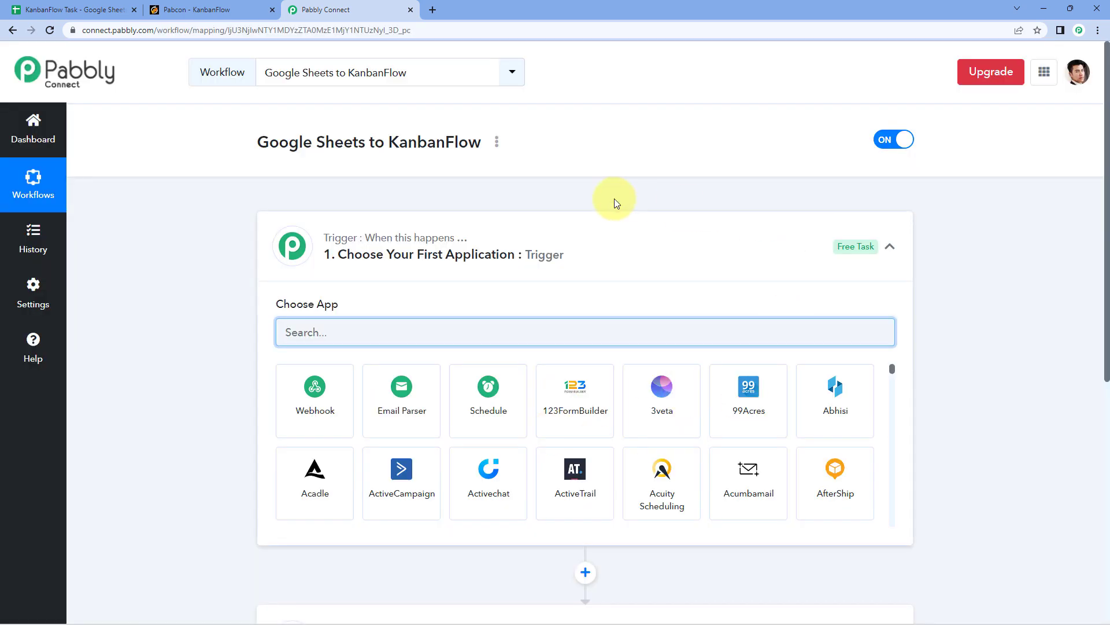
- Collapse the trigger section to review the workflow's trigger and action steps, and expand the trigger again
click(604, 239)
scroll(230, 196, down, 1)
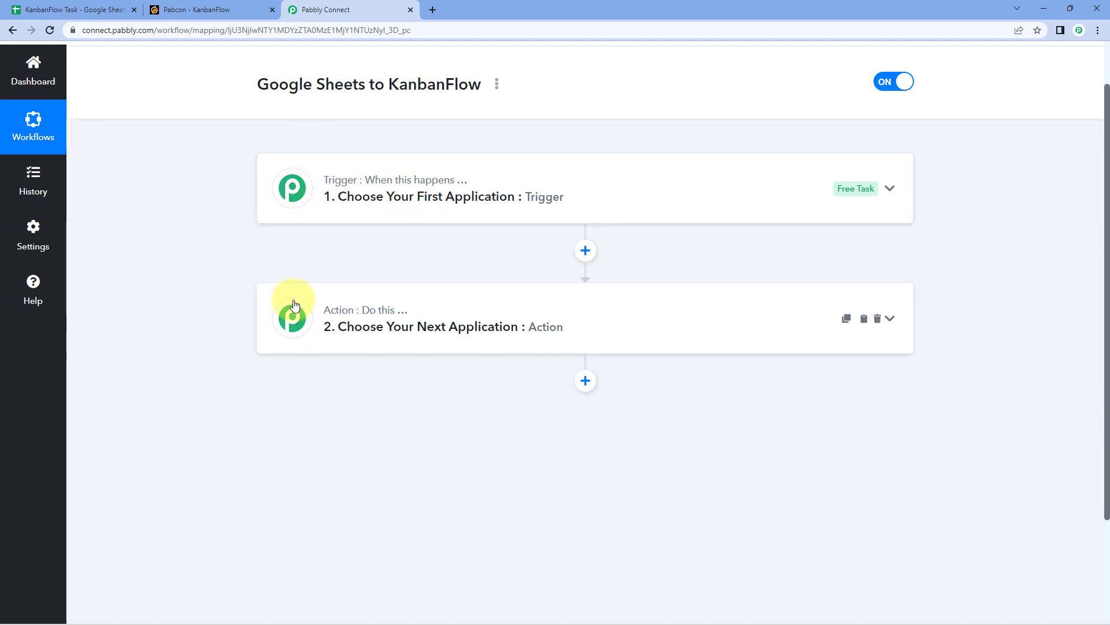
mouse_move(341, 312)
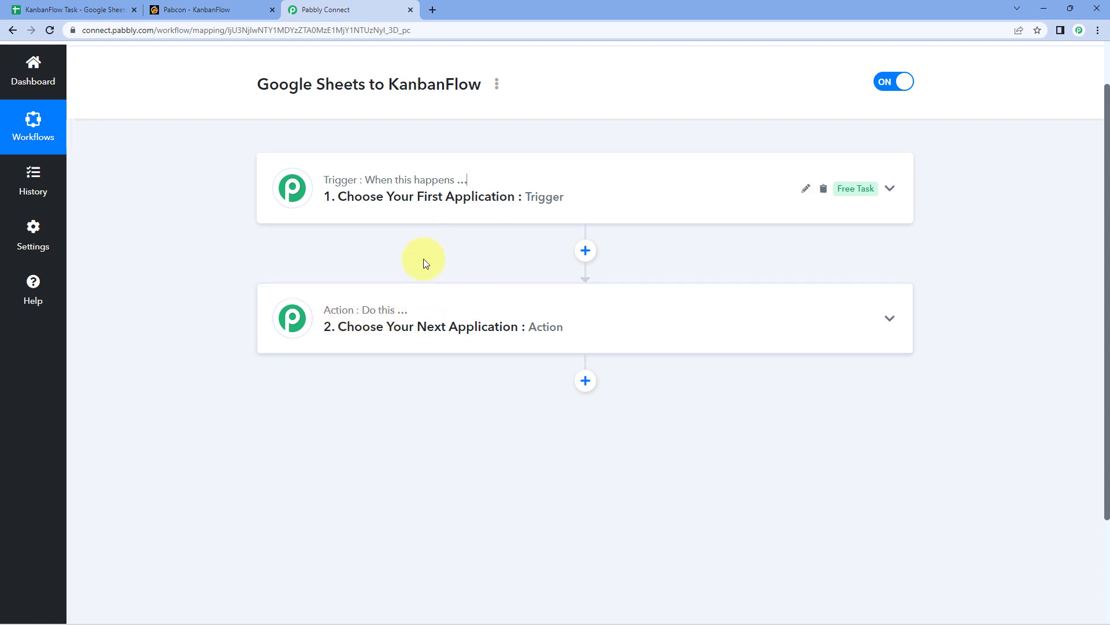
click(573, 178)
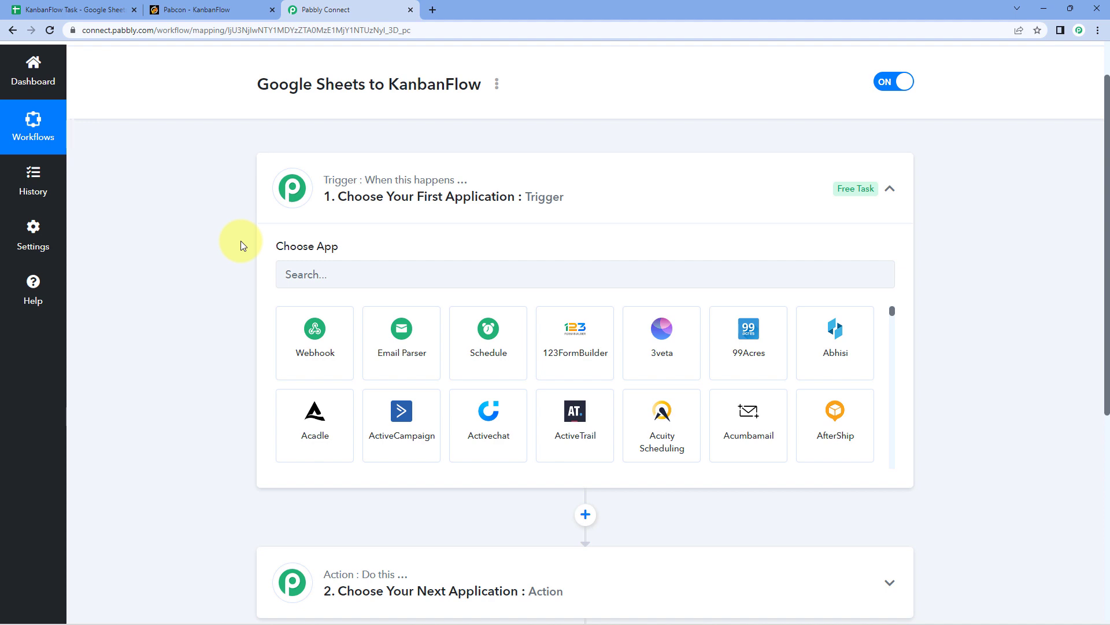
- Examine the KanbanFlow Task spreadsheet and the Pabcon board in KanbanFlow, and return to the workflow in Pabbly Connect
click(99, 9)
click(344, 6)
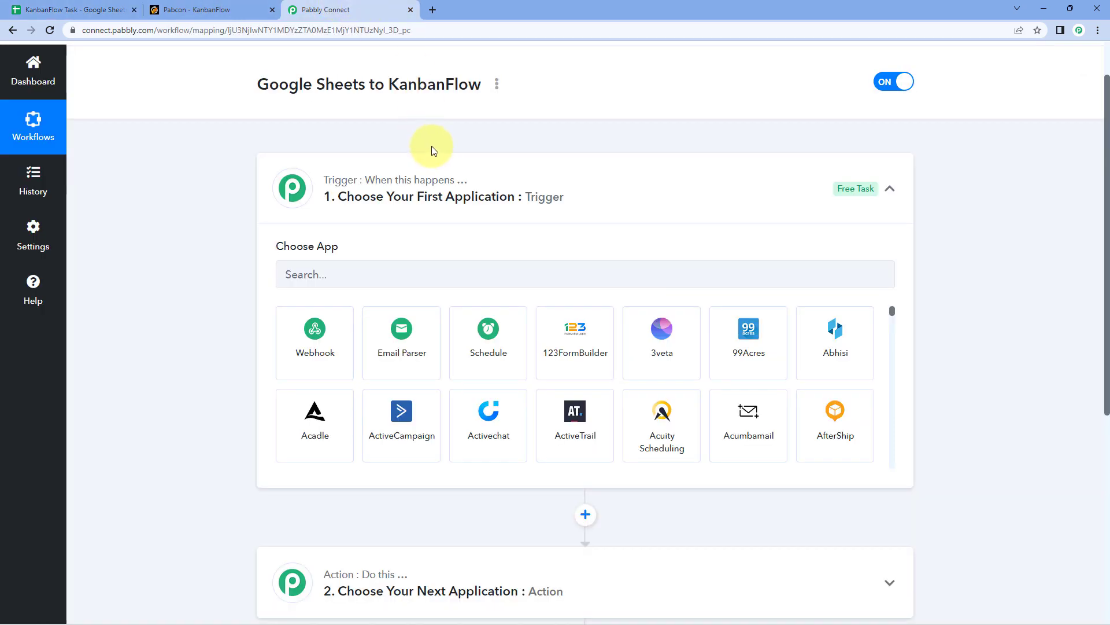
click(109, 9)
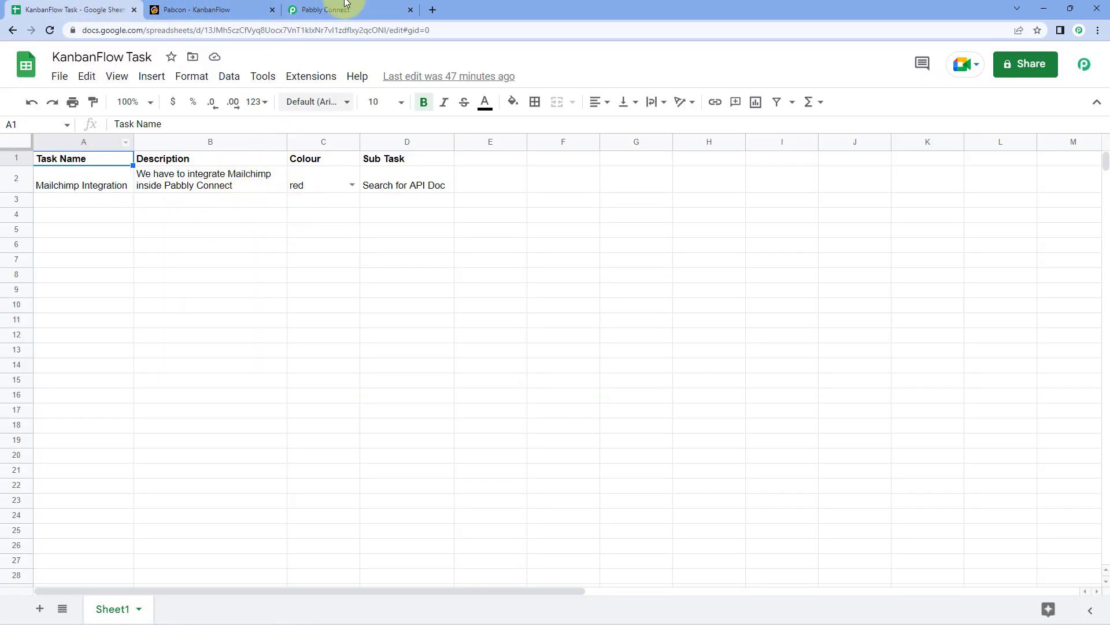
click(332, 12)
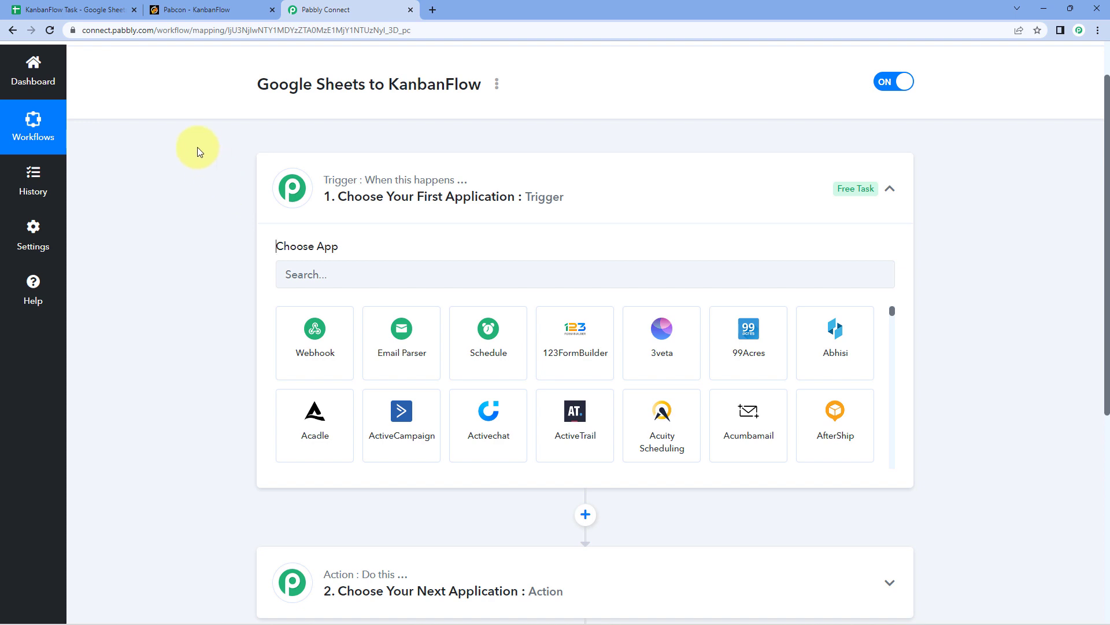
click(86, 10)
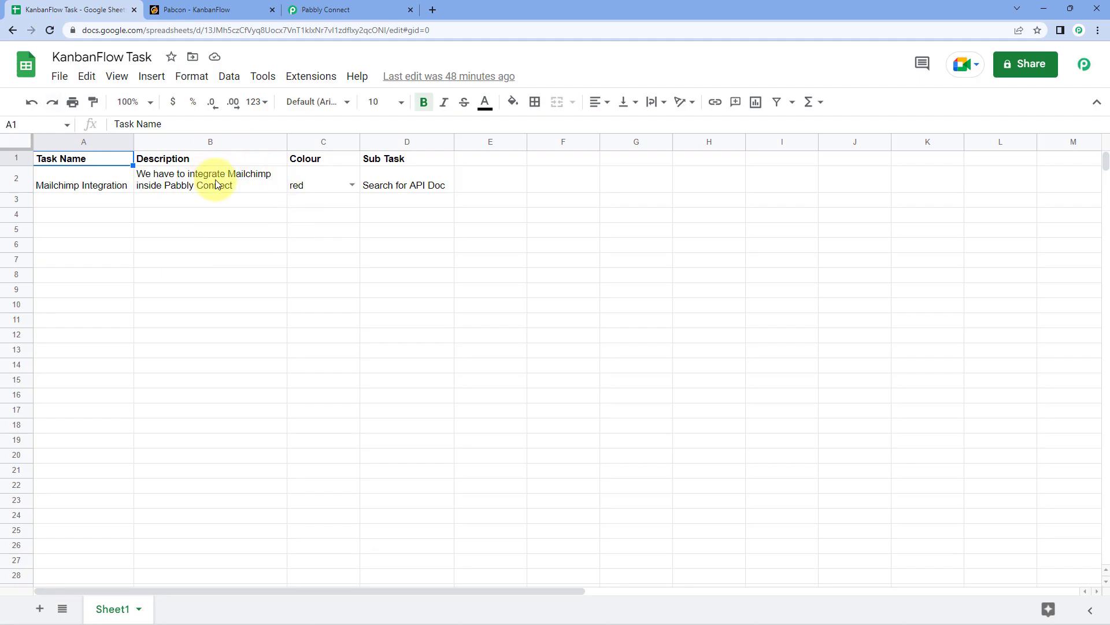
click(248, 9)
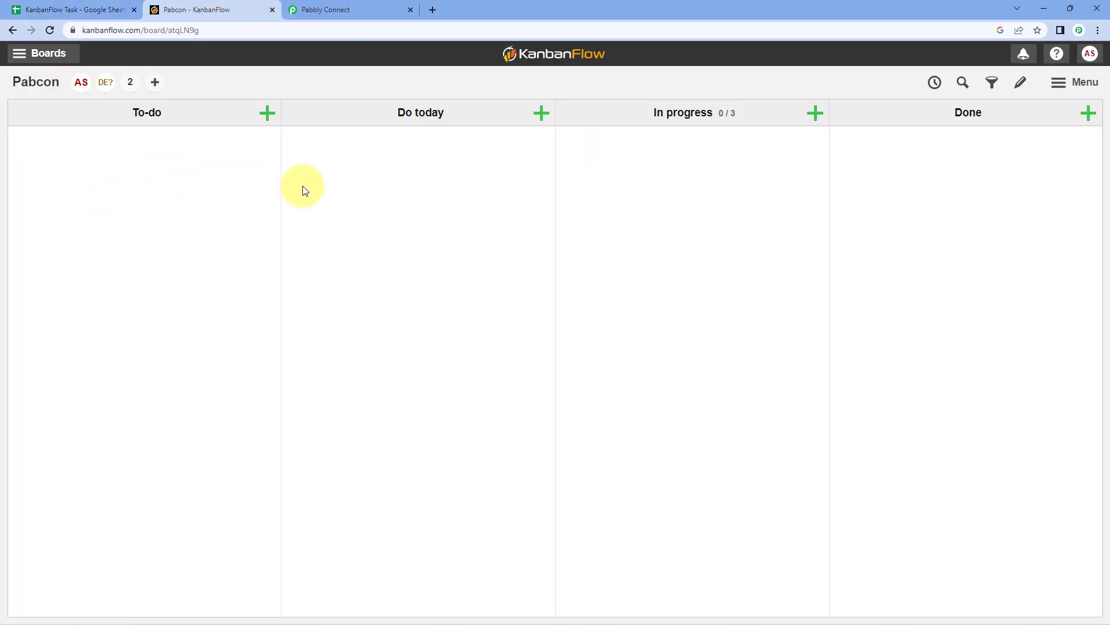
click(316, 10)
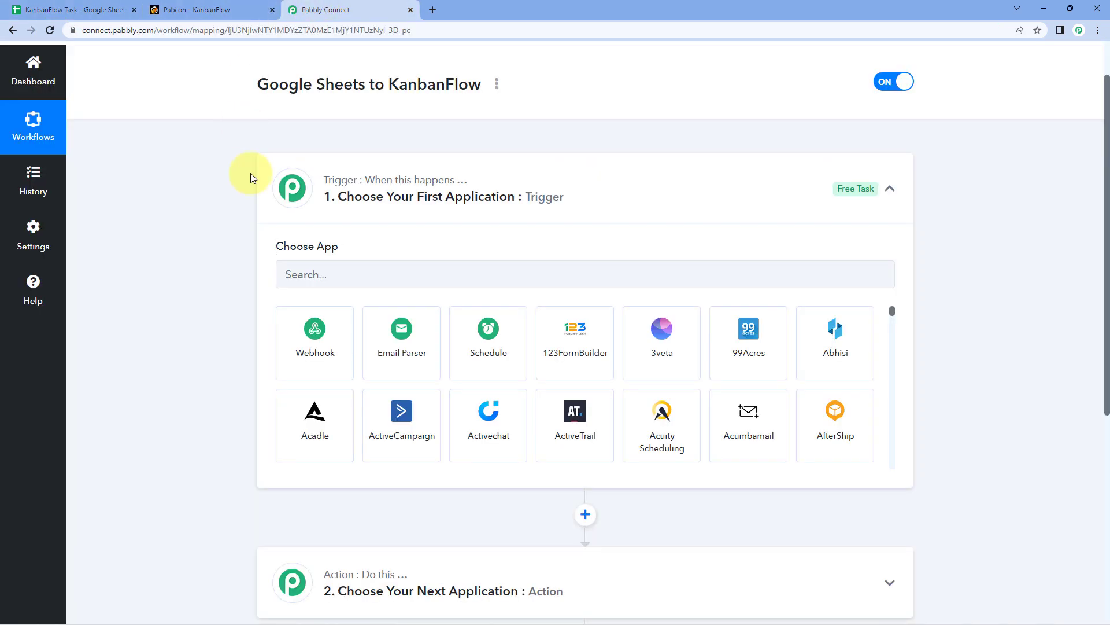
- Set the trigger app to Google Sheets and the trigger event to New or Updated Spreadsheet Row
scroll(199, 202, down, 1)
click(335, 214)
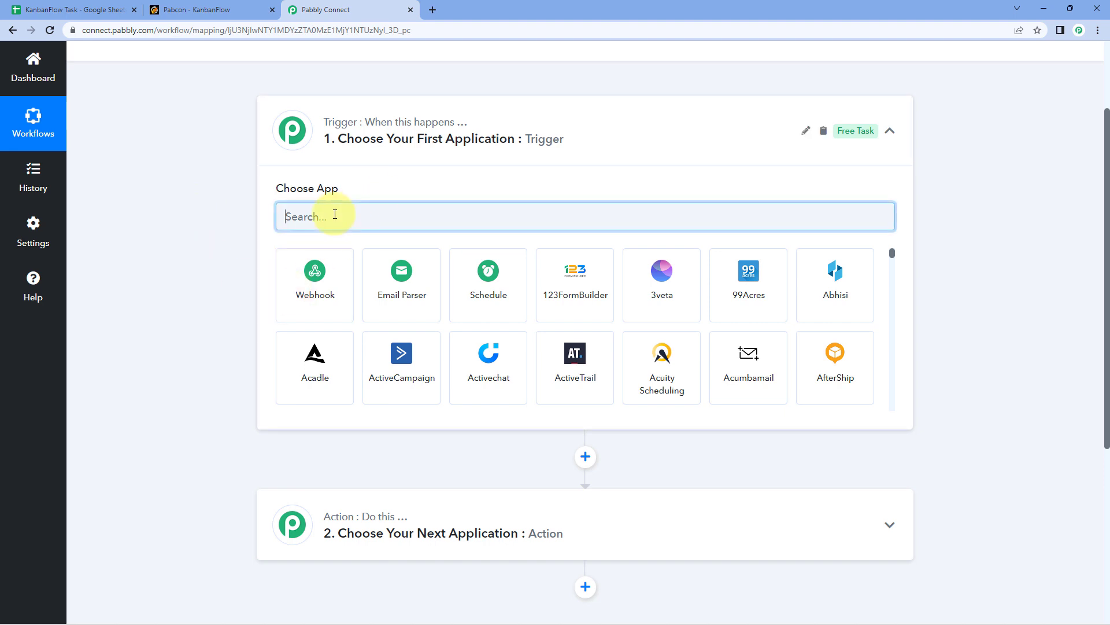
text(Google )
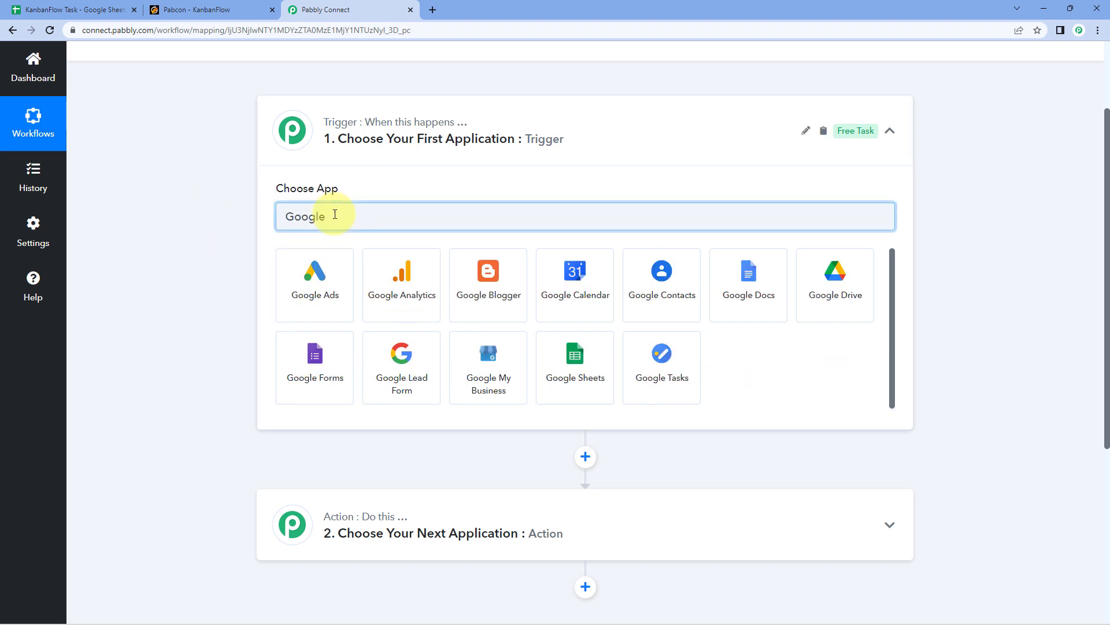
text(Sheets)
click(336, 261)
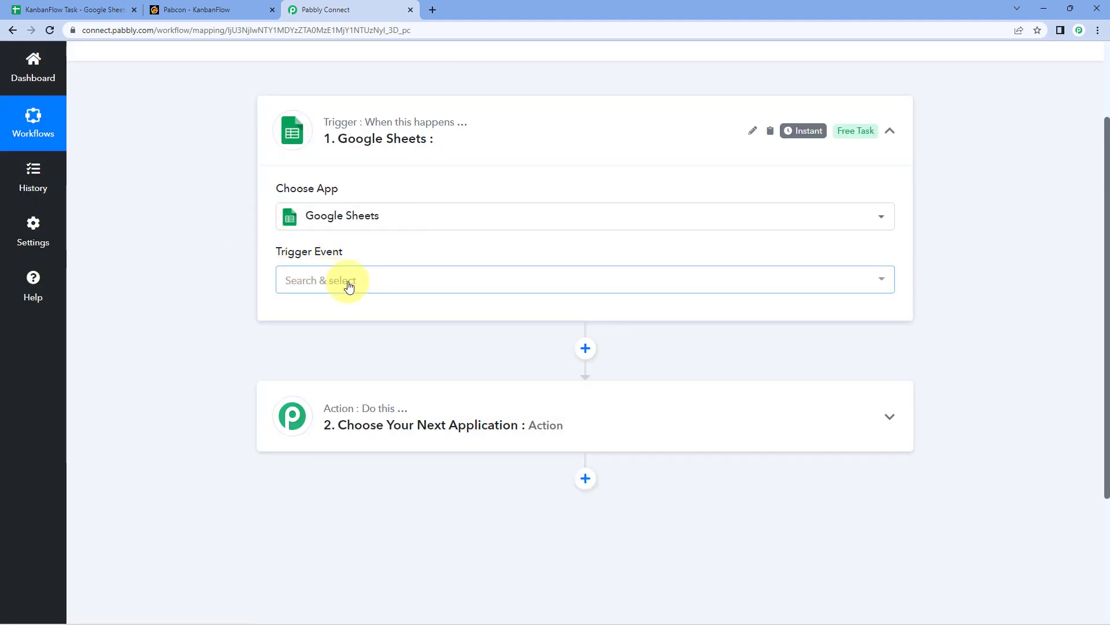
click(347, 282)
scroll(235, 293, down, 1)
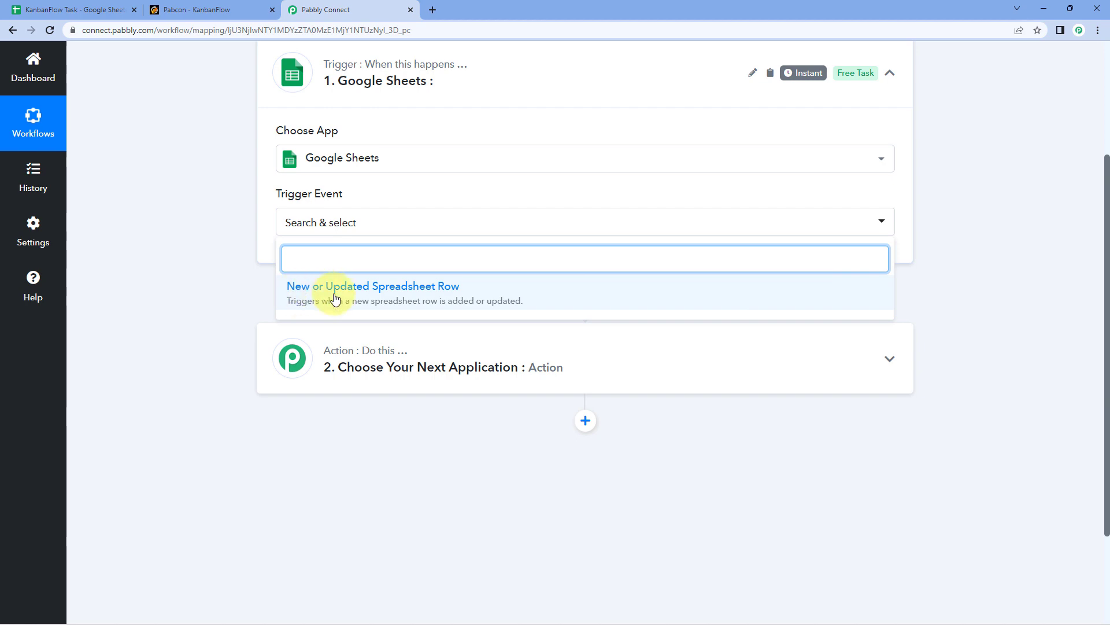
click(435, 294)
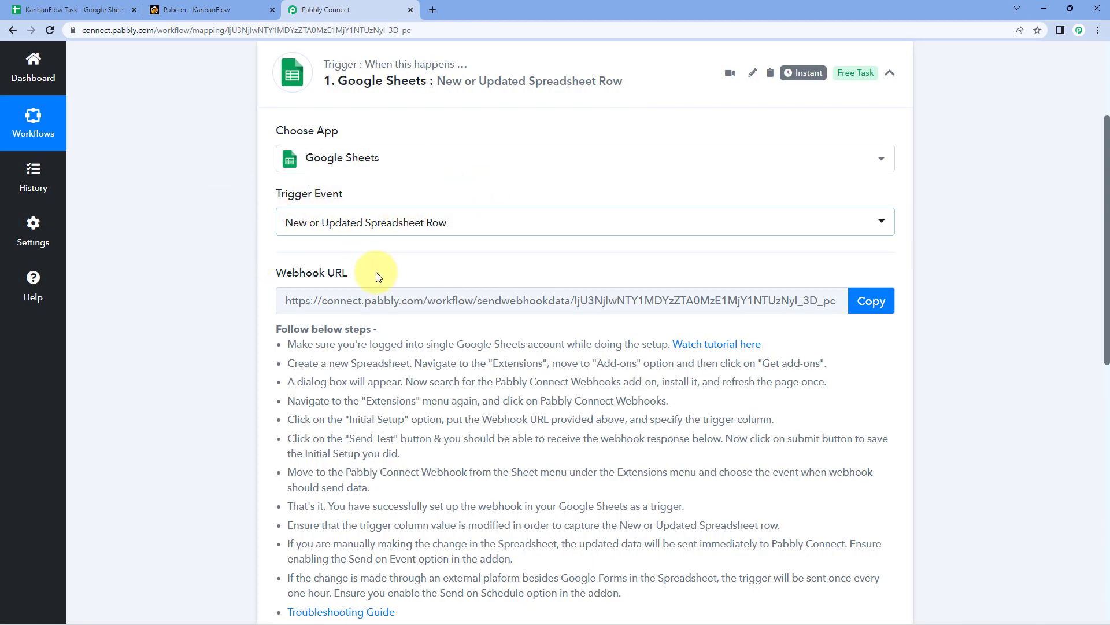
- Review the setup instructions of the Google Sheets trigger and copy its webhook URL
mouse_move(353, 280)
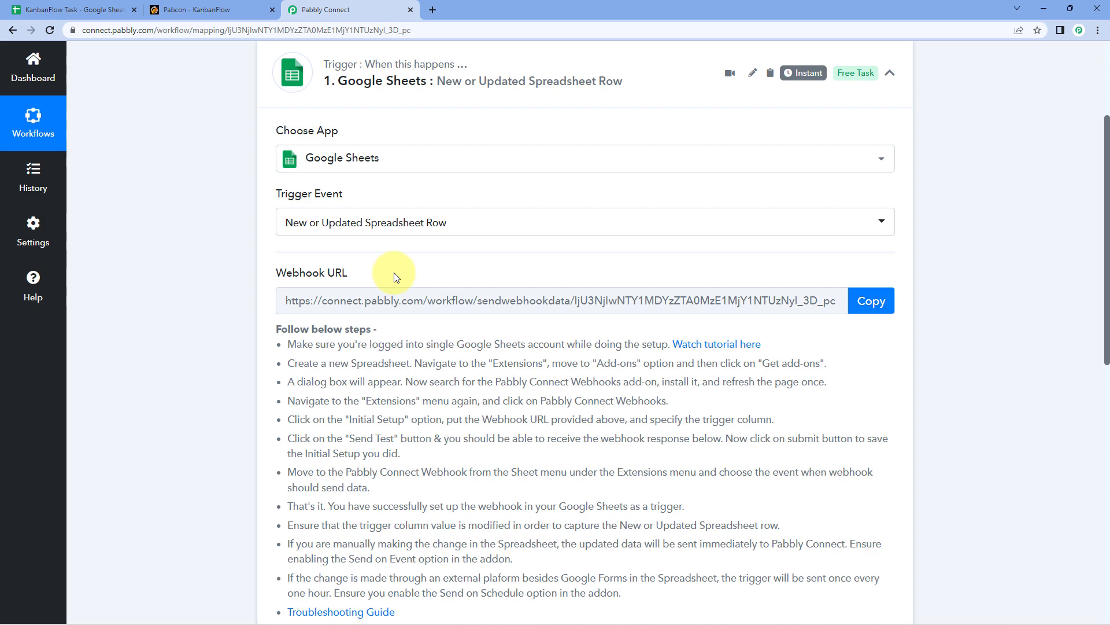
scroll(396, 277, down, 2)
drag(286, 227, 614, 482)
click(614, 501)
scroll(520, 277, up, 1)
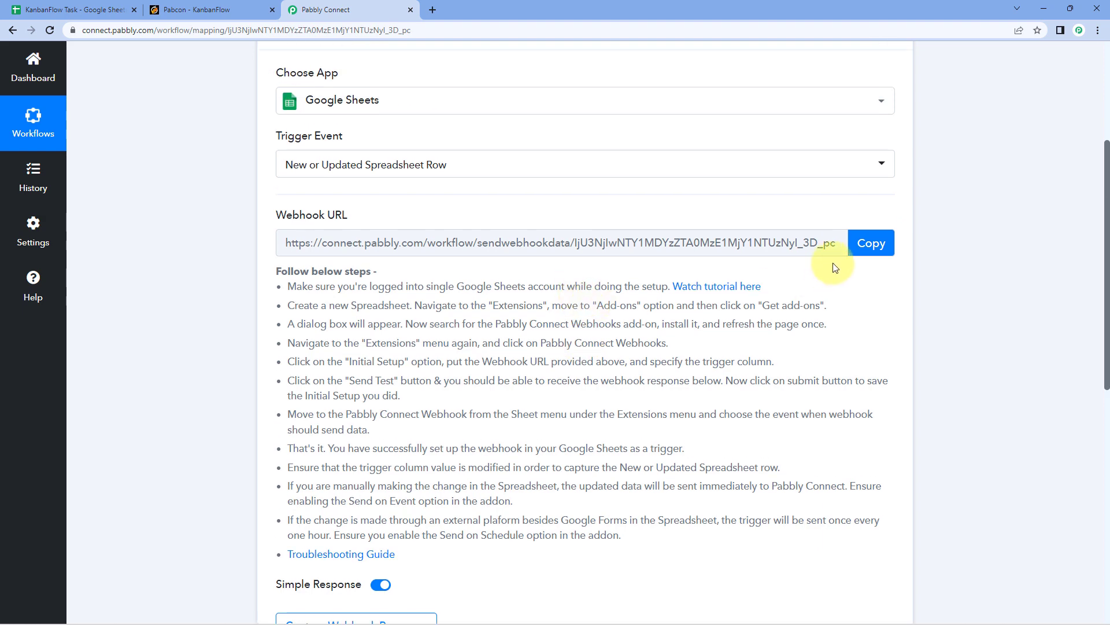
click(859, 244)
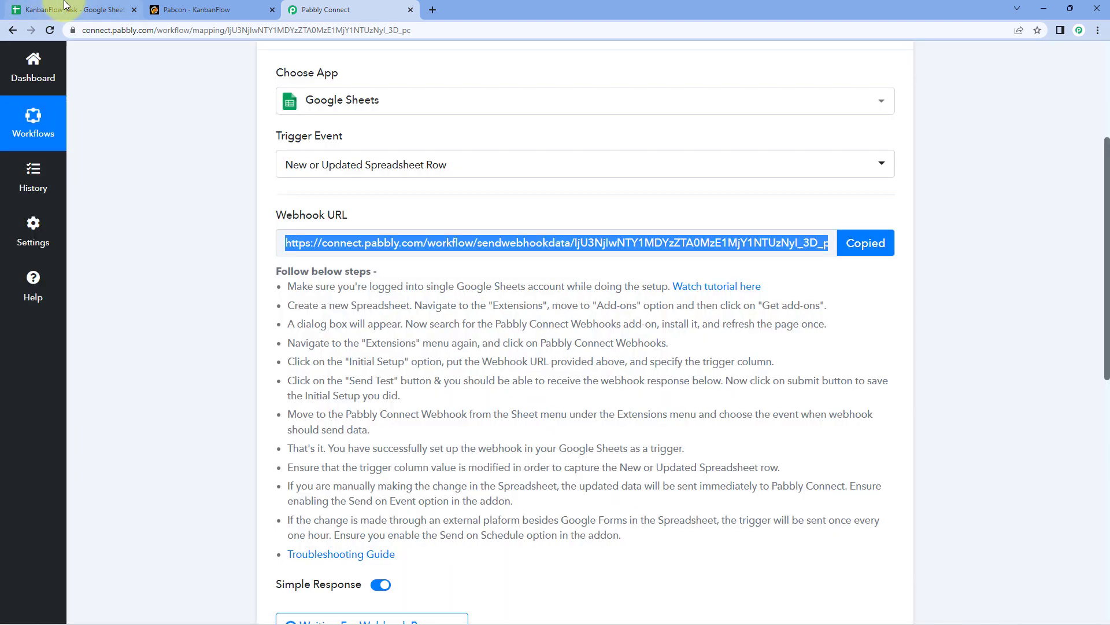
- Switch to the KanbanFlow Task spreadsheet, look up the Pabbly Connect Webhooks add-on in the Google Workspace Marketplace, and close the marketplace
click(64, 7)
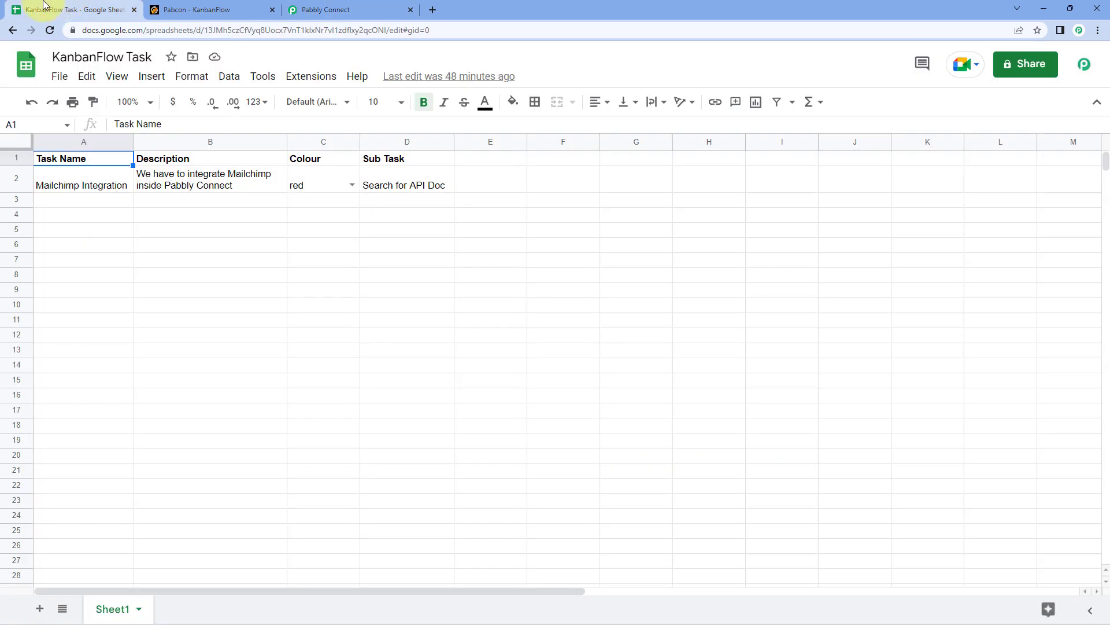
click(110, 202)
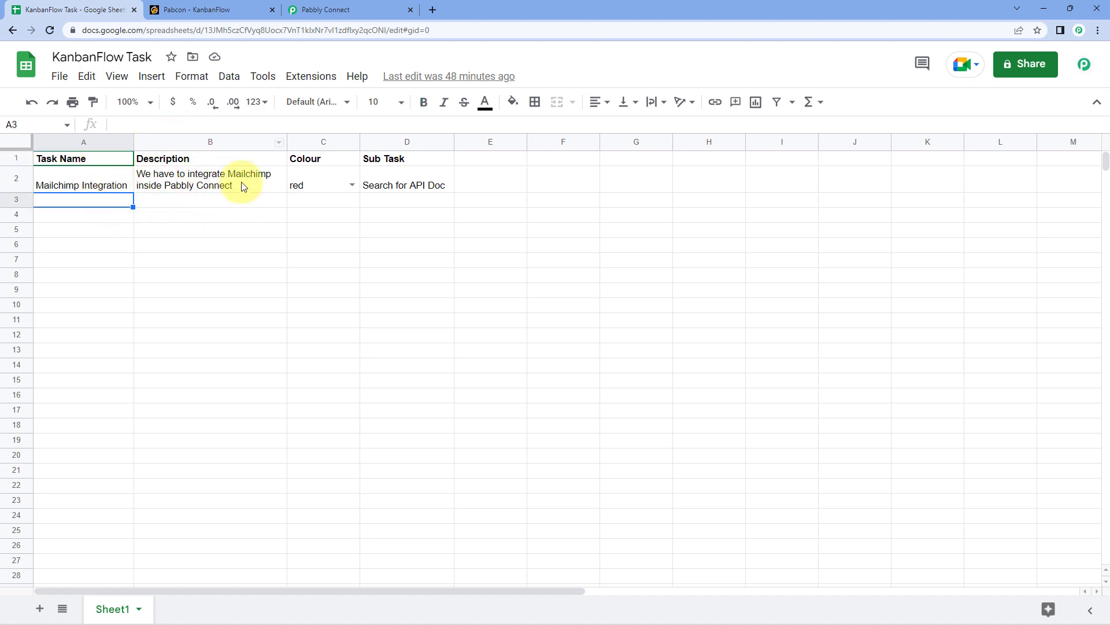
click(313, 77)
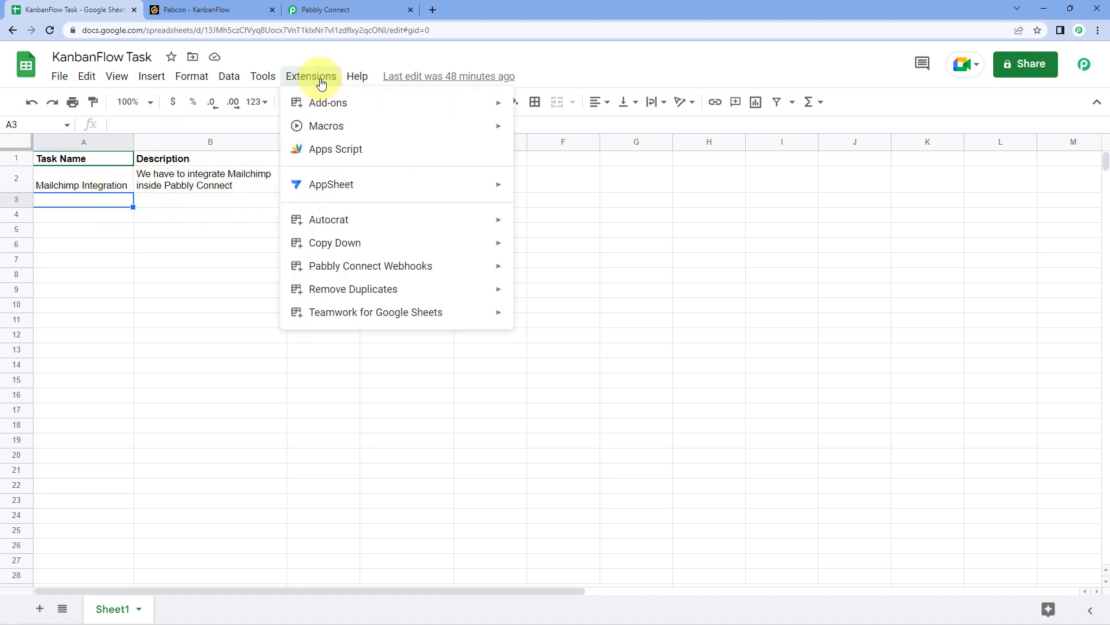
mouse_move(335, 106)
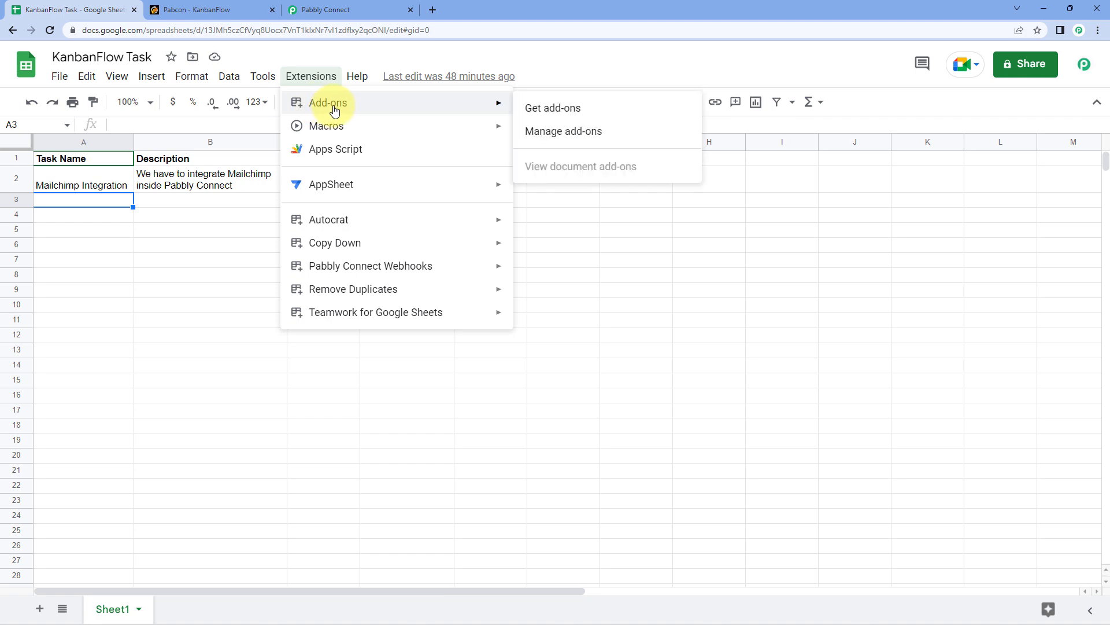
click(610, 109)
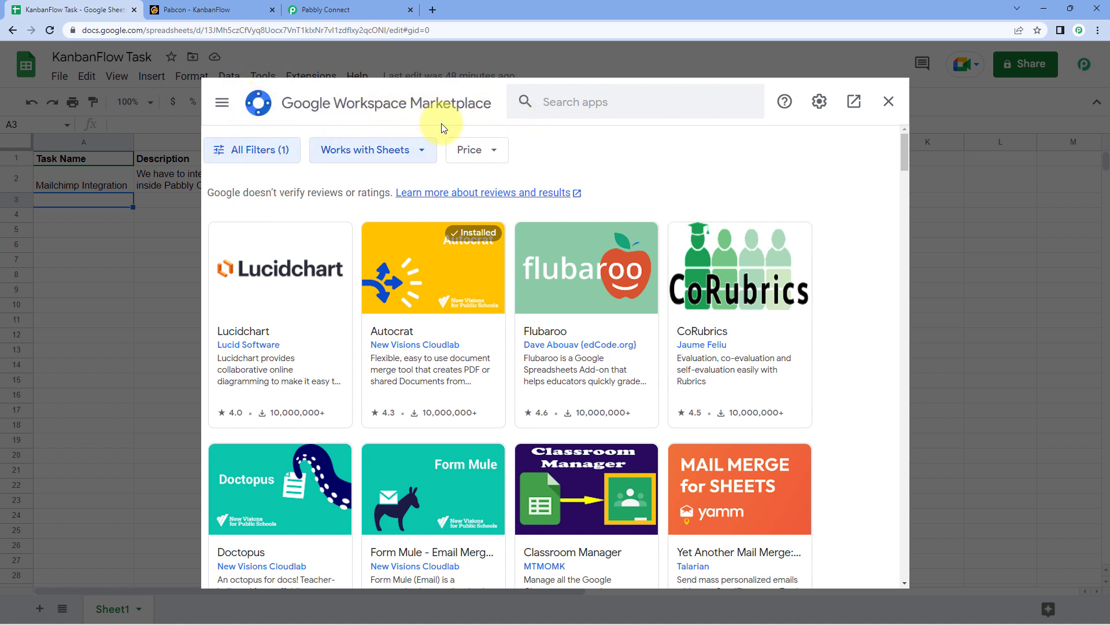
click(567, 102)
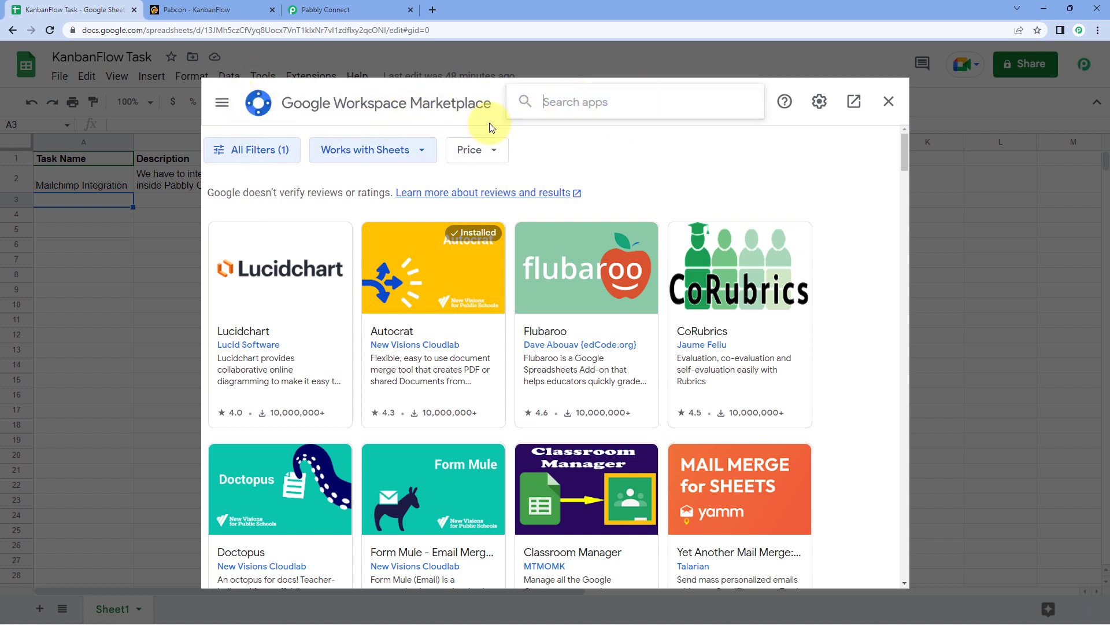
text(Pabbly)
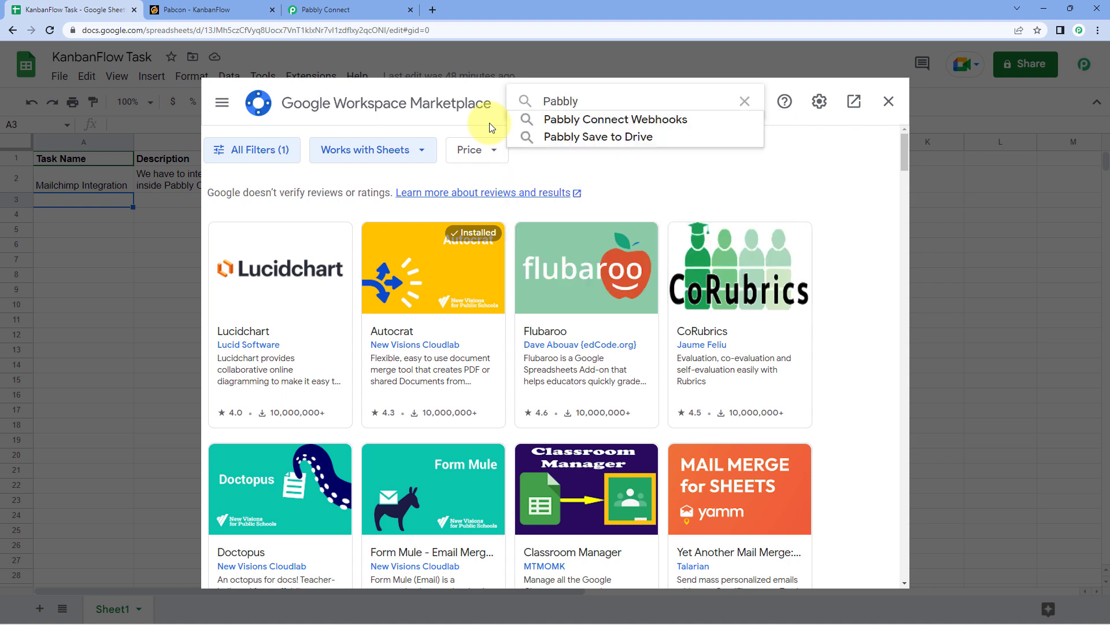
click(576, 120)
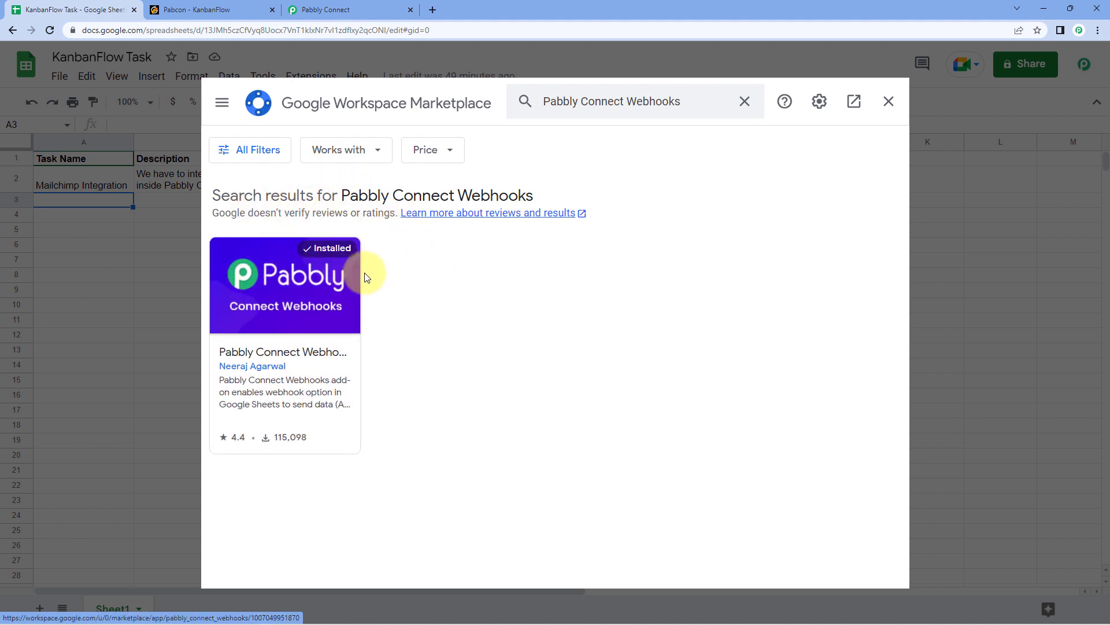
click(889, 103)
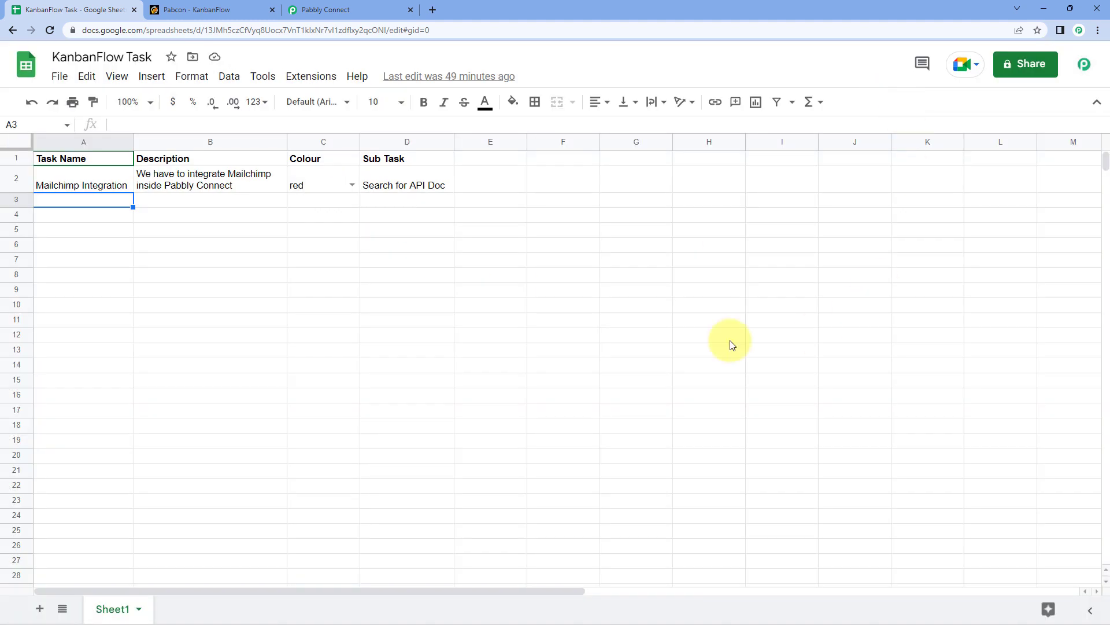
- Reload the spreadsheet and open the Initial Setup of the Pabbly Connect Webhooks add-on
click(50, 30)
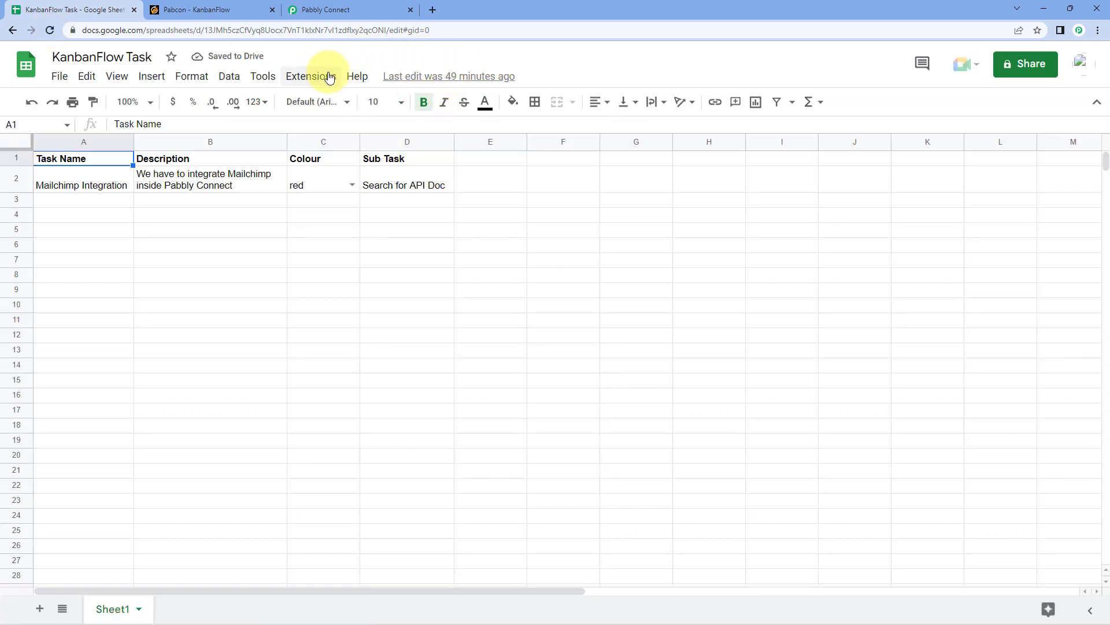
click(312, 78)
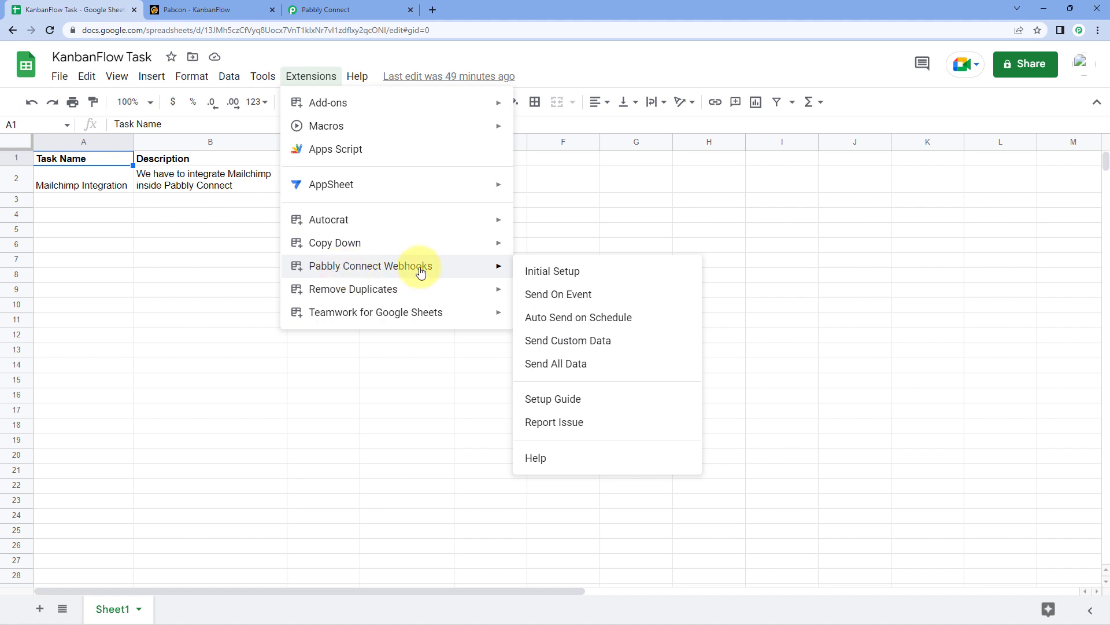
click(597, 272)
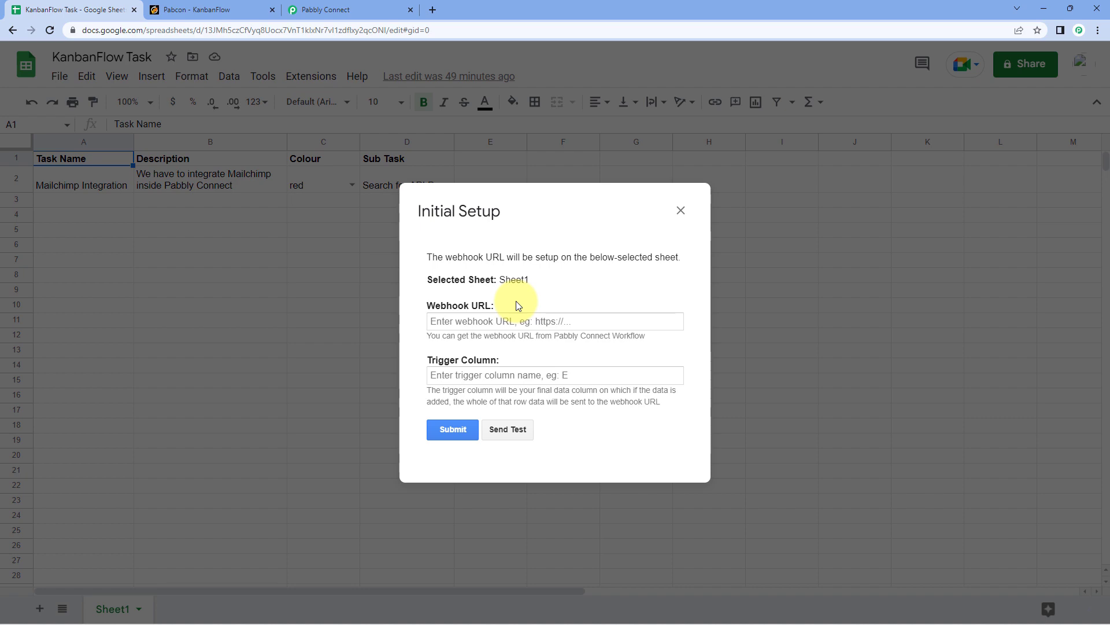
- Copy the trigger's webhook URL from Pabbly Connect and paste it as the Webhook URL in the spreadsheet's Initial Setup
click(326, 13)
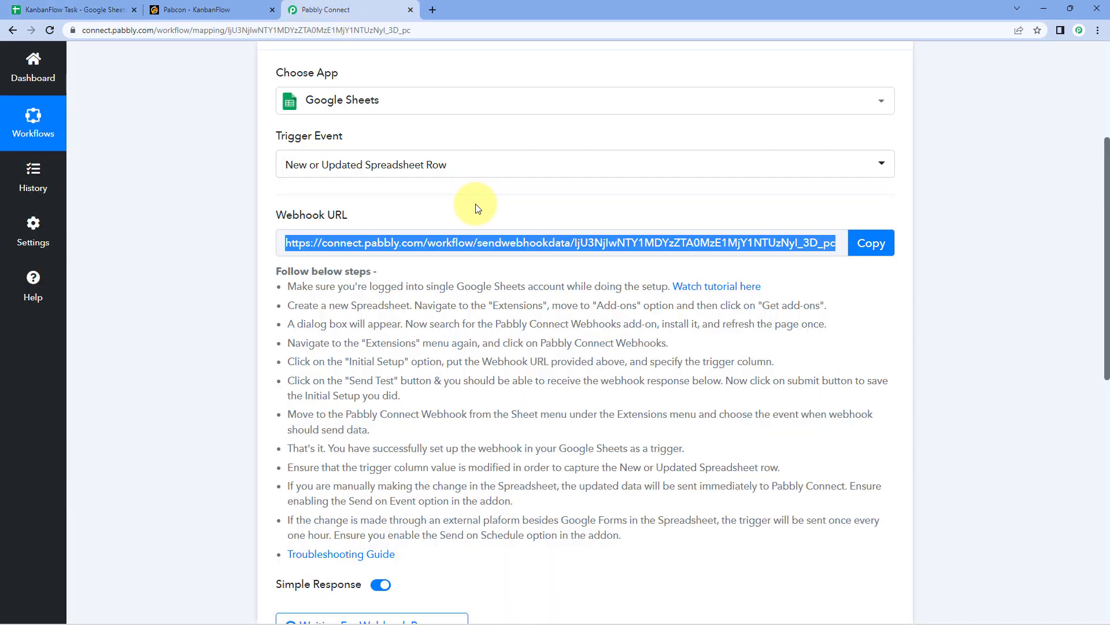
click(876, 239)
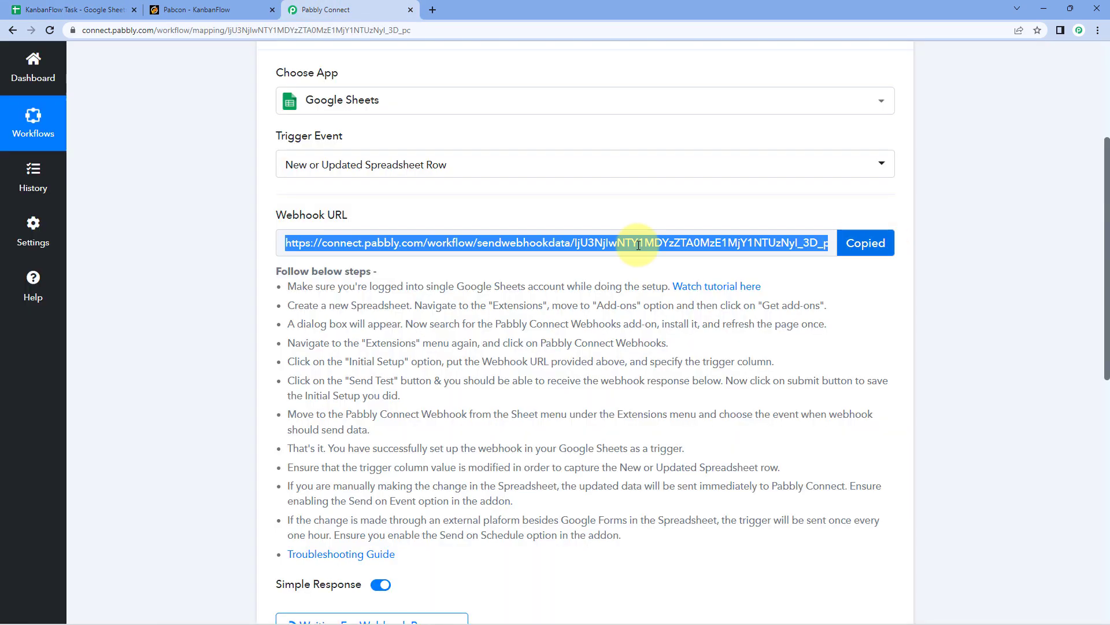
click(64, 10)
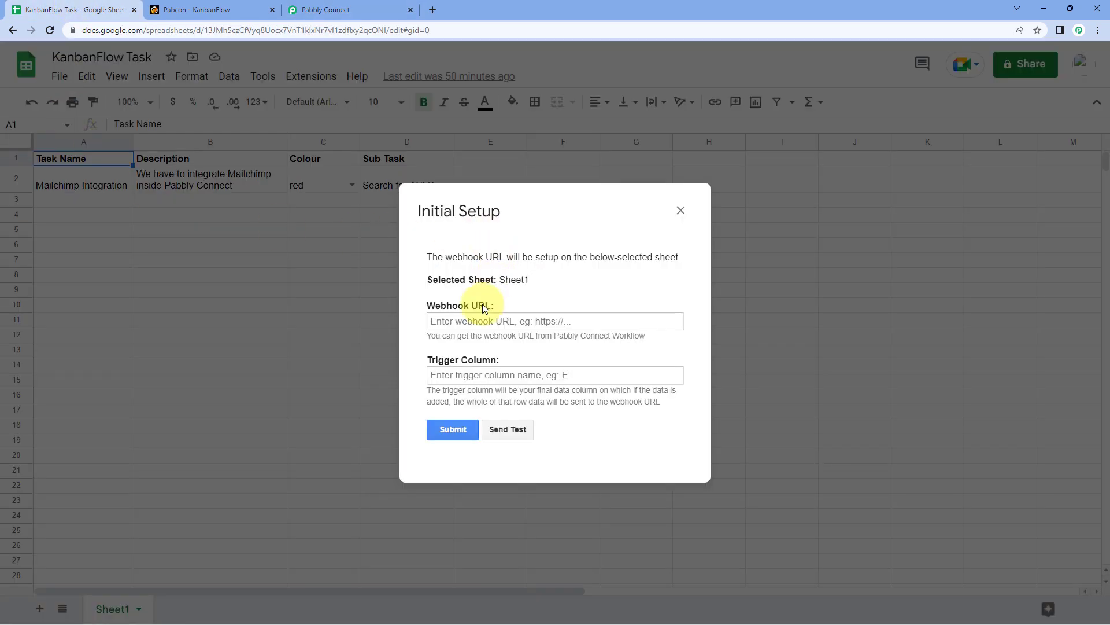
click(469, 326)
right_click(469, 326)
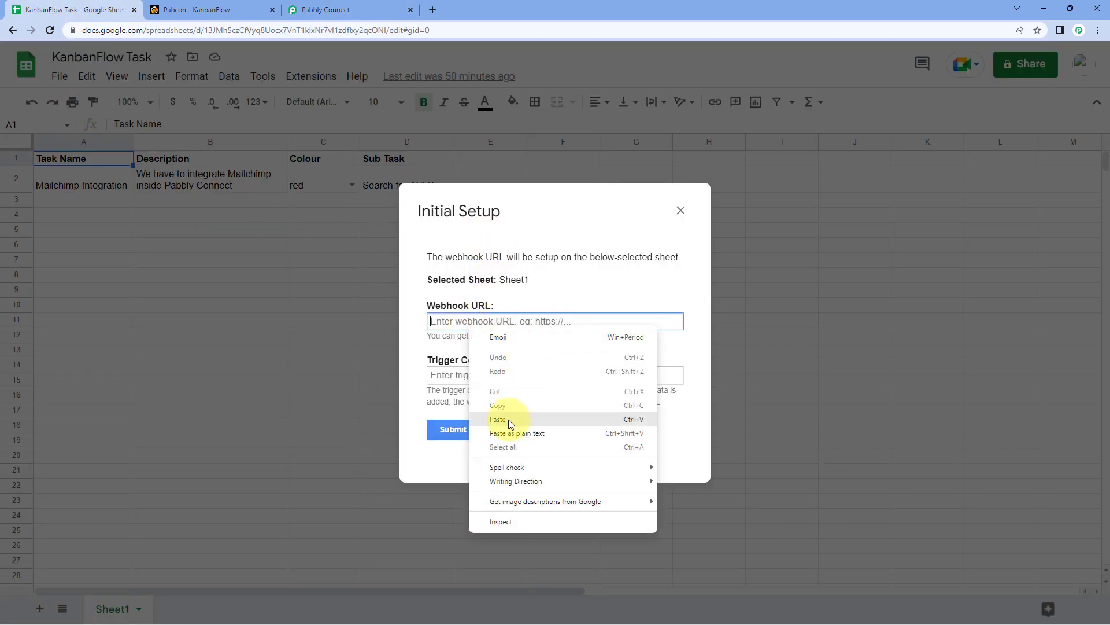
click(498, 419)
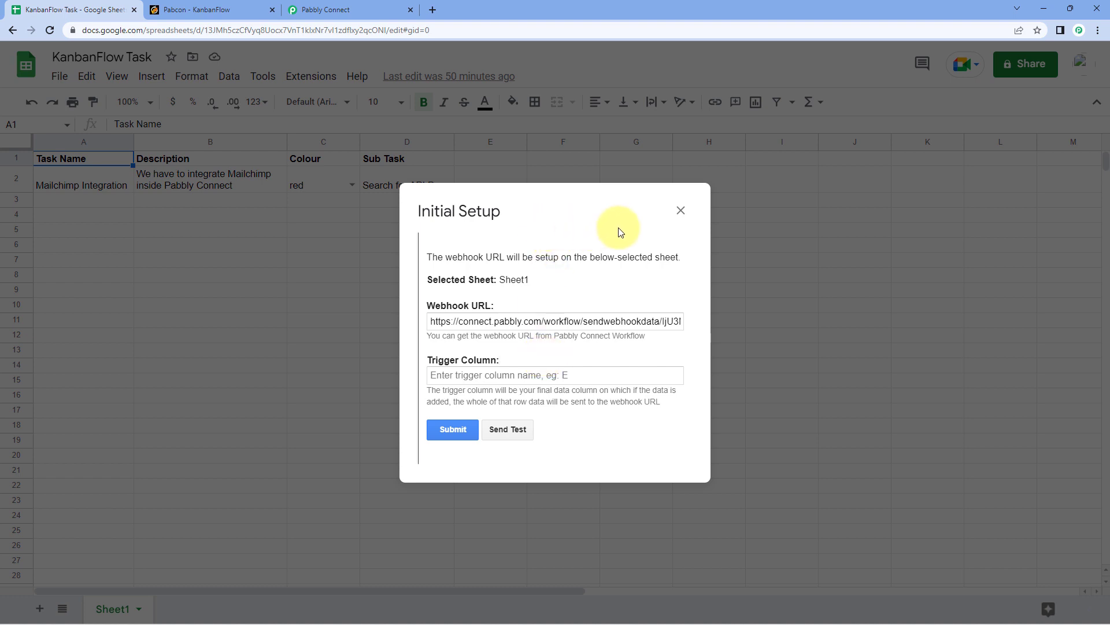
- Set the Trigger Column to D in the Initial Setup and send the test data to the webhook
drag(579, 204, 719, 198)
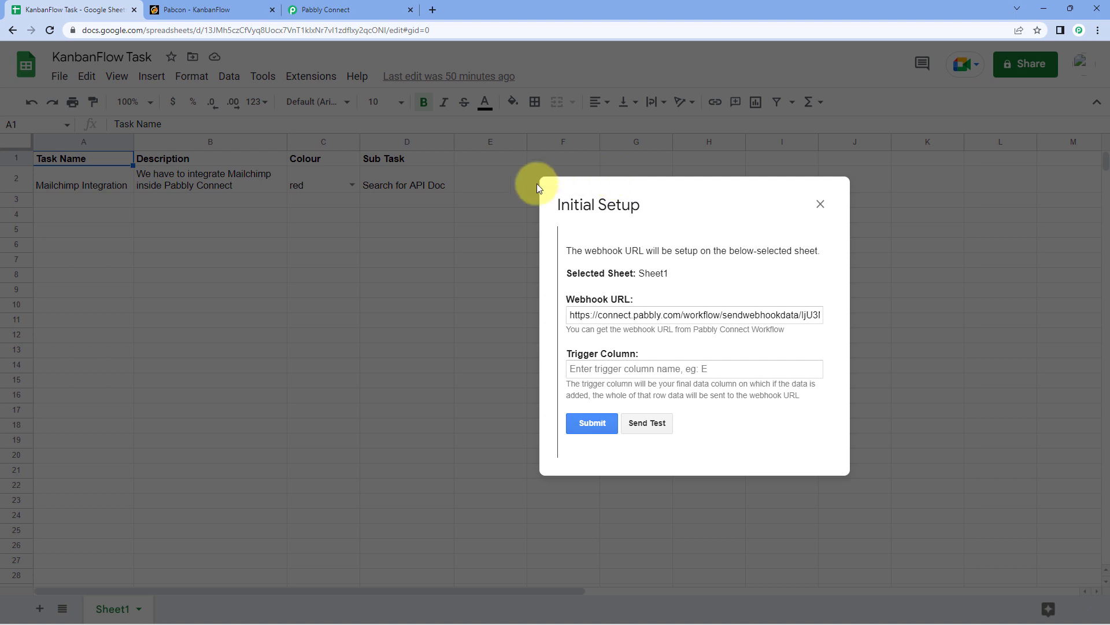
click(606, 367)
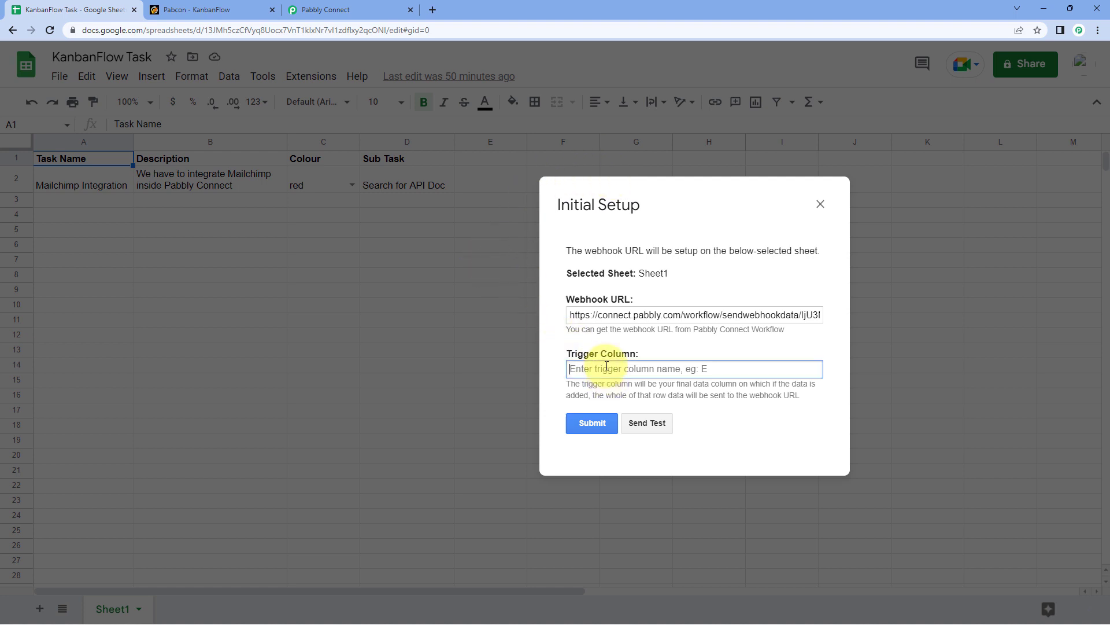
text(D)
drag(690, 223, 521, 178)
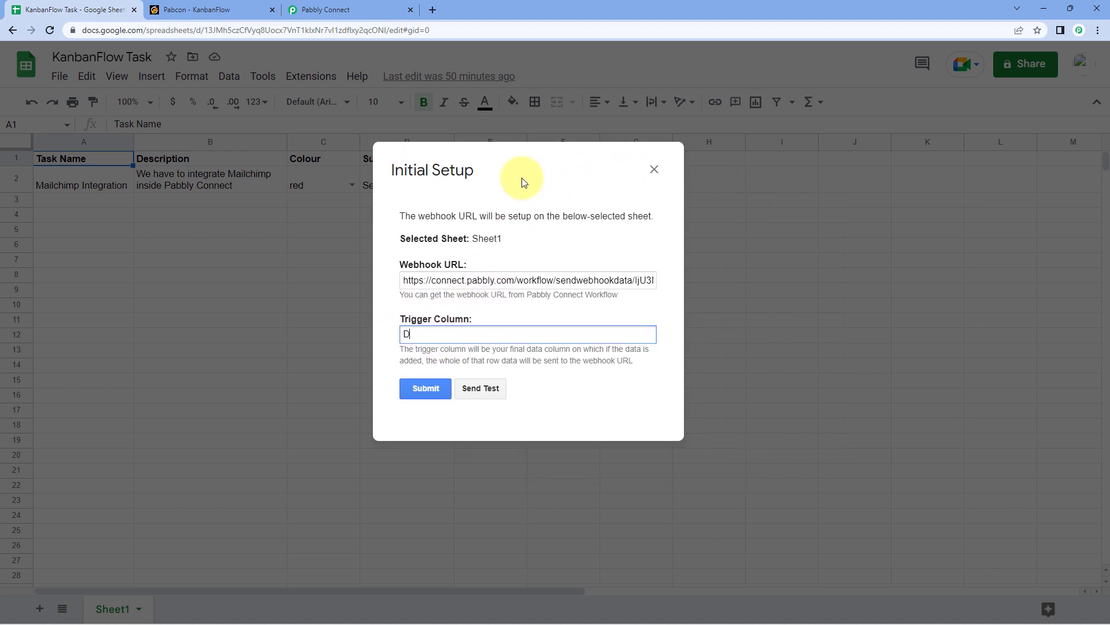
click(482, 396)
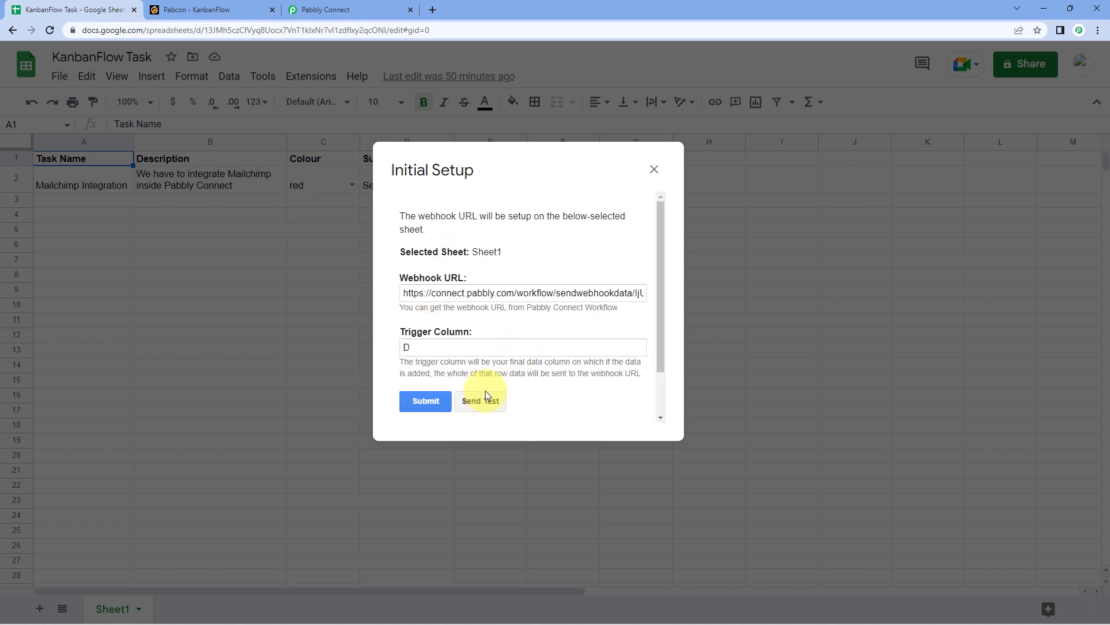
scroll(521, 354, down, 2)
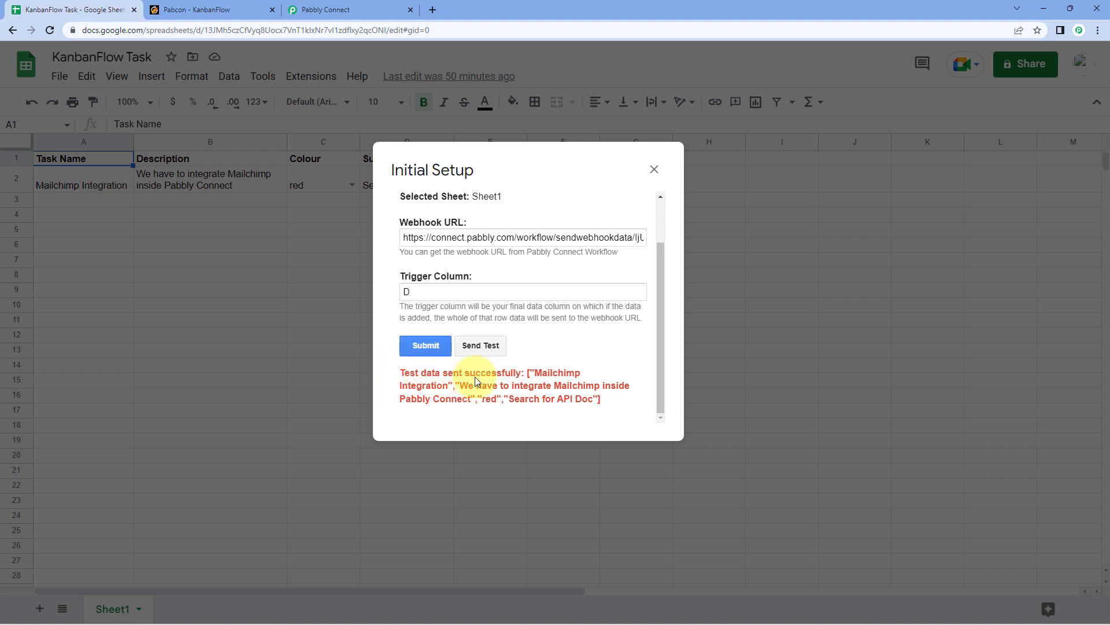
drag(509, 173, 617, 227)
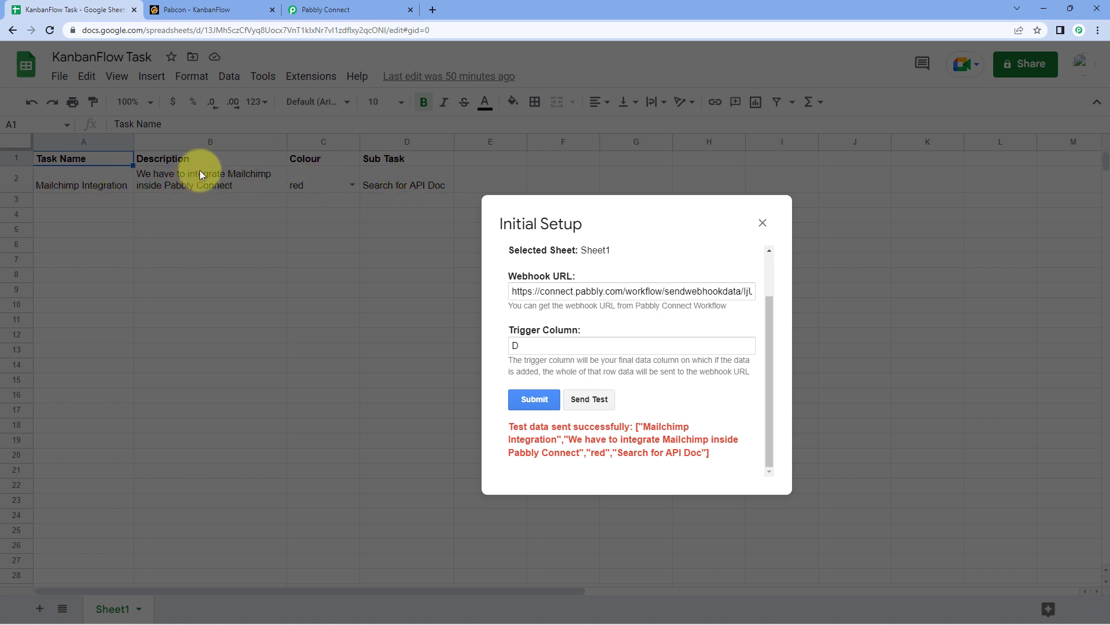
drag(598, 227, 443, 217)
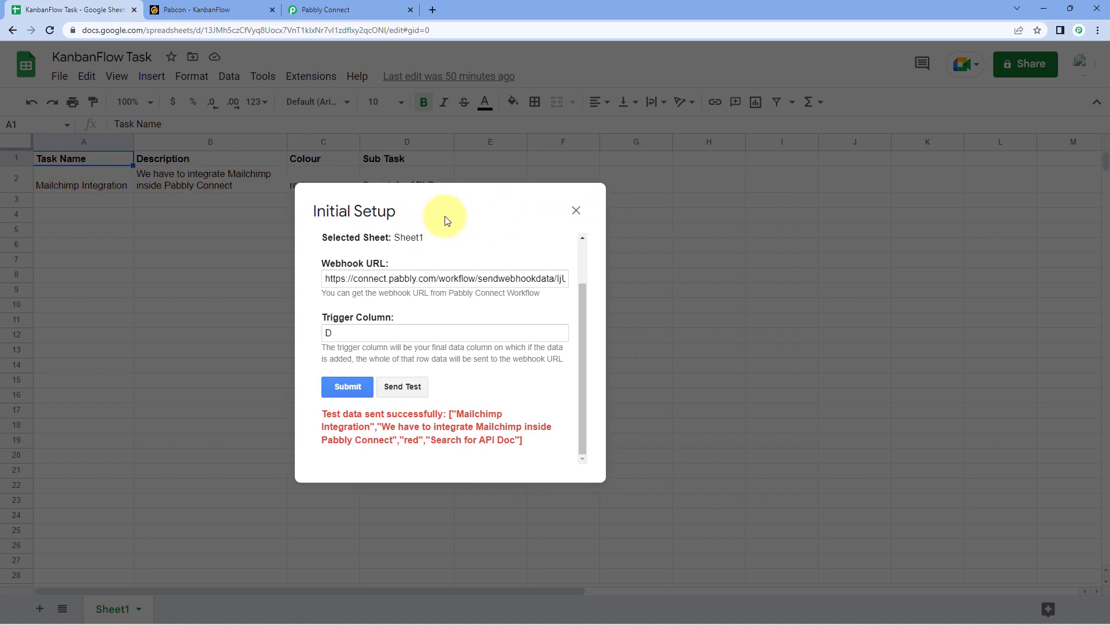
- Switch to Pabbly Connect and compare the received webhook response's task name, sub task, description and colour with the spreadsheet row
click(370, 10)
click(165, 293)
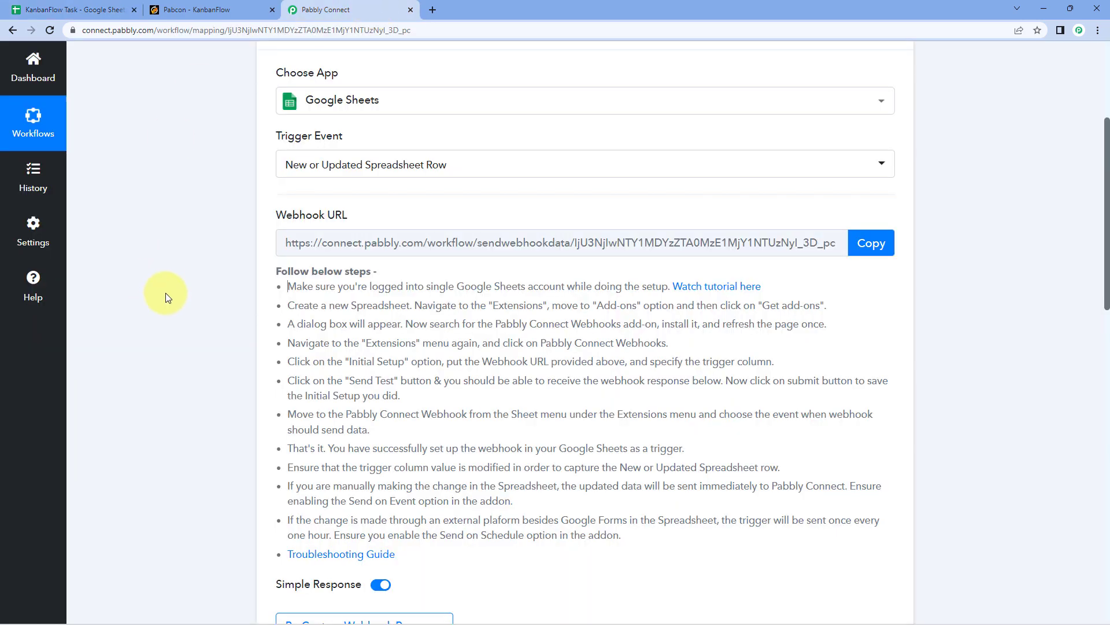
scroll(165, 292, down, 6)
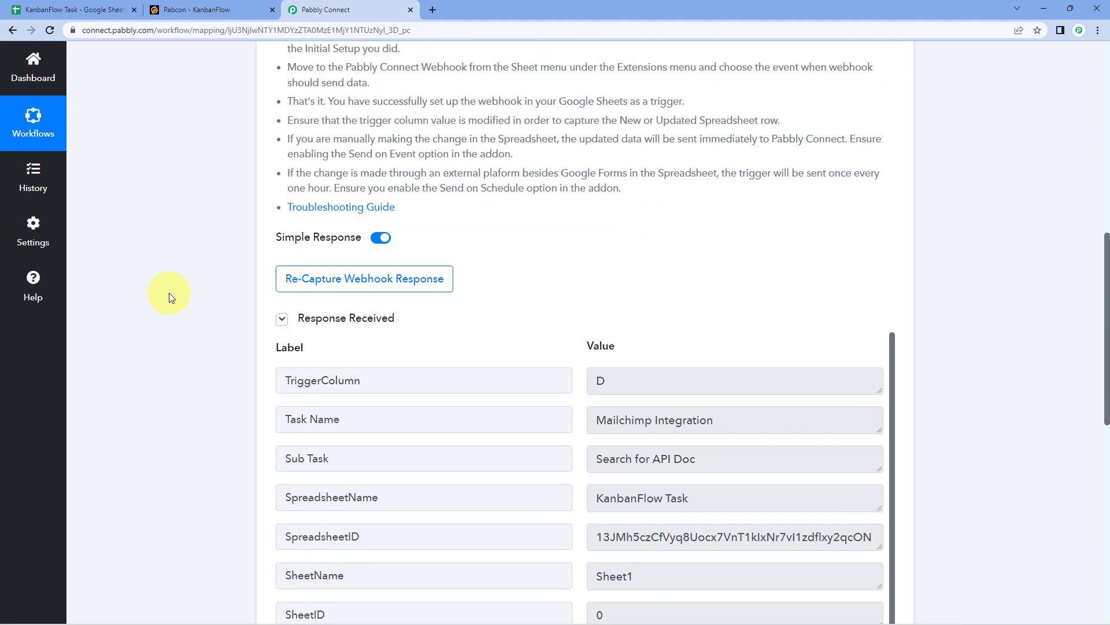
scroll(169, 292, down, 2)
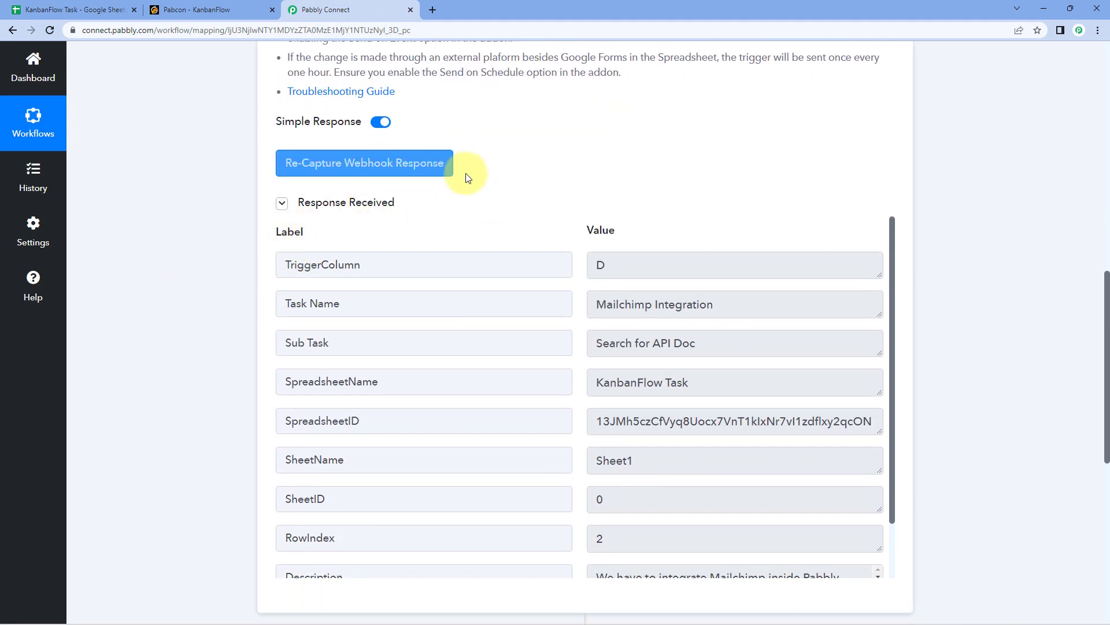
click(78, 10)
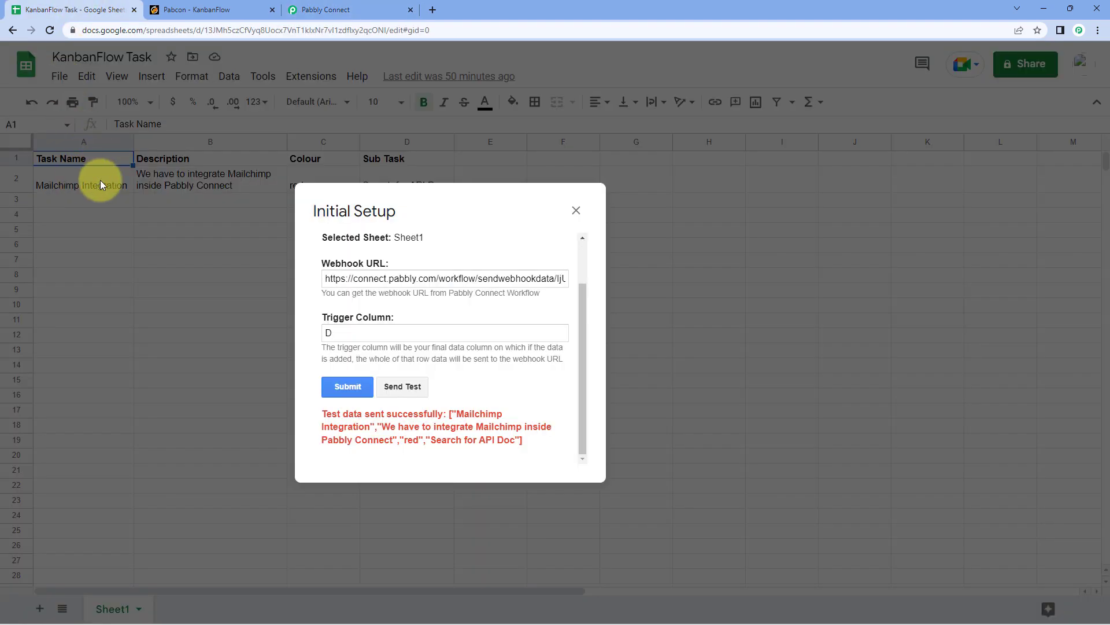
drag(358, 210, 485, 238)
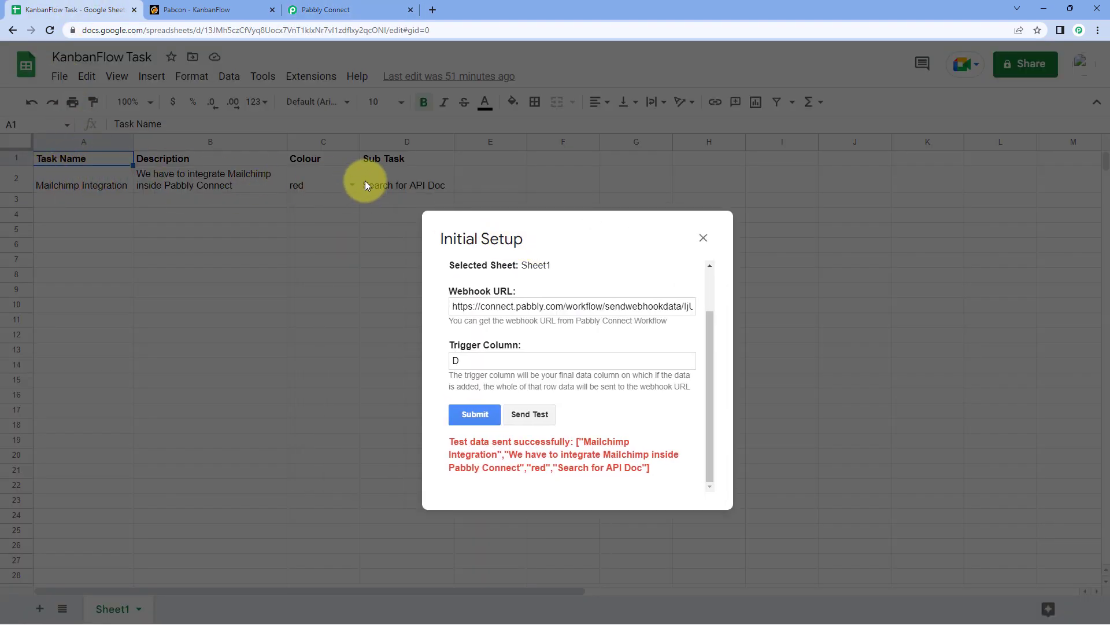
click(367, 10)
scroll(582, 227, down, 1)
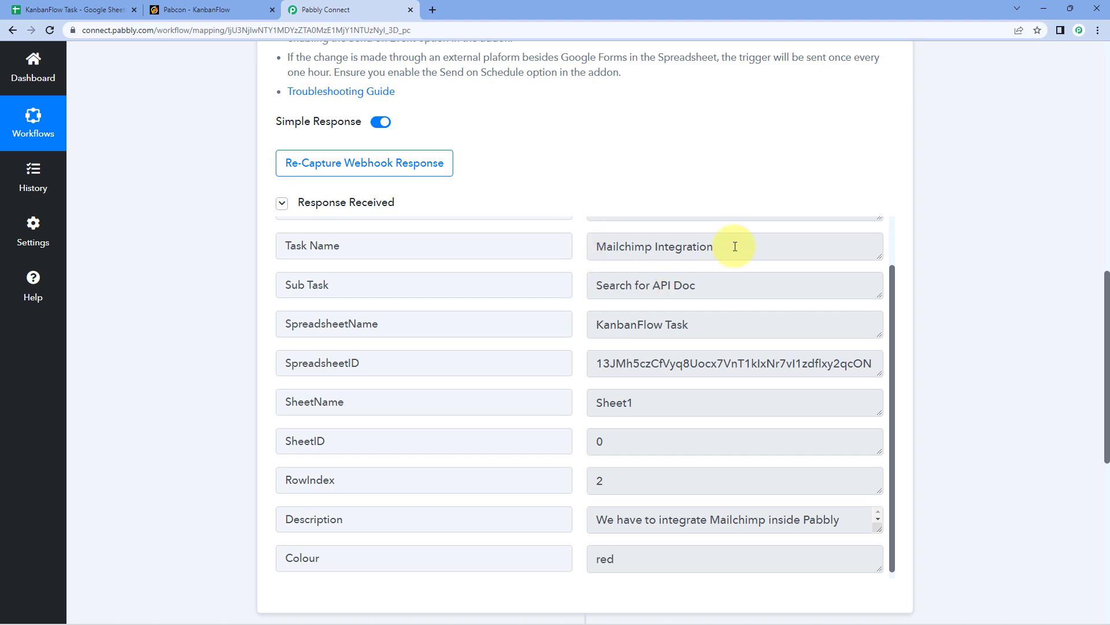
drag(730, 247, 567, 320)
click(665, 287)
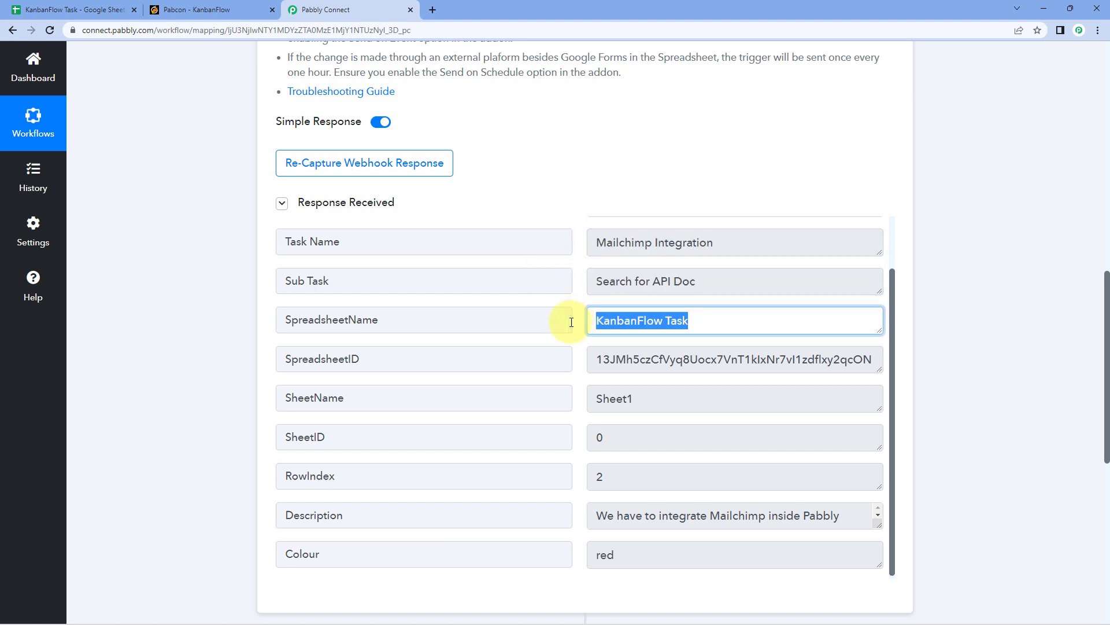
scroll(567, 322, down, 2)
scroll(272, 327, down, 2)
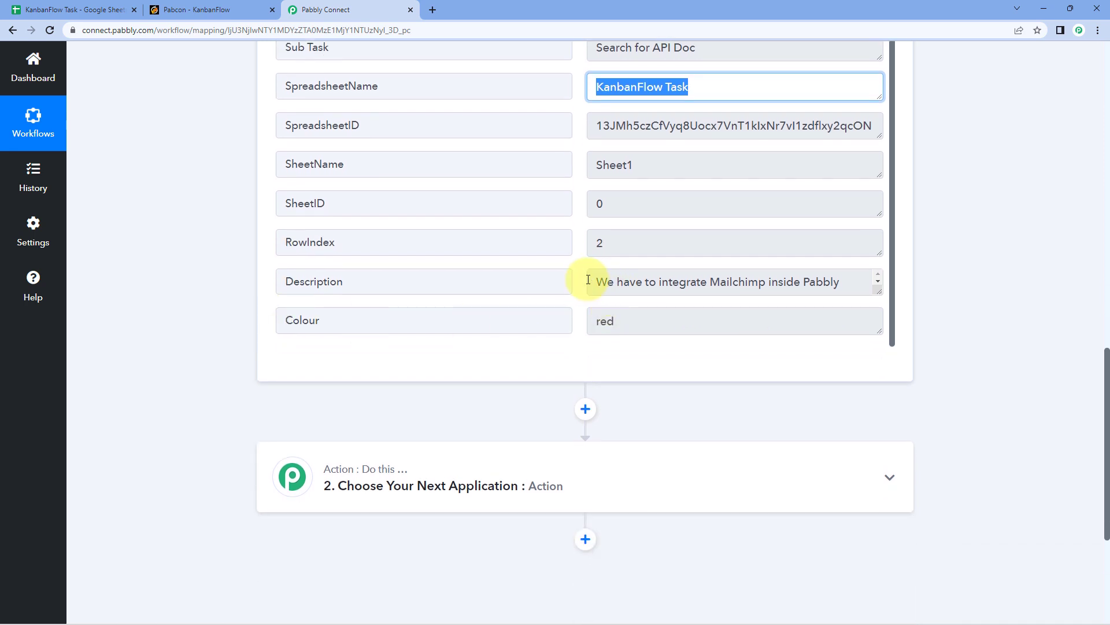
drag(588, 280, 880, 285)
drag(625, 323, 573, 304)
click(582, 245)
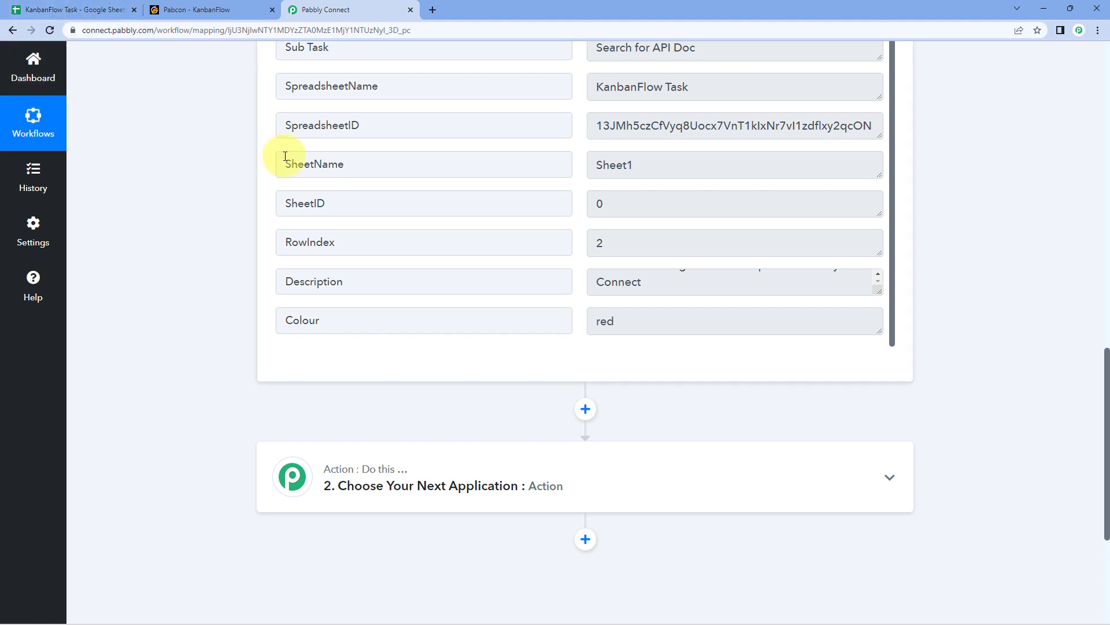
- Return to the spreadsheet, submit and close the Initial Setup, and enable Send On Event for the Pabbly Connect Webhooks add-on
click(90, 10)
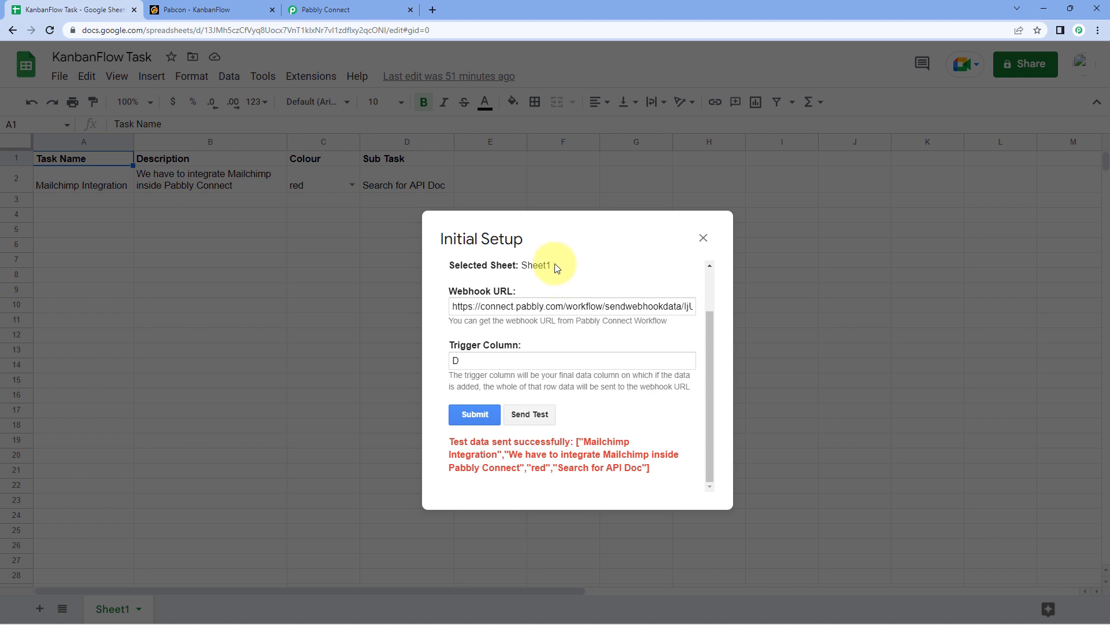
click(475, 414)
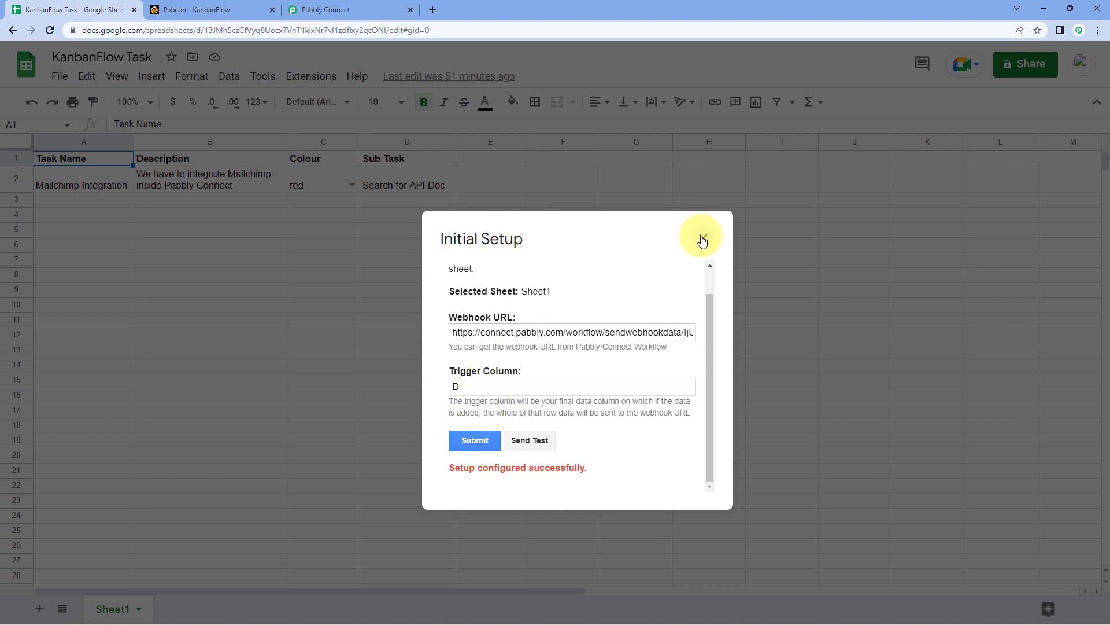
click(703, 240)
click(310, 79)
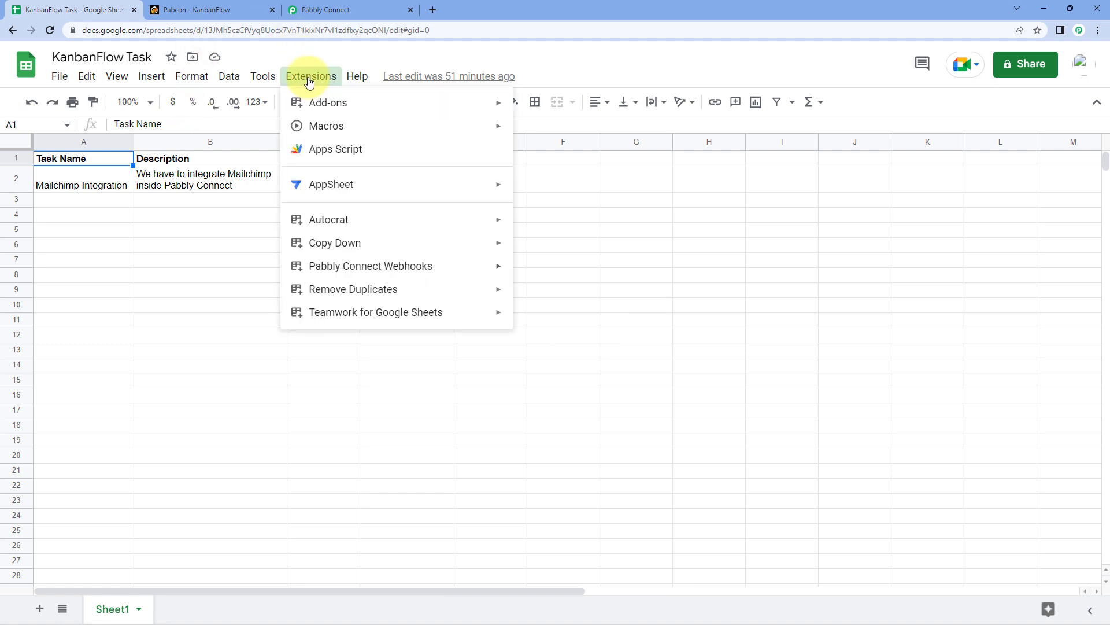
mouse_move(404, 265)
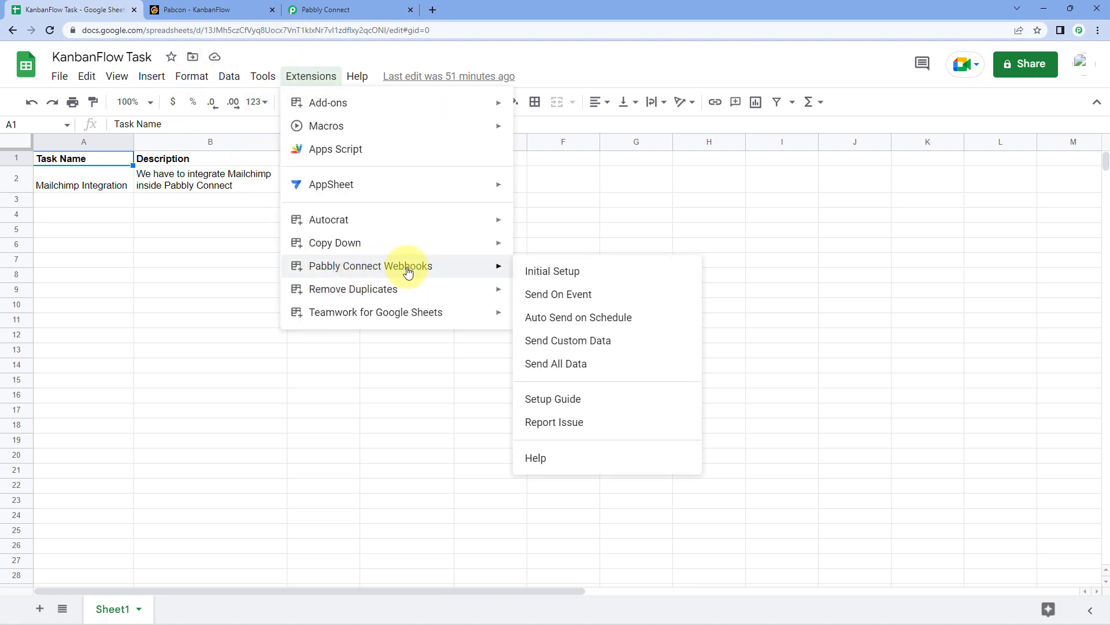
click(530, 296)
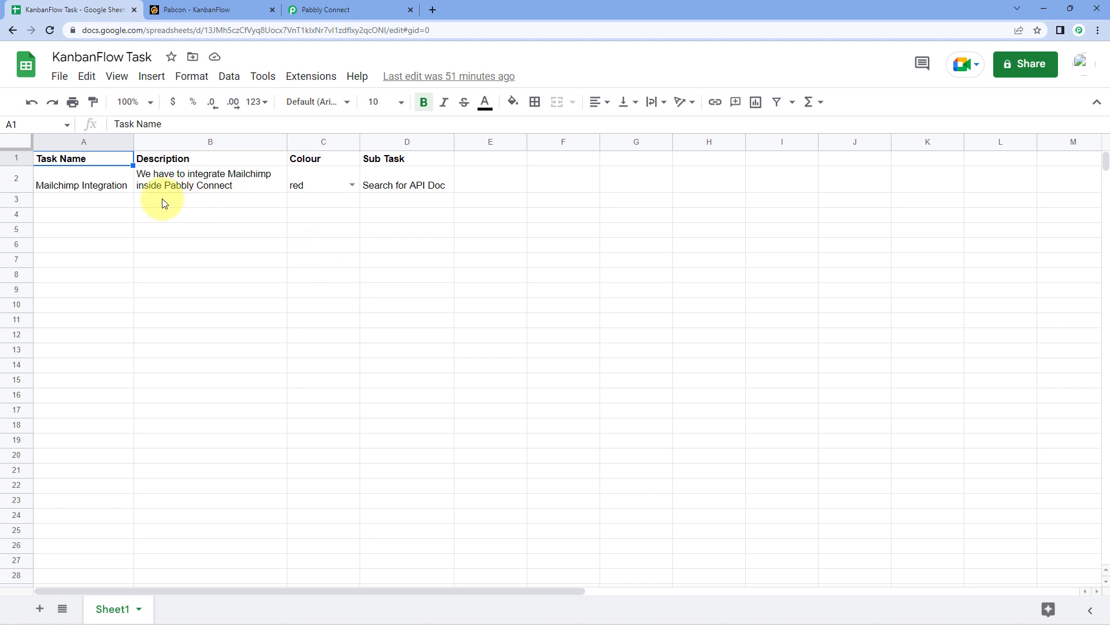
drag(92, 202, 389, 208)
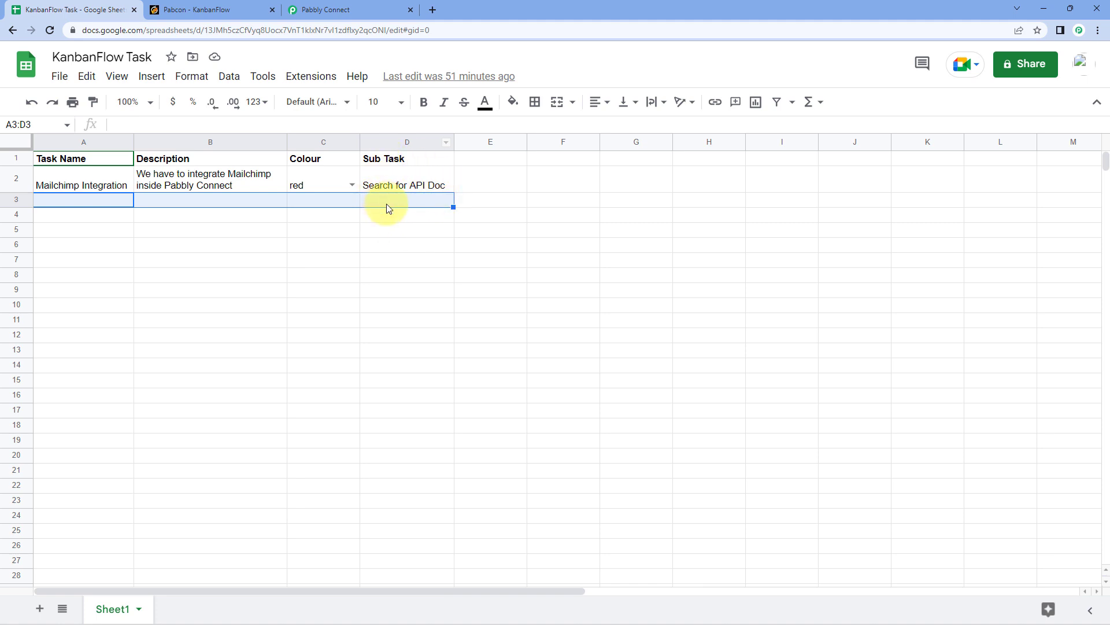
click(156, 202)
drag(95, 206, 350, 206)
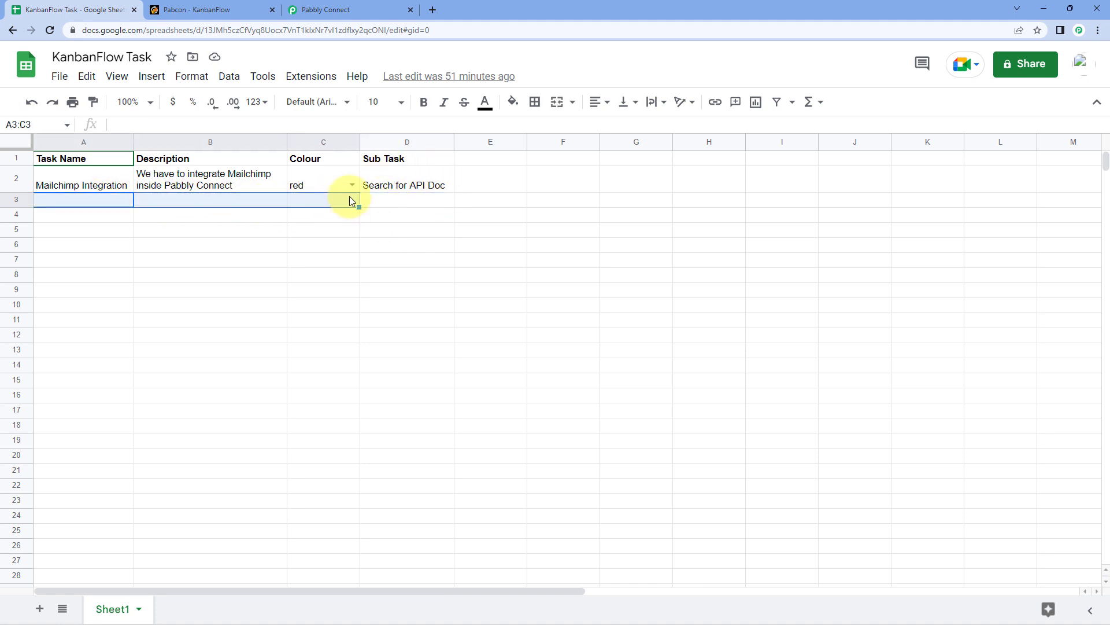
click(363, 204)
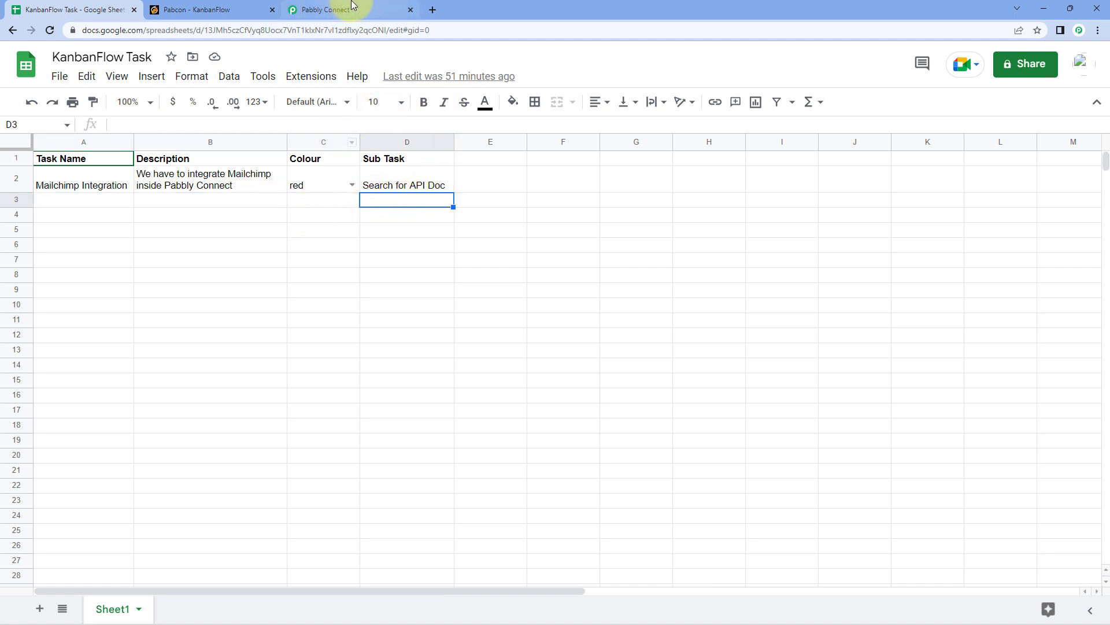
- Switch to Pabbly Connect and choose Kanbanflow as the app of the workflow's action step
click(333, 9)
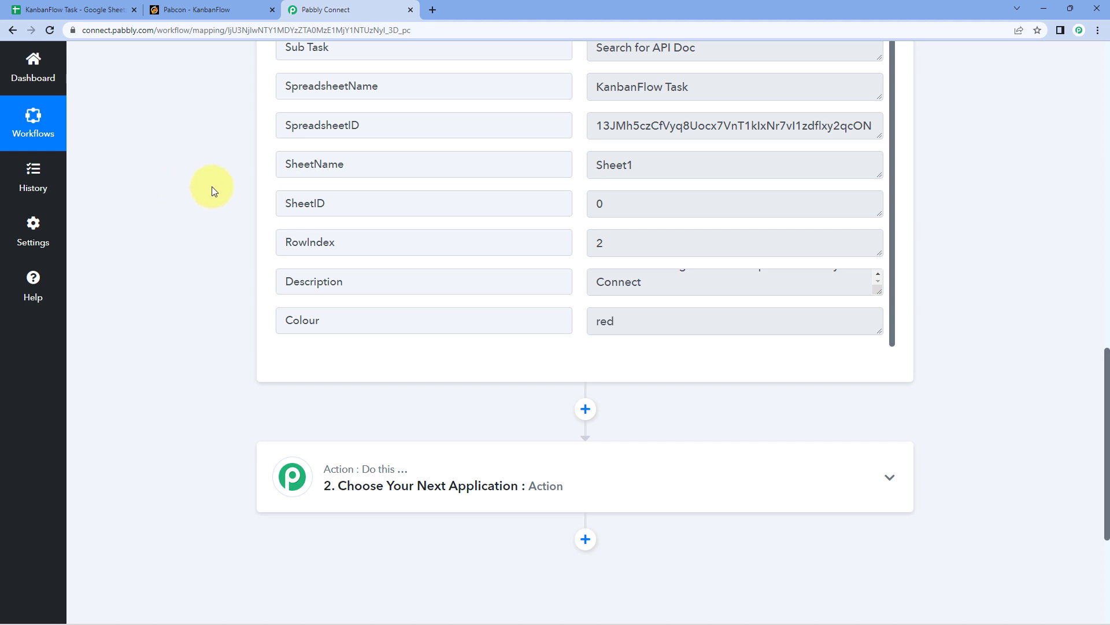
scroll(212, 186, up, 3)
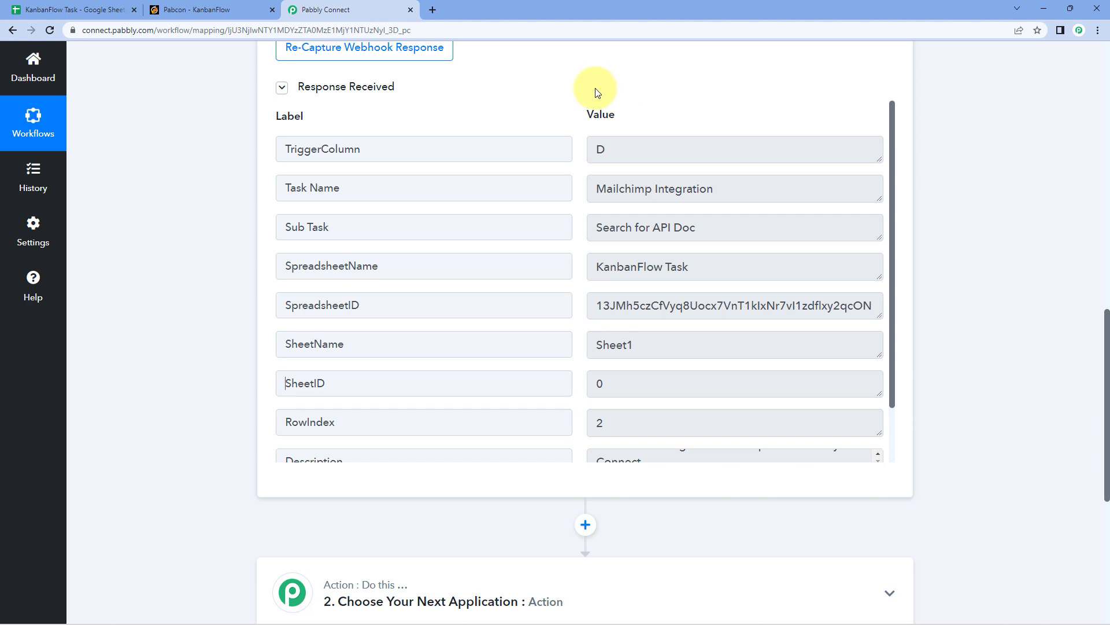
scroll(228, 198, down, 6)
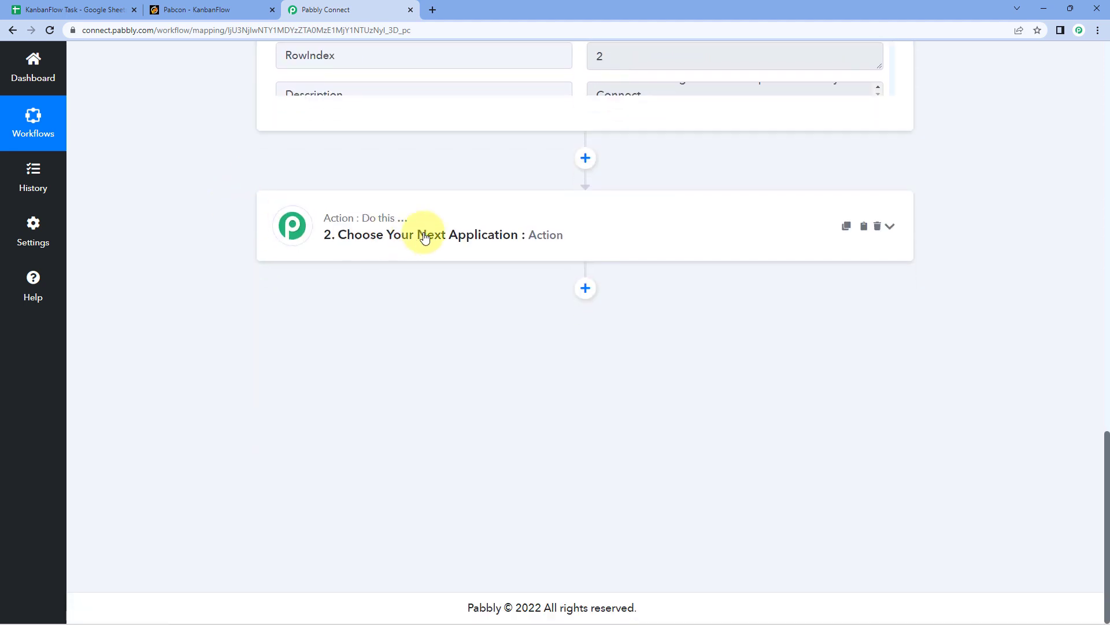
click(400, 221)
click(334, 206)
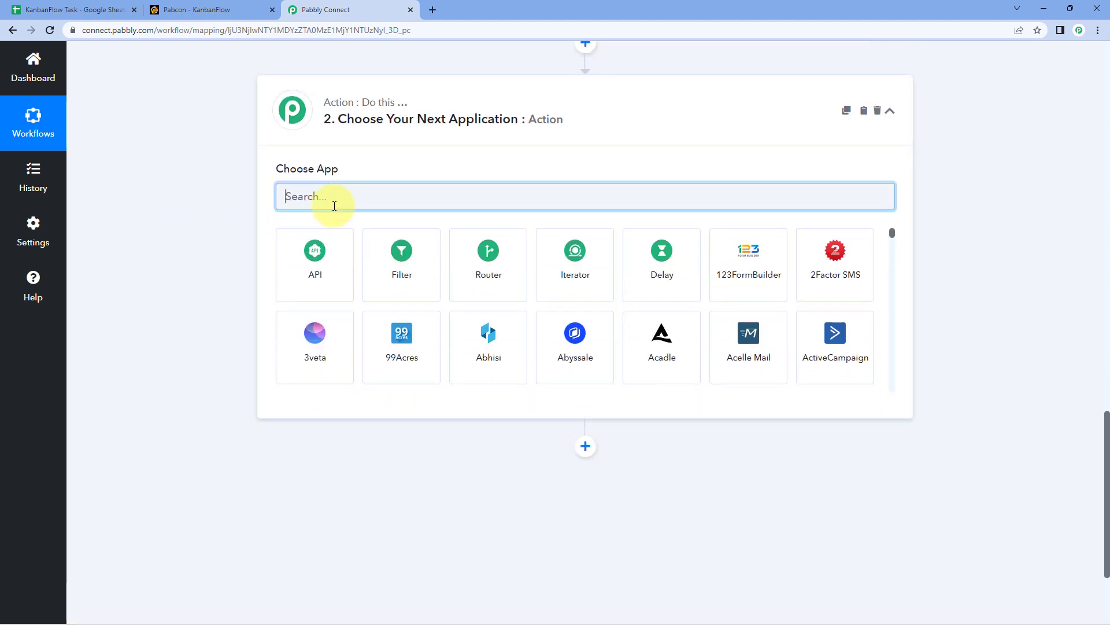
text(Kanb)
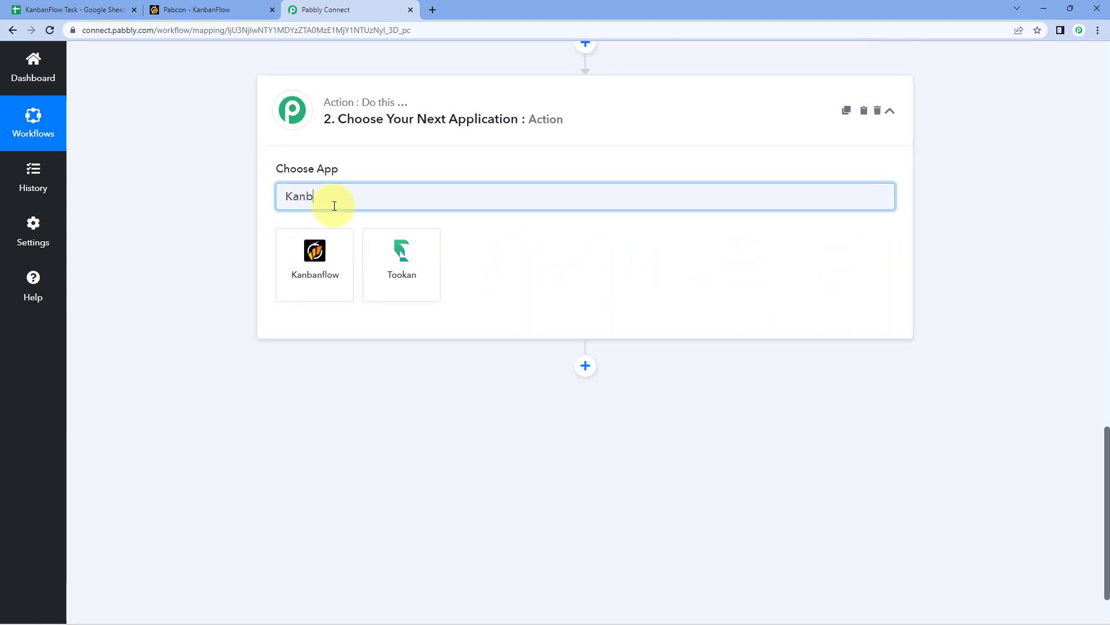
text(an)
click(339, 252)
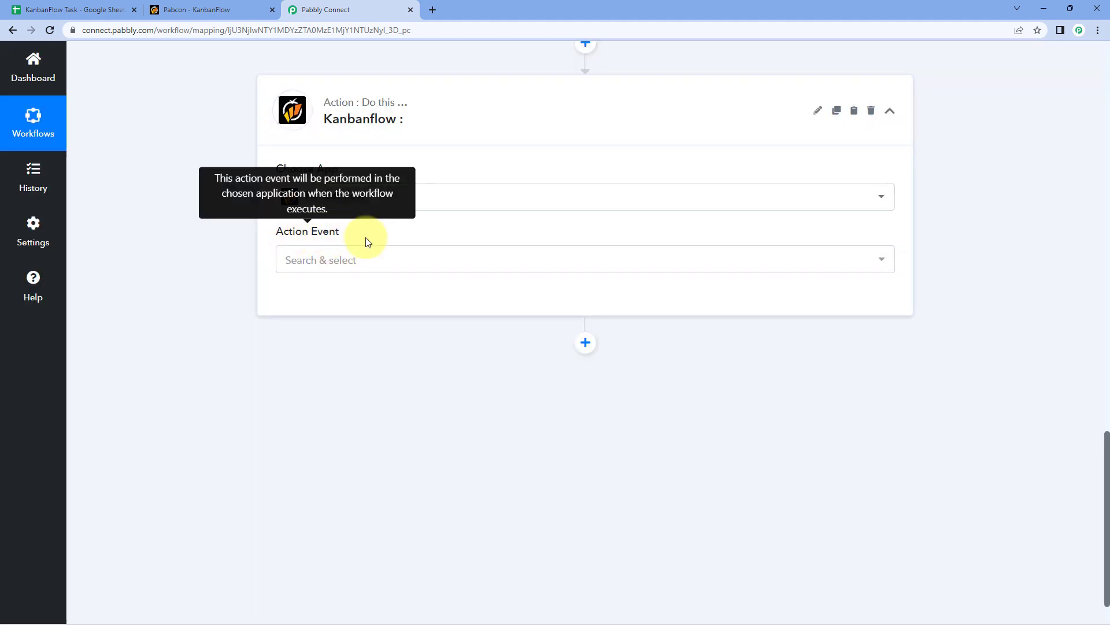
- Set the Kanbanflow action event to Create Task and start adding a new Kanbanflow connection
click(397, 259)
scroll(231, 295, down, 1)
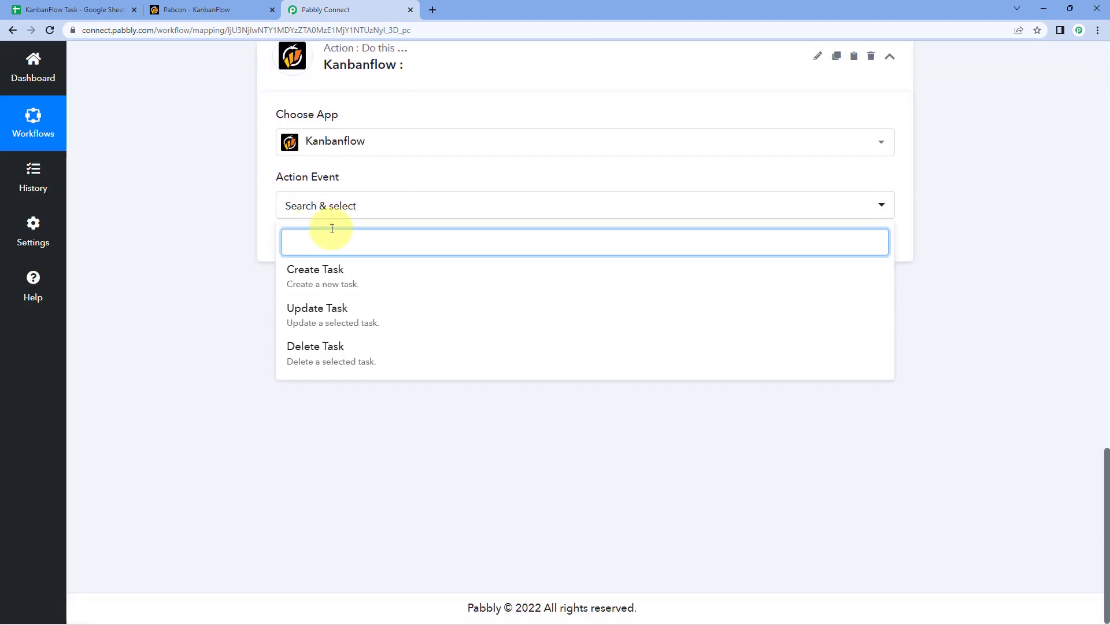
click(364, 286)
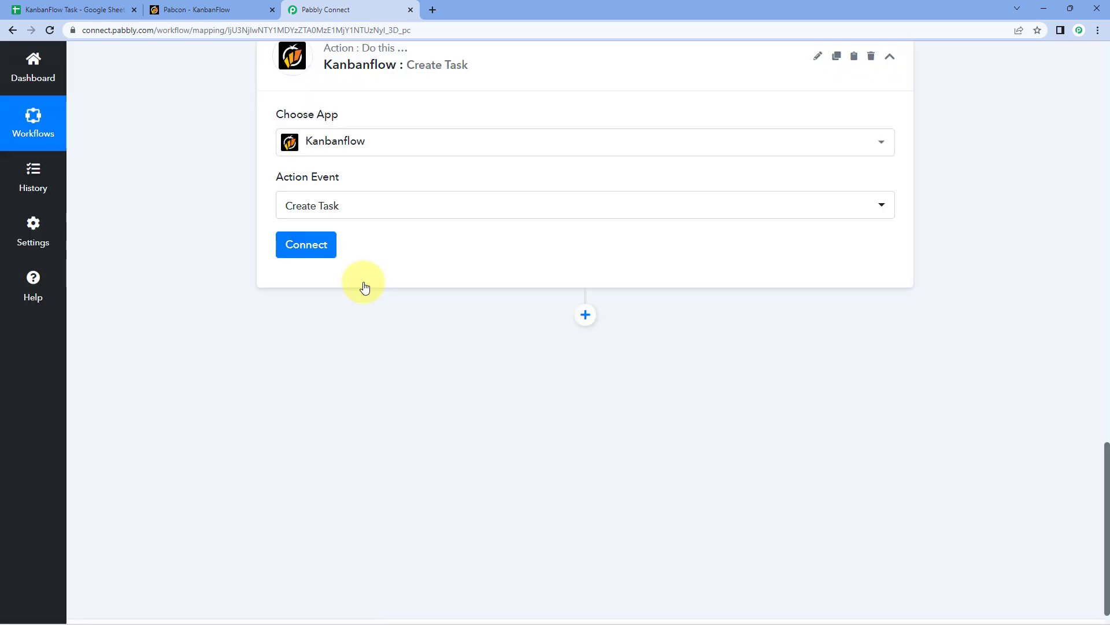
click(329, 255)
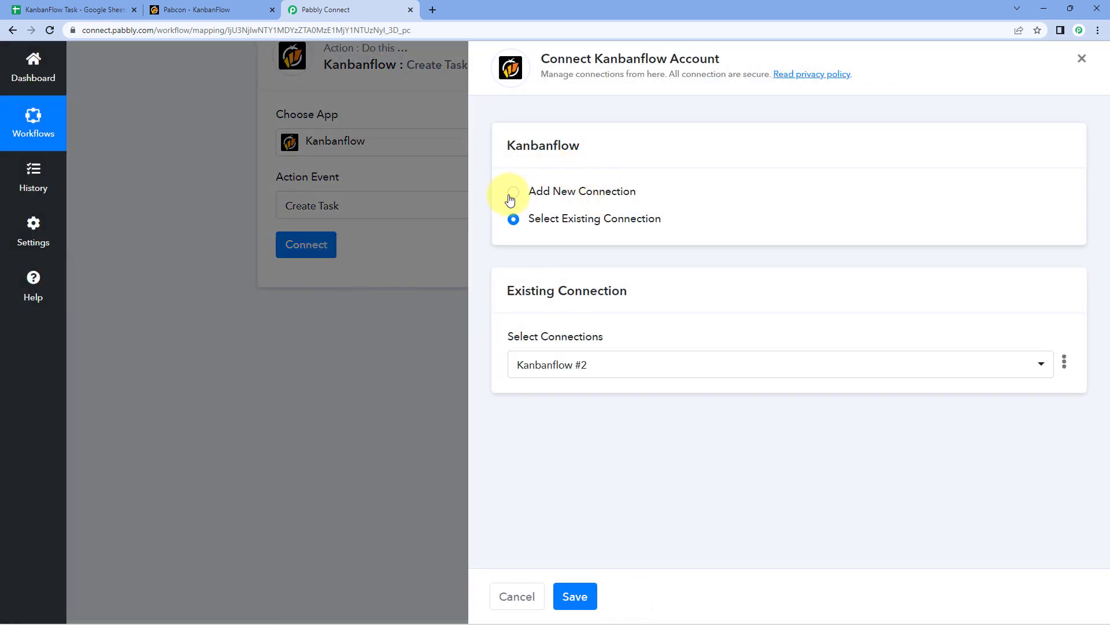
click(512, 194)
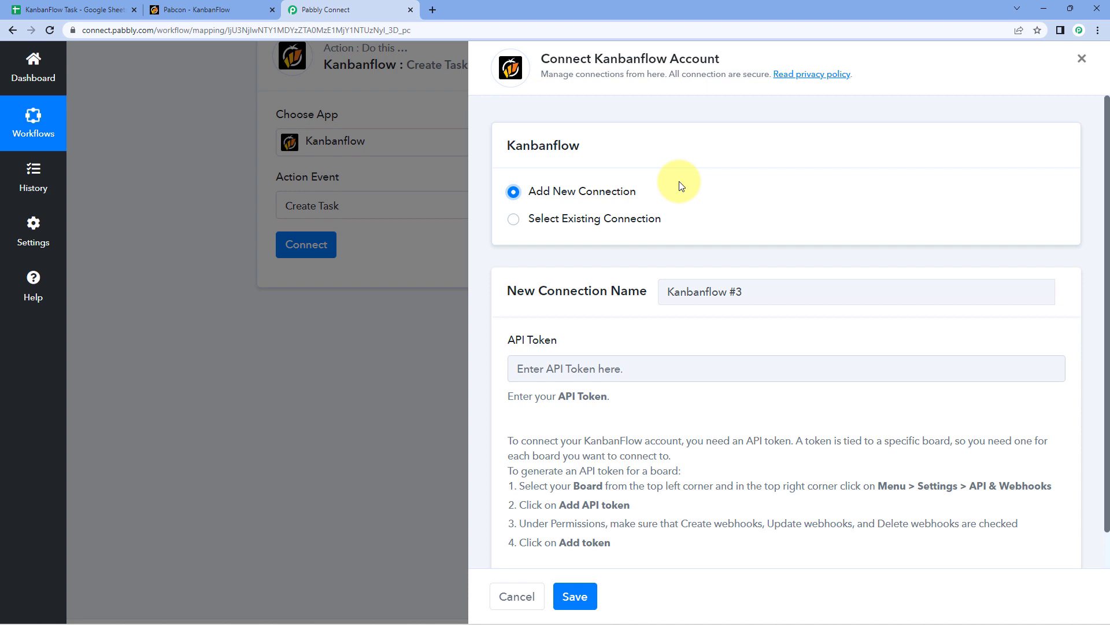
scroll(680, 186, down, 1)
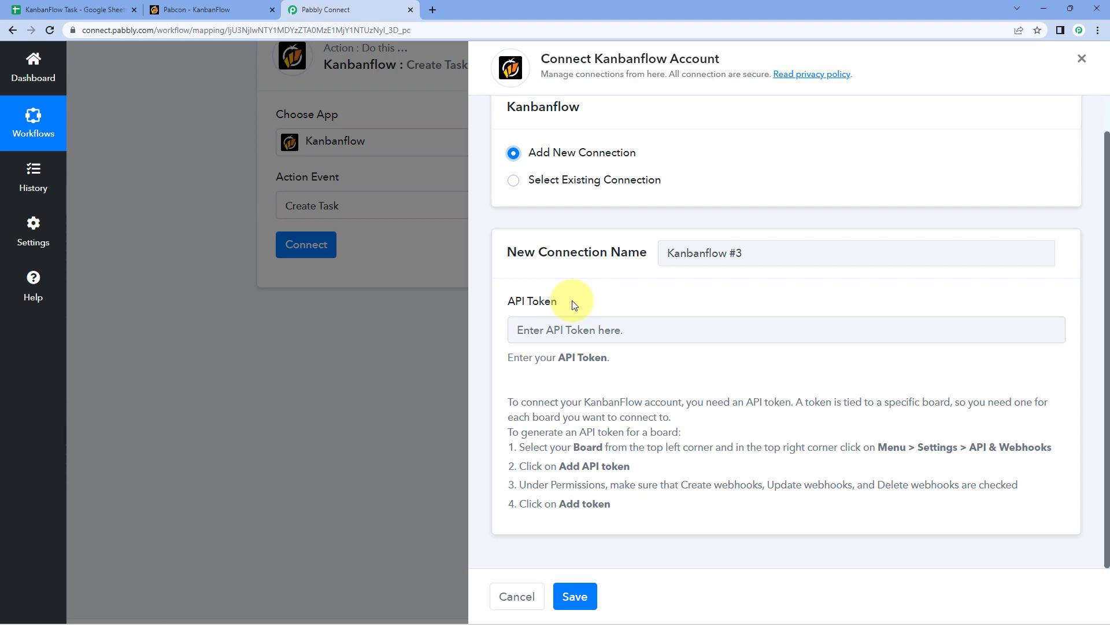
- Switch to KanbanFlow and add an API token named Pabbly 1 with all permissions in the Pabcon board's API & Webhooks settings
click(175, 9)
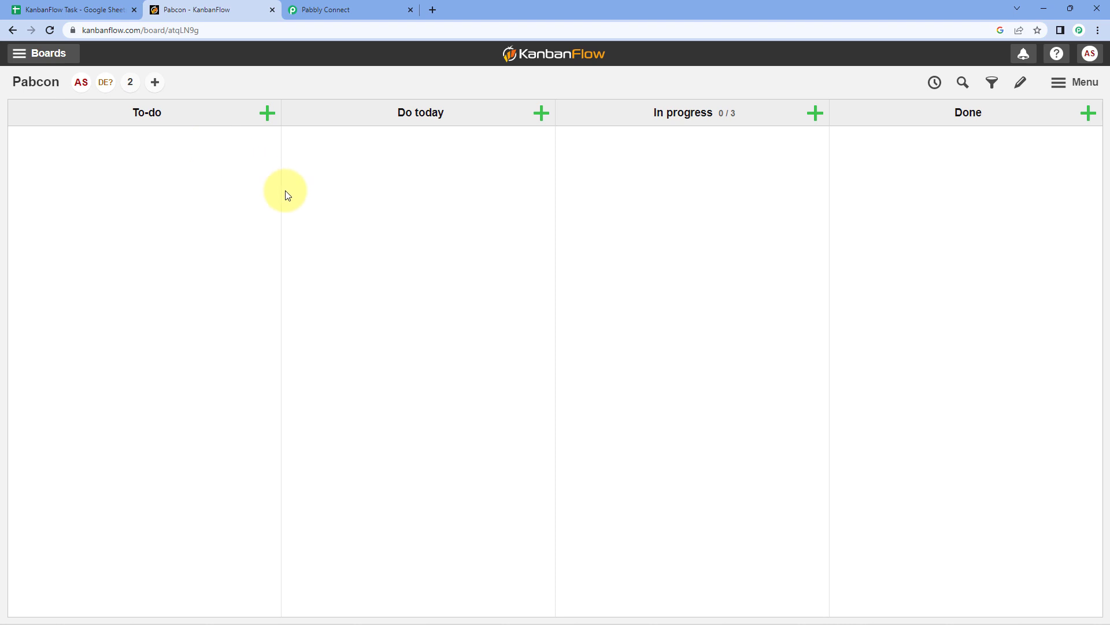
click(1059, 93)
click(1010, 198)
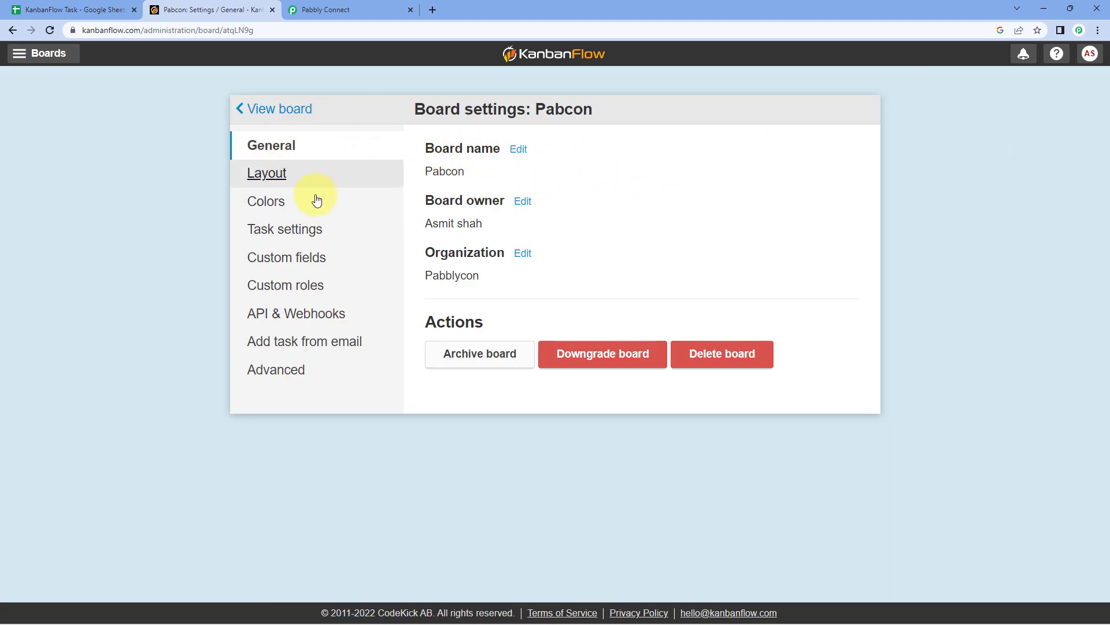
click(304, 318)
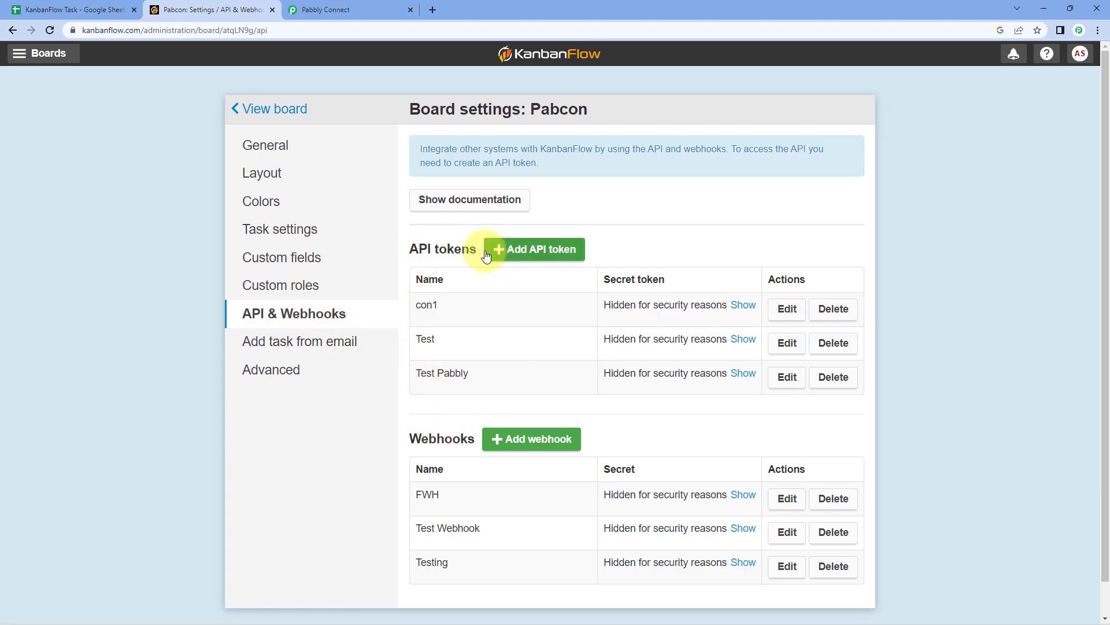
click(510, 248)
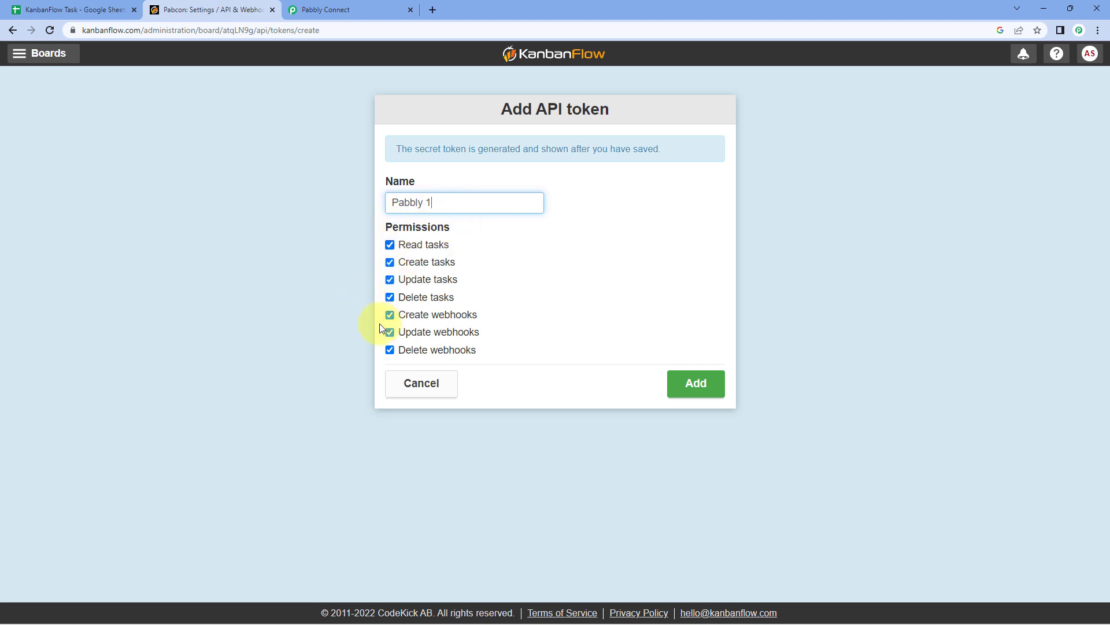
click(683, 386)
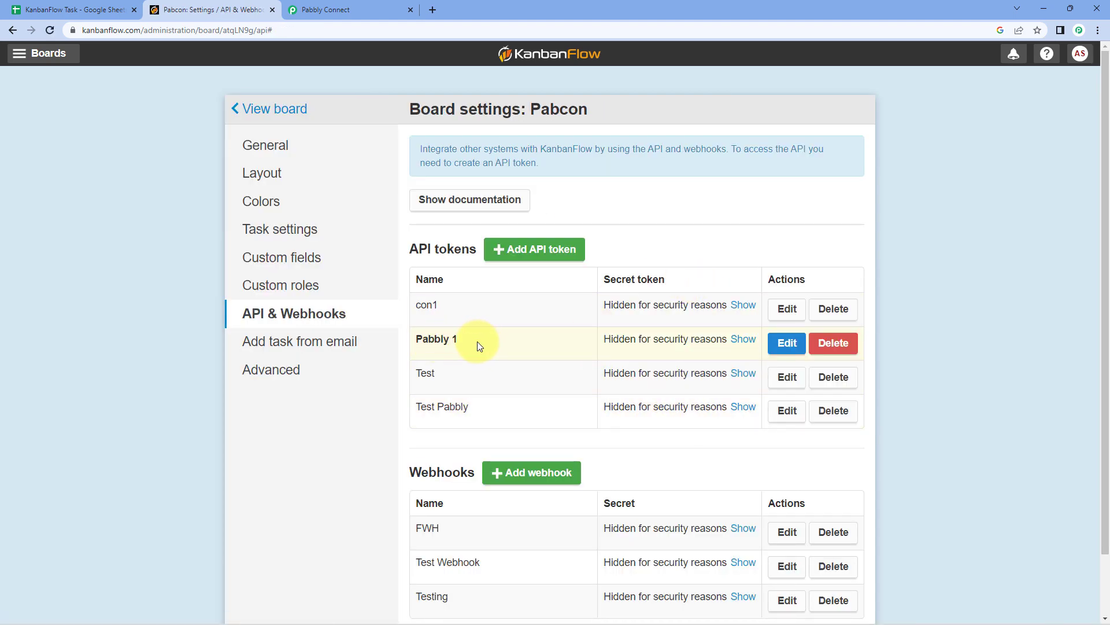
- Reveal the secret token of Pabbly 1 and copy it
click(745, 341)
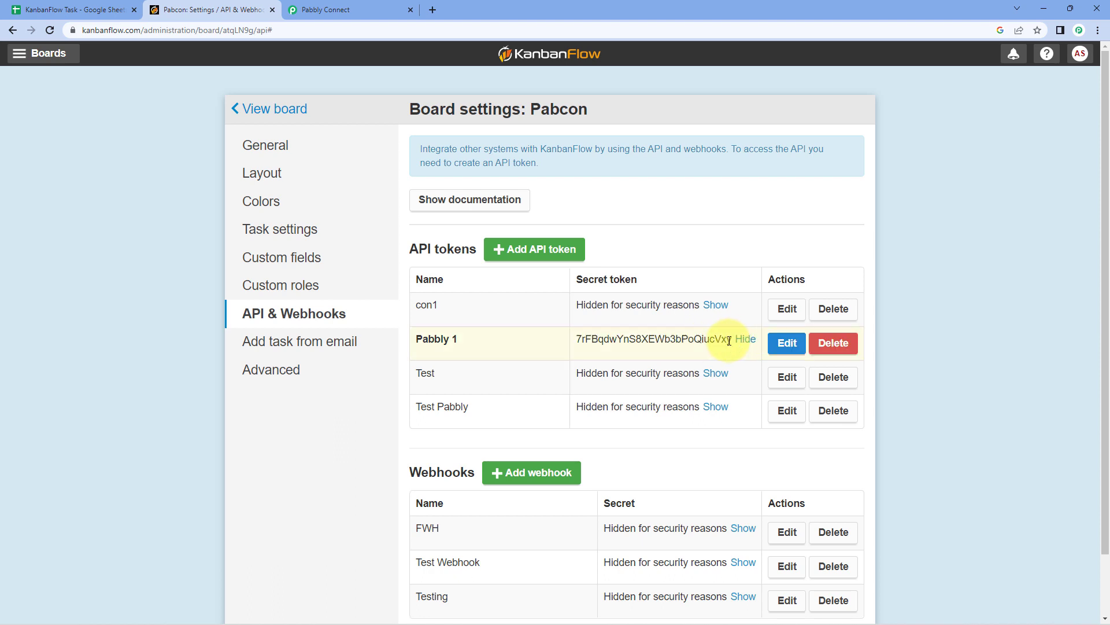
drag(715, 340, 575, 338)
right_click(598, 339)
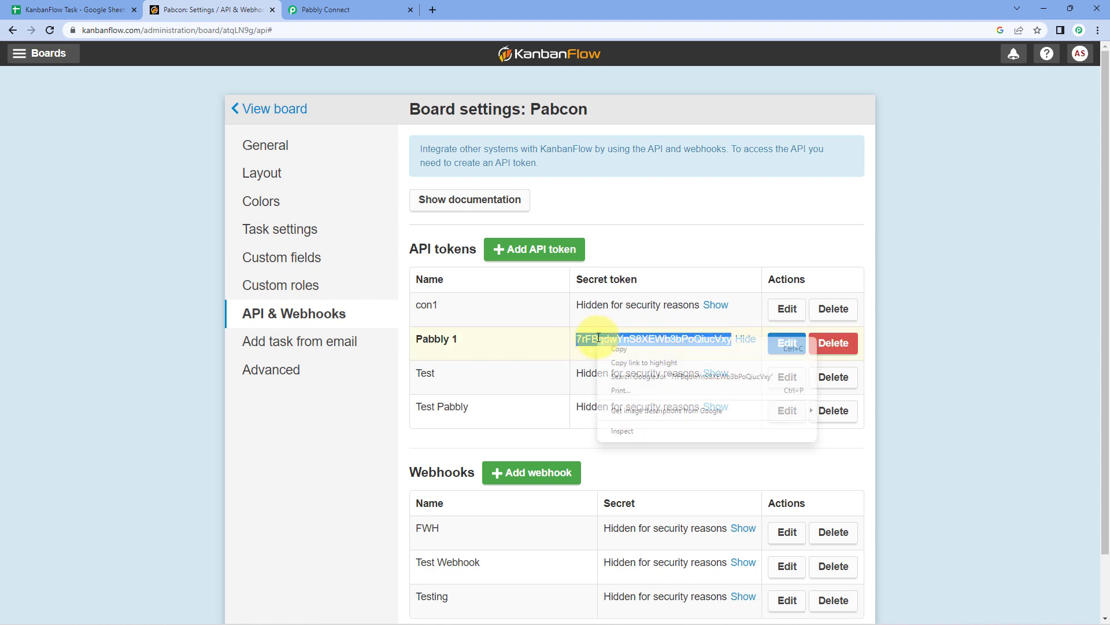
click(624, 349)
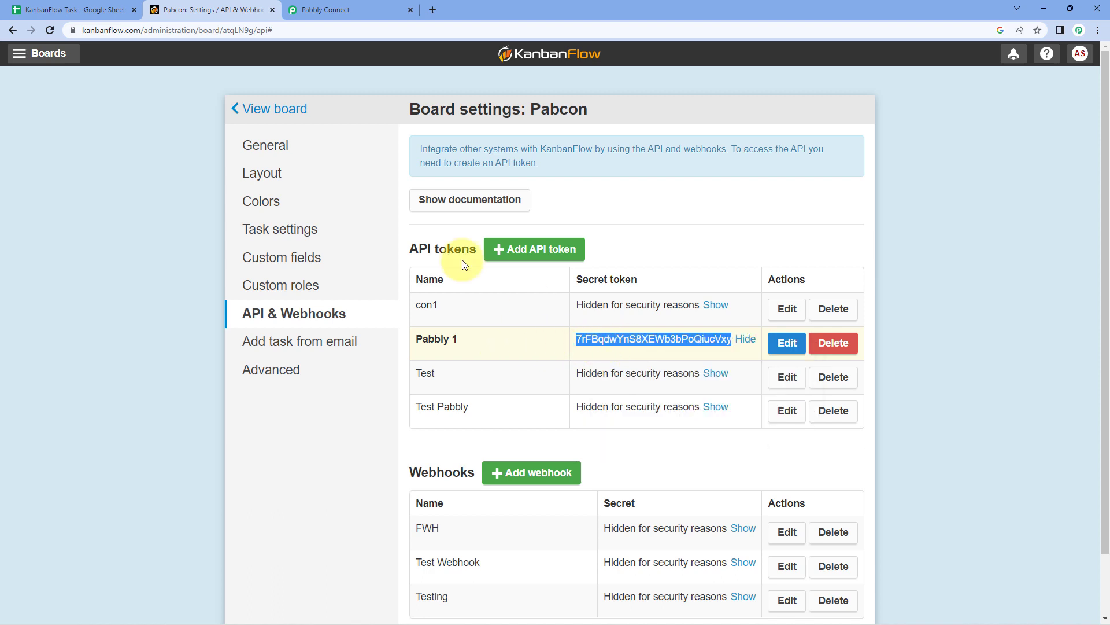
- Switch to Pabbly Connect, paste the API token without leading spaces, and save the new Kanbanflow connection
click(373, 6)
click(570, 331)
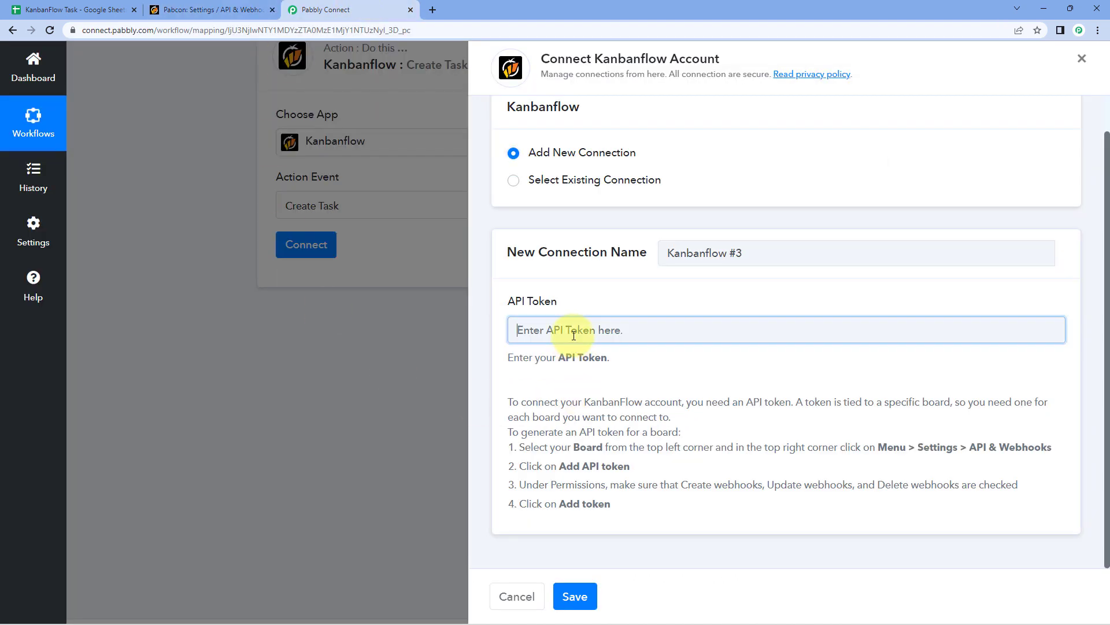
right_click(573, 336)
click(607, 429)
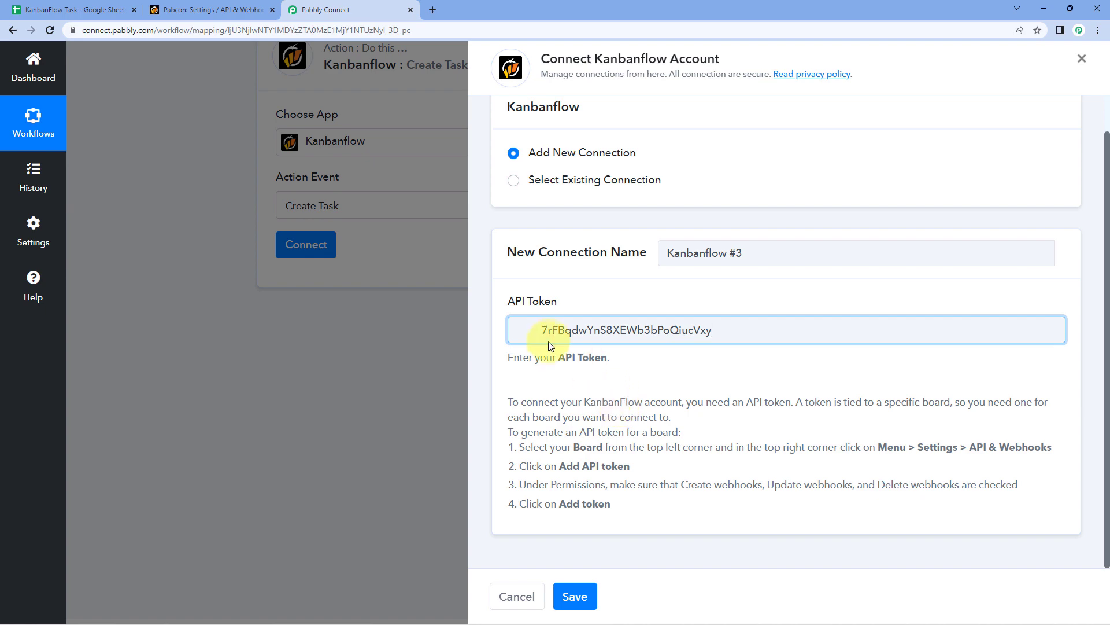
drag(505, 327, 471, 328)
key(BackSpace)
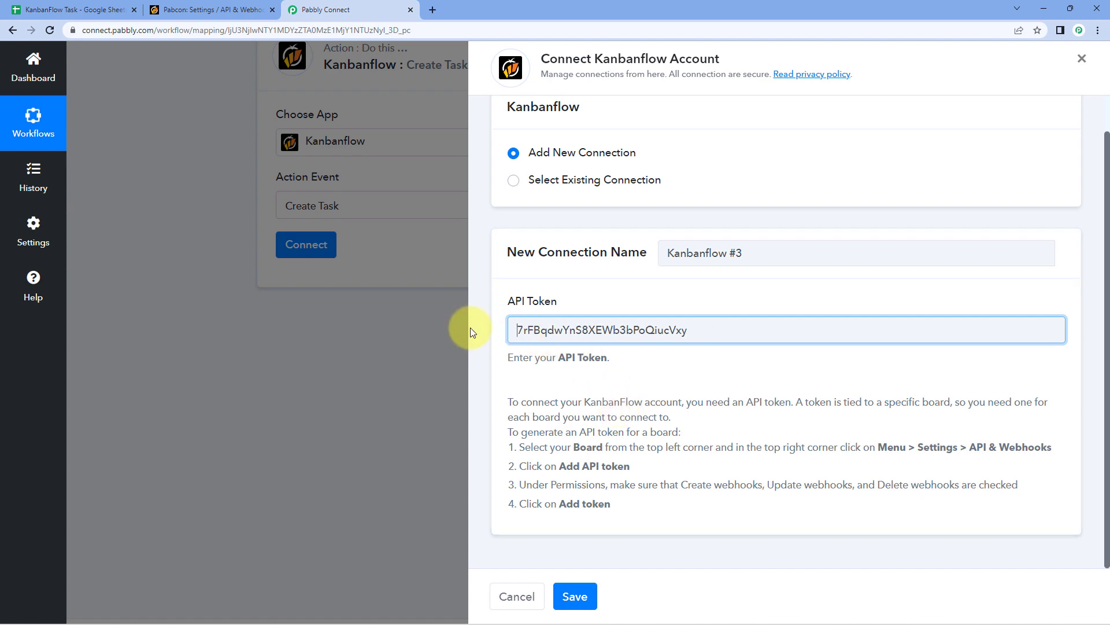
click(581, 594)
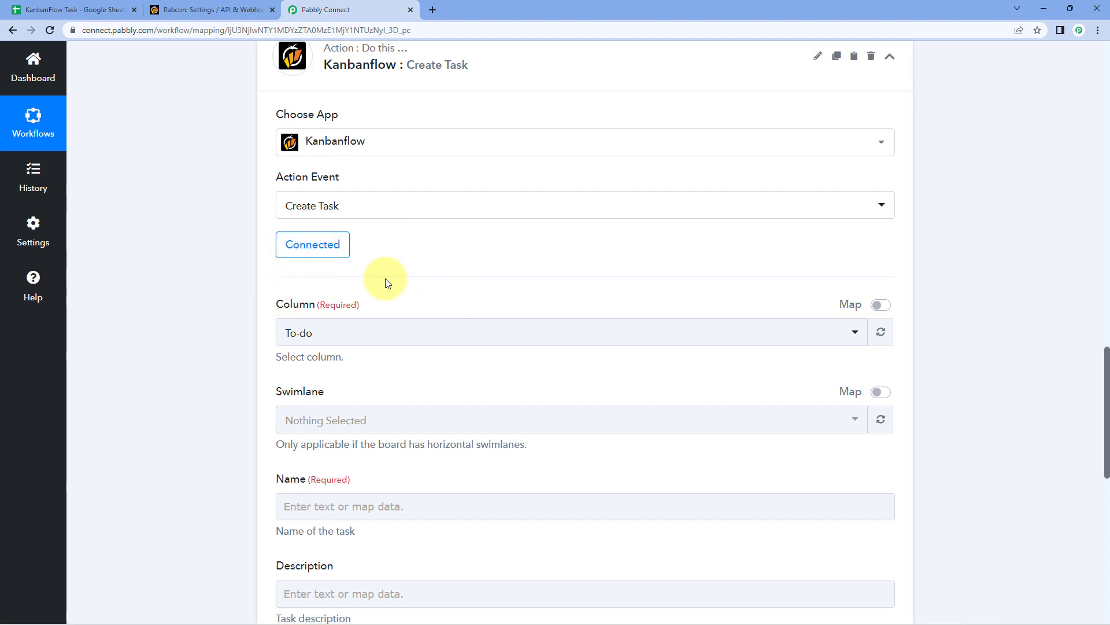
- Check the column options against the KanbanFlow board and the spreadsheet's task row, and choose To-do as the task's column in Pabbly Connect
scroll(235, 209, down, 3)
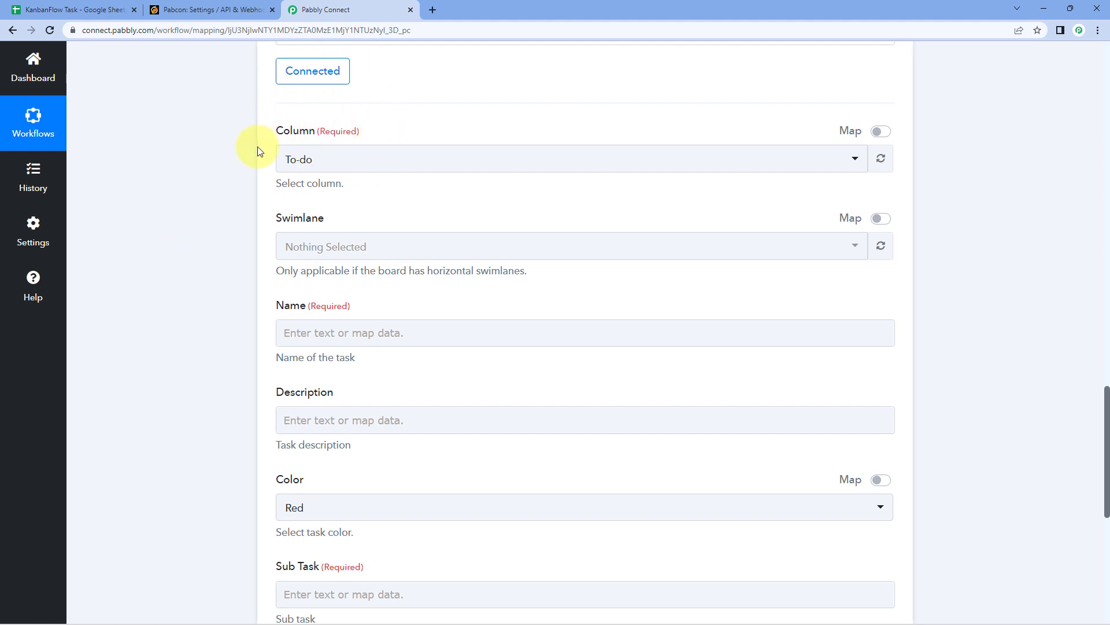
click(376, 159)
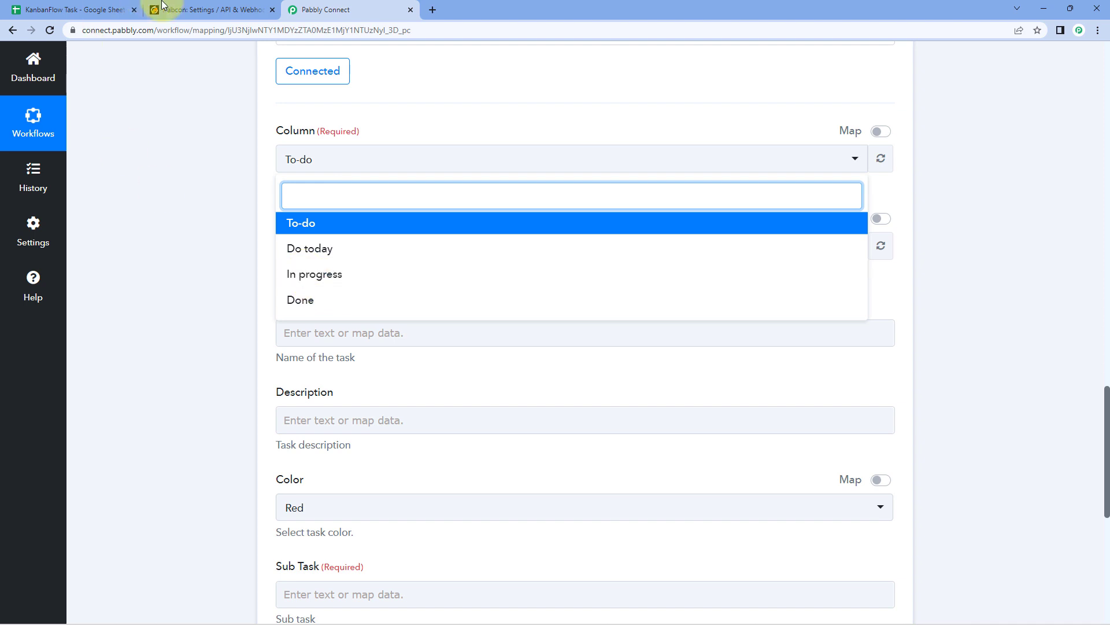
click(186, 9)
click(225, 107)
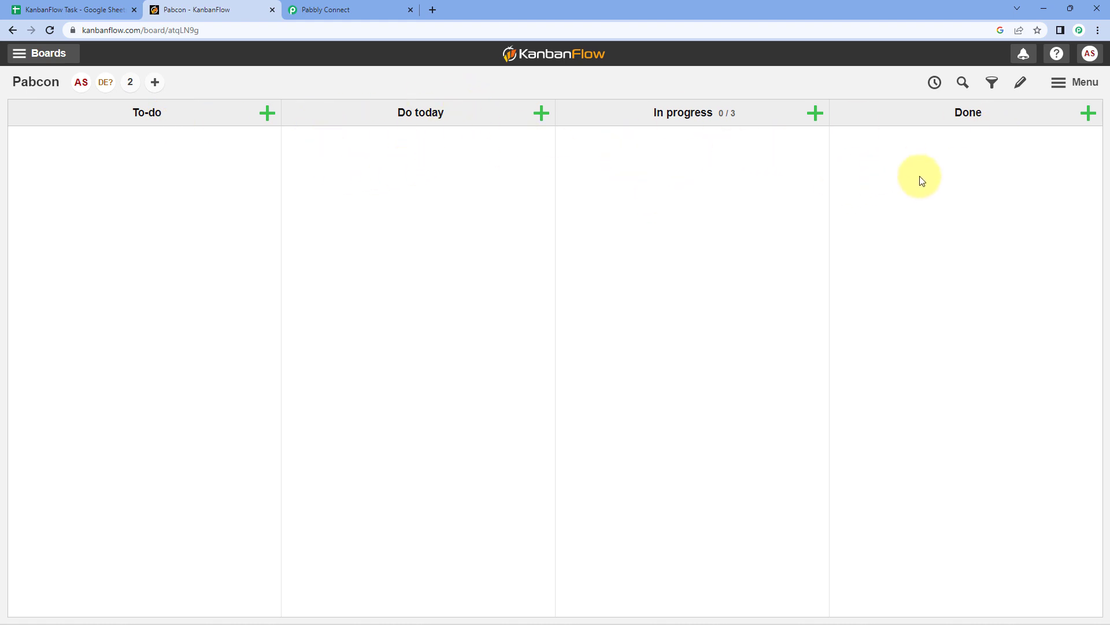
click(359, 8)
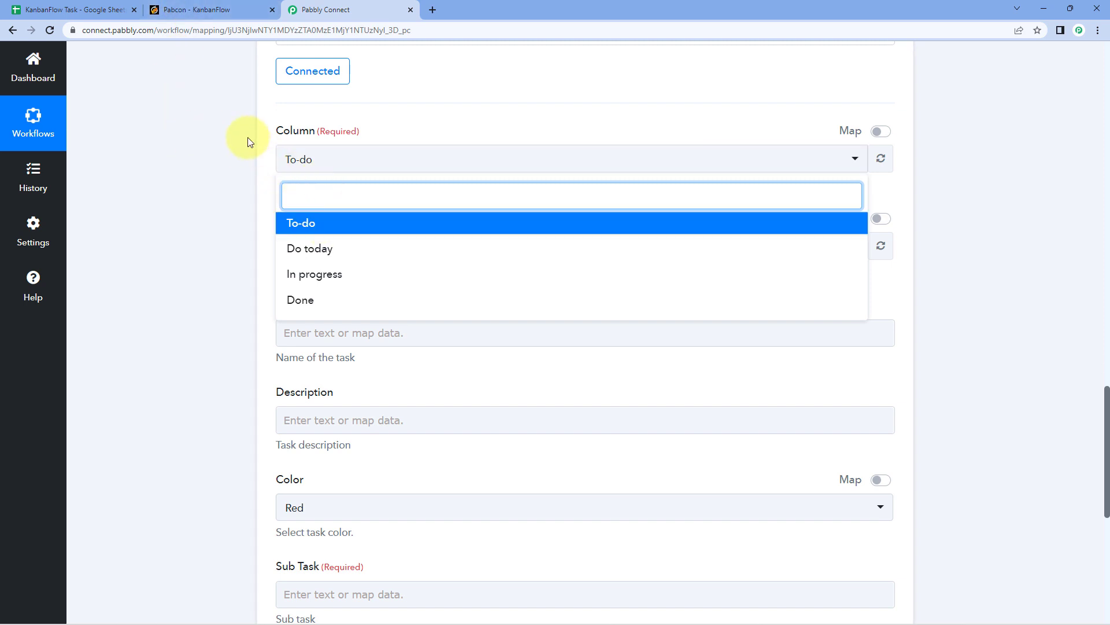
click(77, 7)
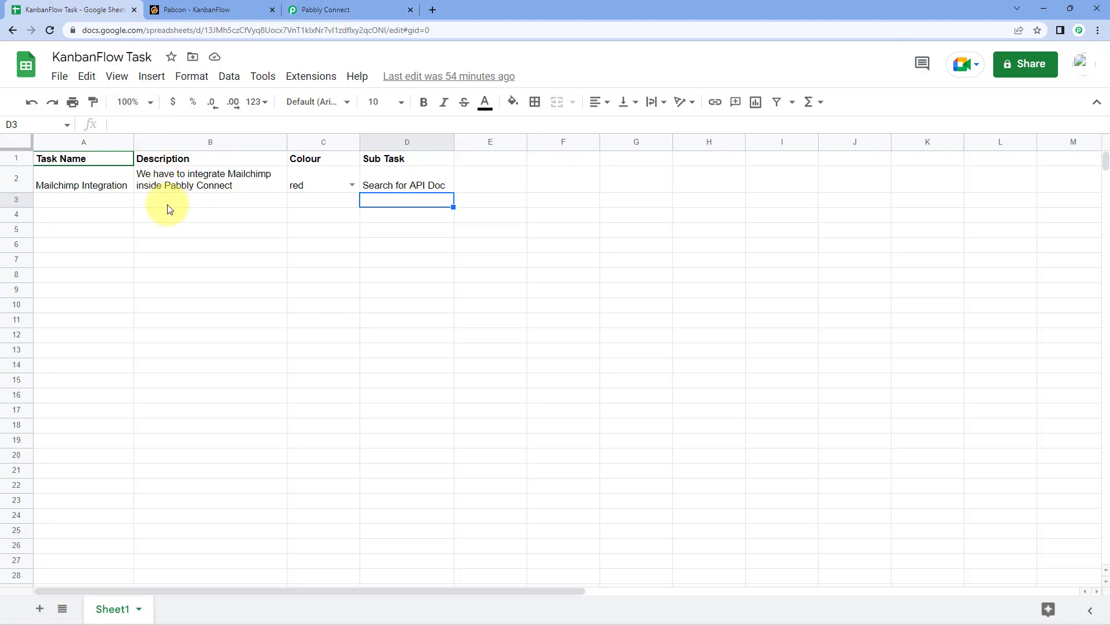
click(322, 7)
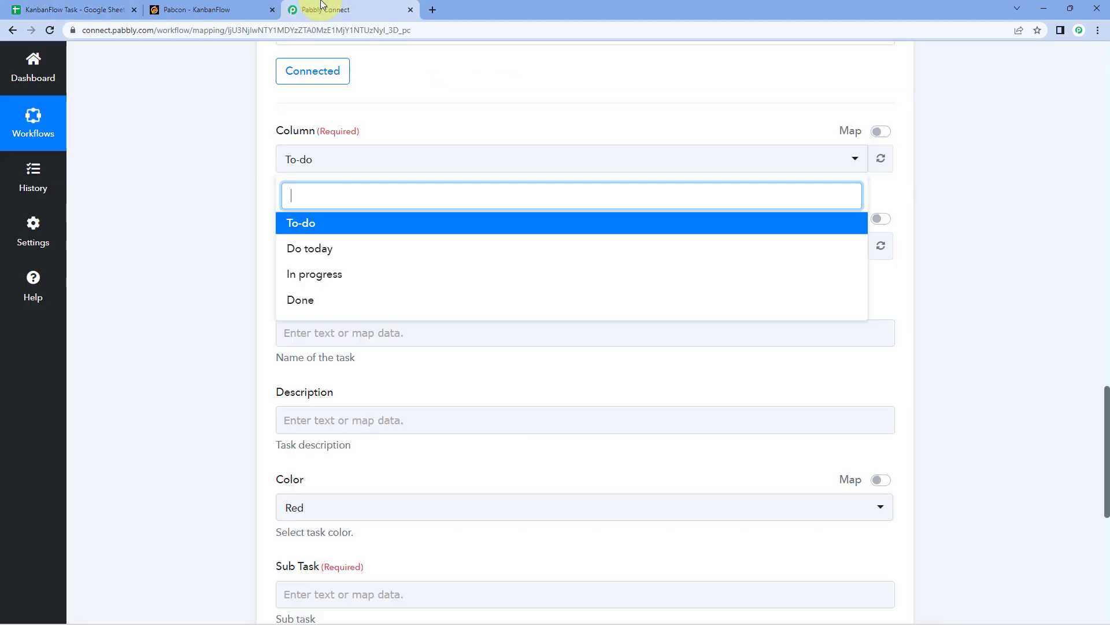
click(324, 225)
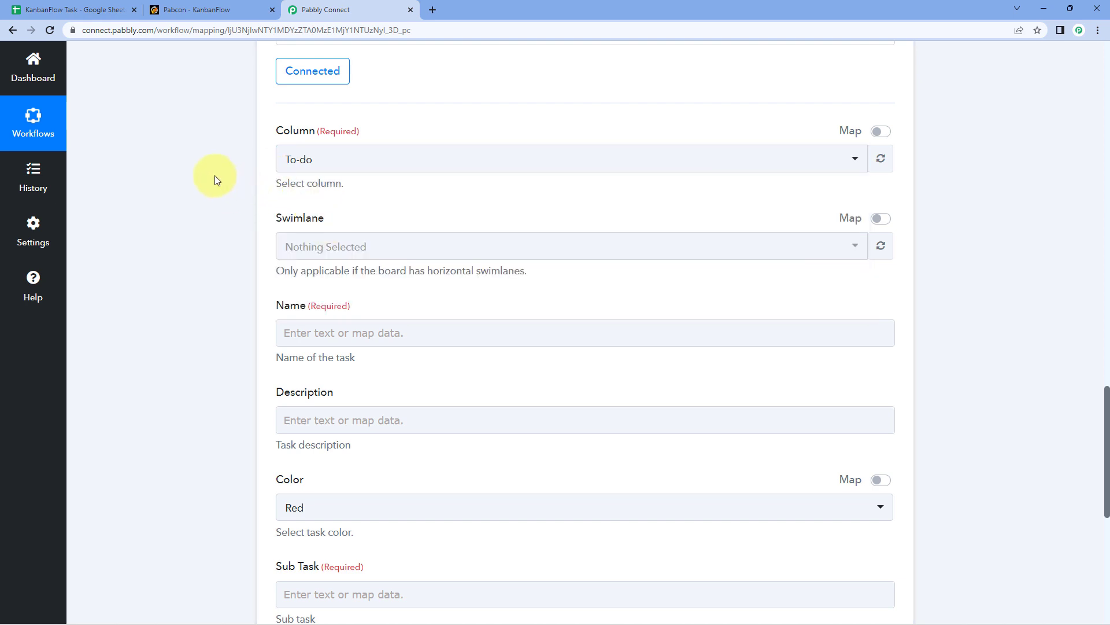
- Check the KanbanFlow board for horizontal swimlanes and return to the Swimlane setting in Pabbly Connect
scroll(214, 175, down, 1)
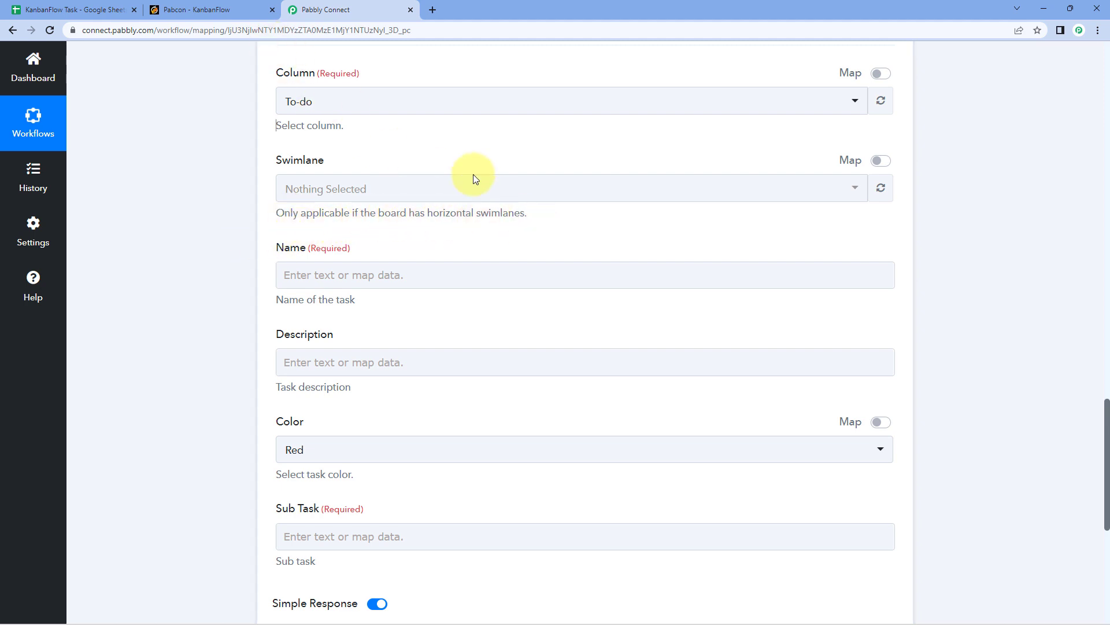
click(222, 6)
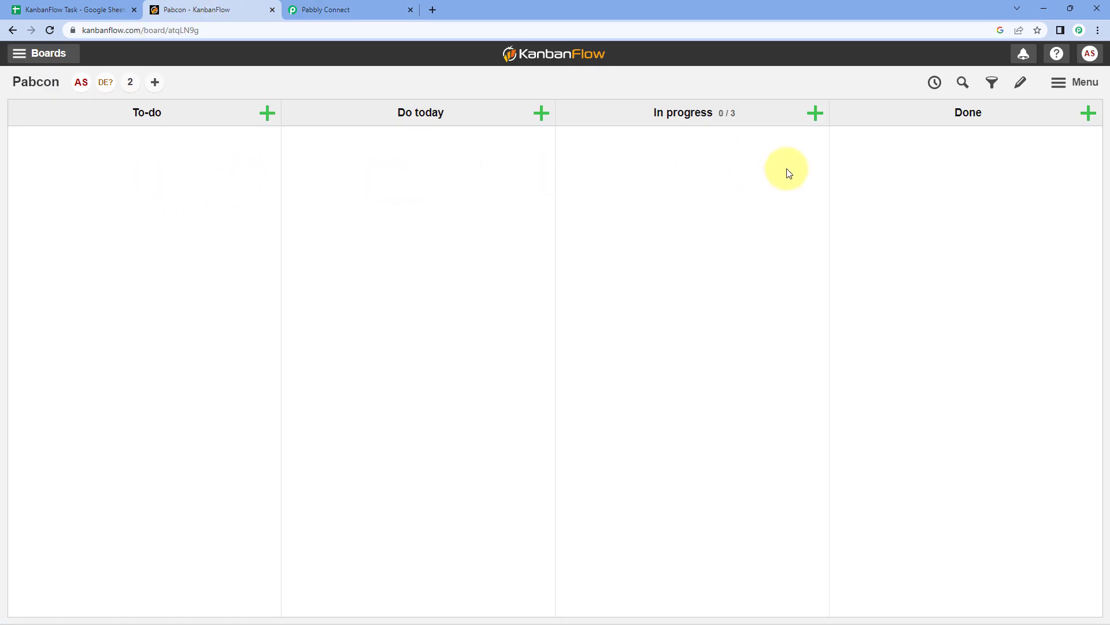
click(378, 9)
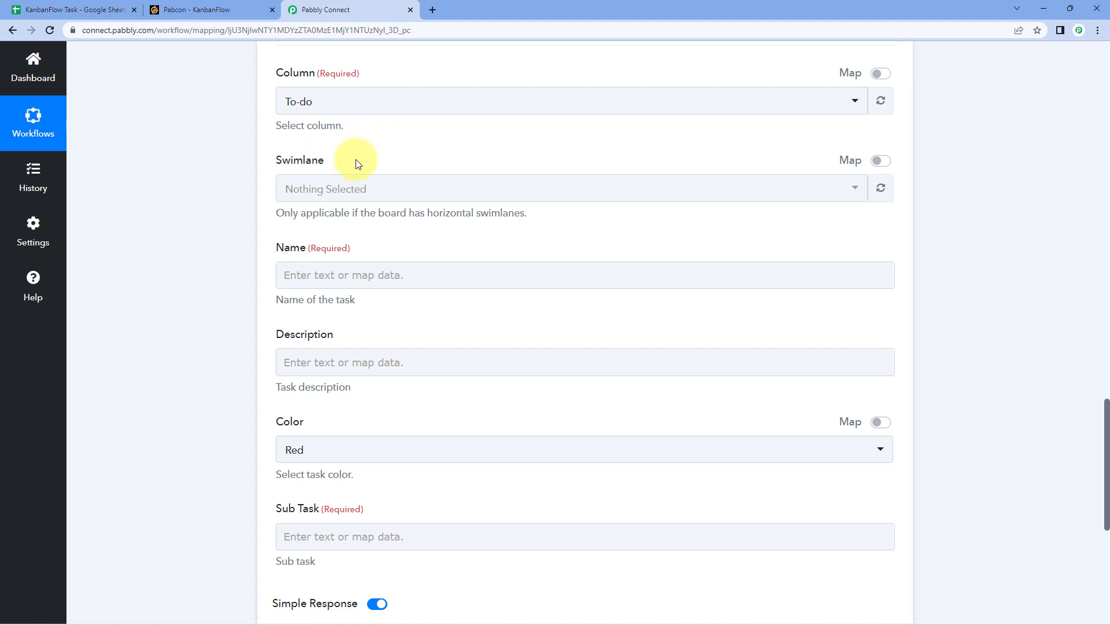
- Compare the Task Name in the received webhook response with cell A2 of the spreadsheet, and return to the action's Name field
scroll(358, 164, down, 2)
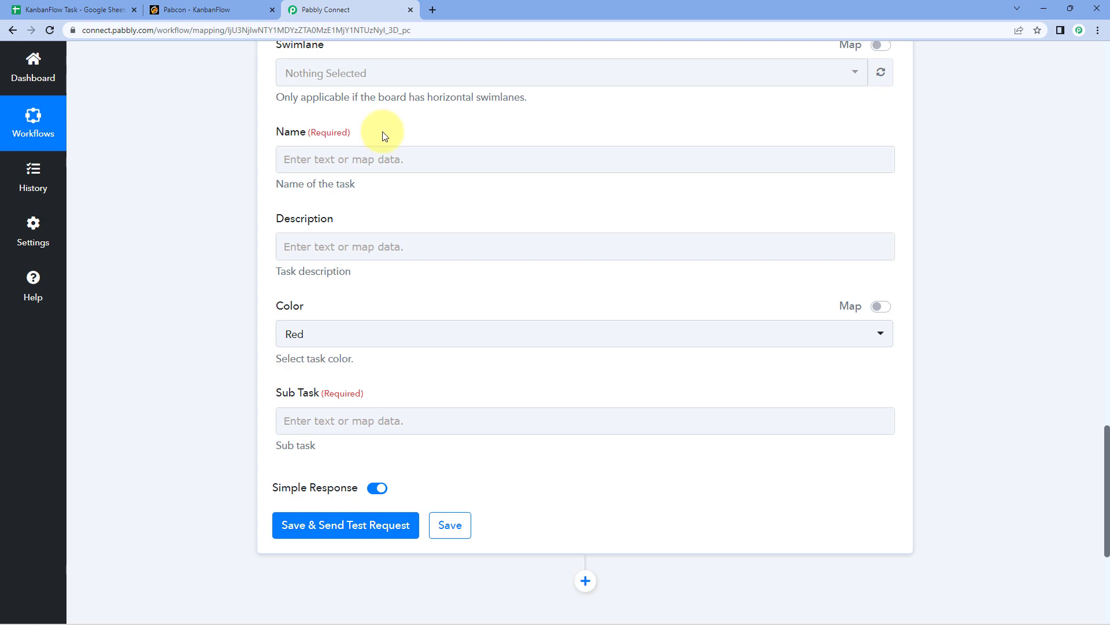
scroll(453, 199, up, 15)
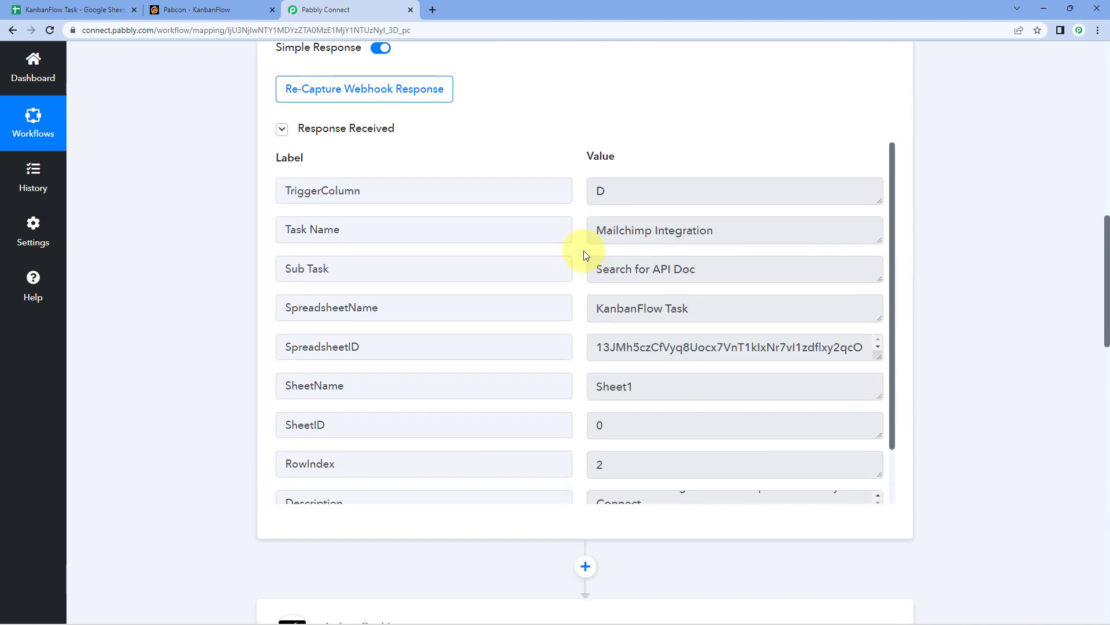
drag(595, 230, 743, 230)
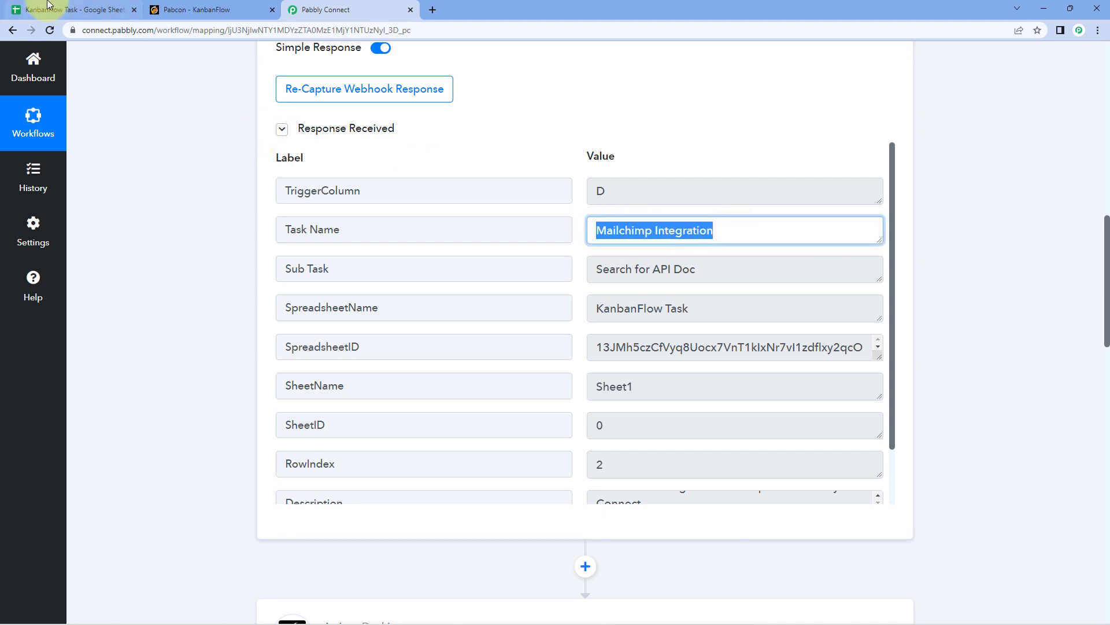
click(48, 5)
click(87, 186)
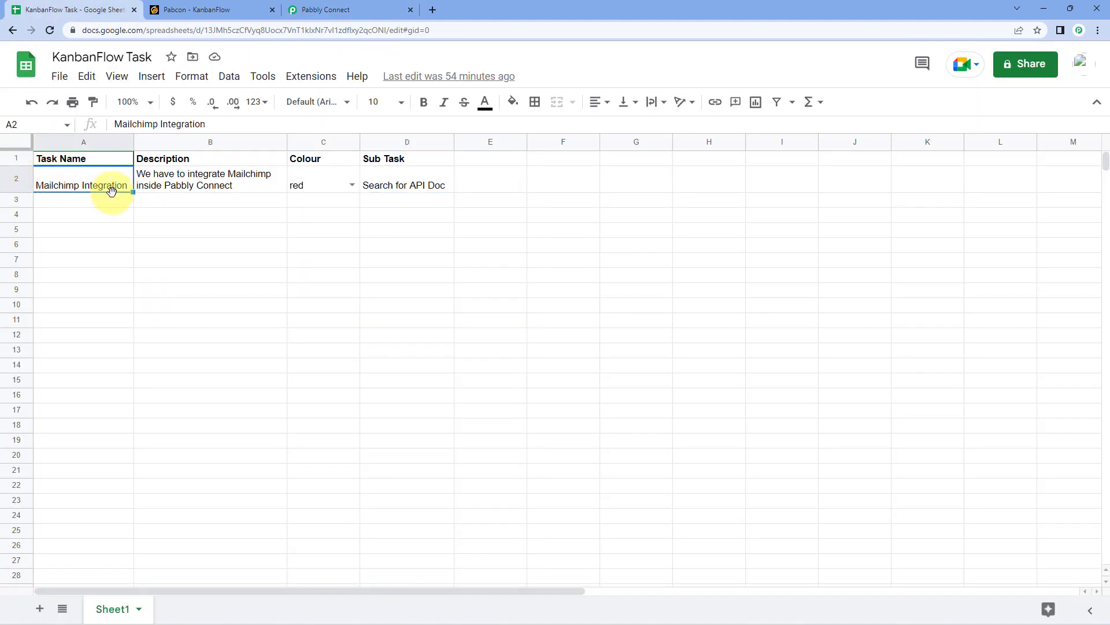
click(347, 10)
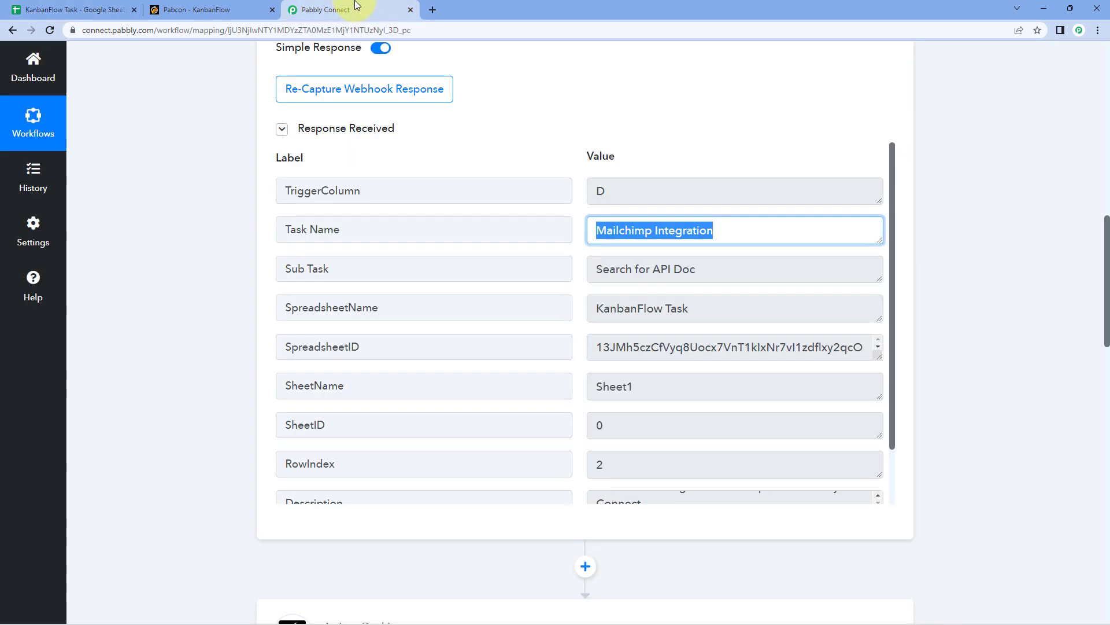
click(589, 229)
drag(589, 229, 720, 231)
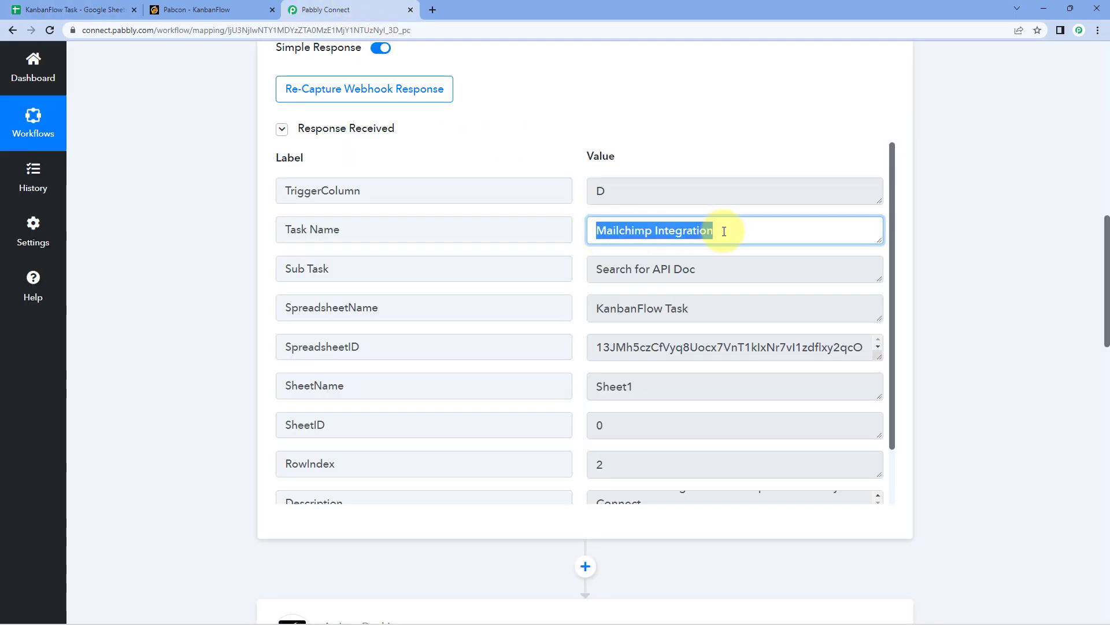
click(735, 231)
drag(746, 230, 596, 229)
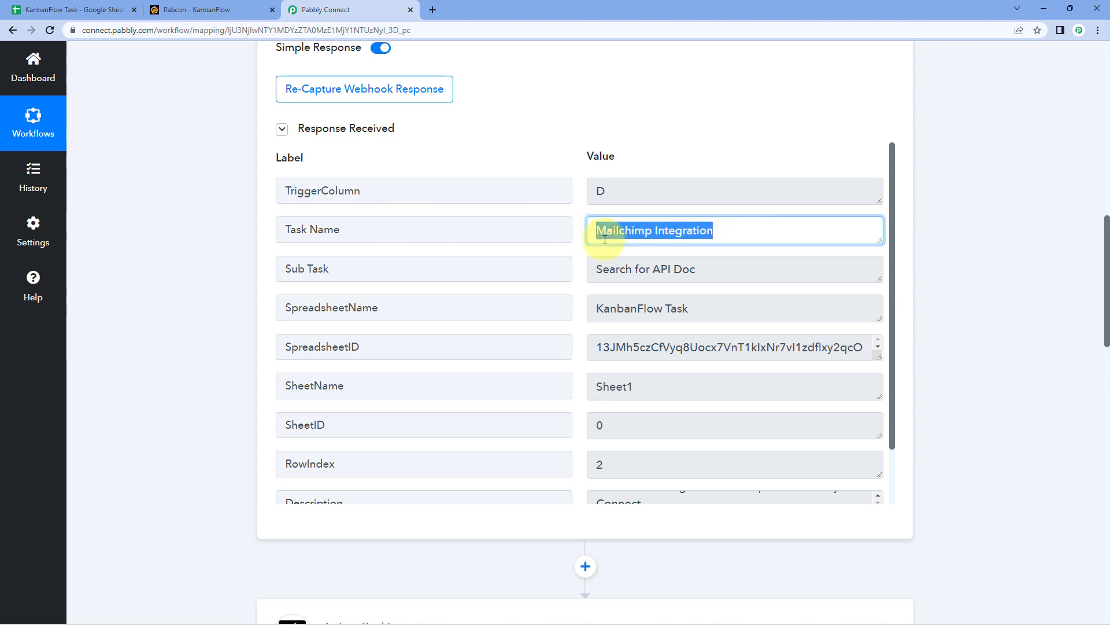
scroll(219, 251, down, 5)
scroll(218, 251, down, 10)
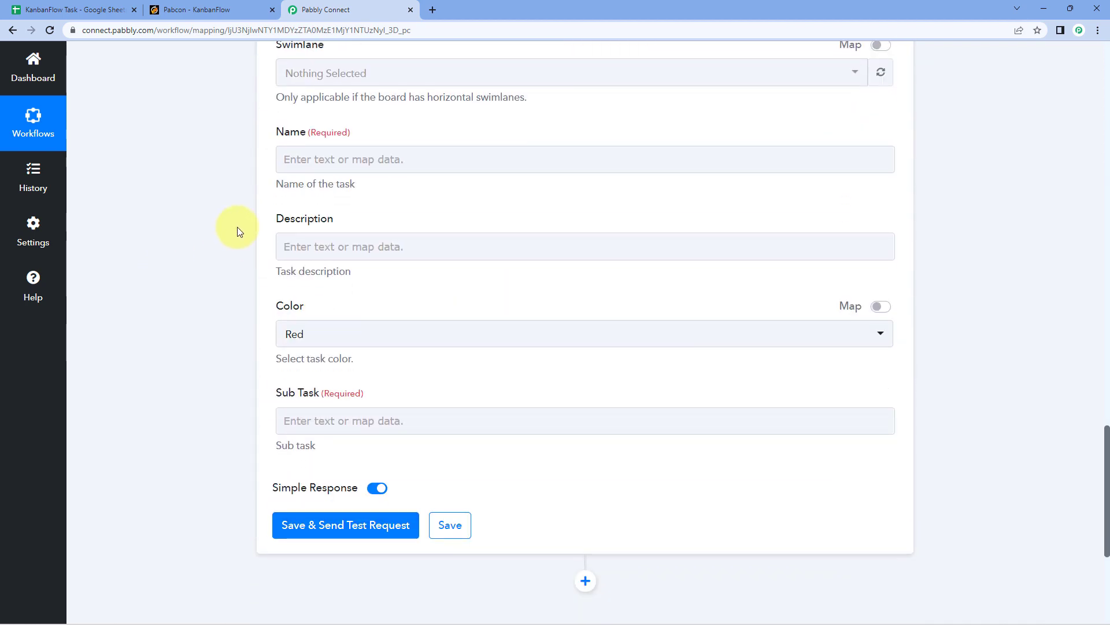
- Map the task's Name field to the Task Name value from the Google Sheets trigger step
click(330, 166)
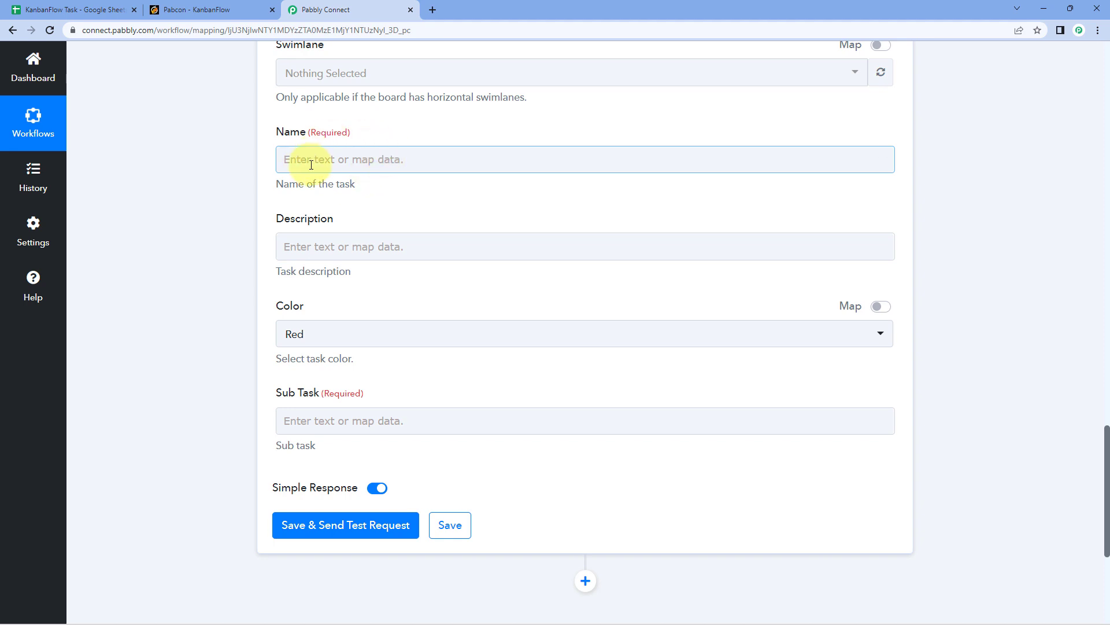
click(311, 165)
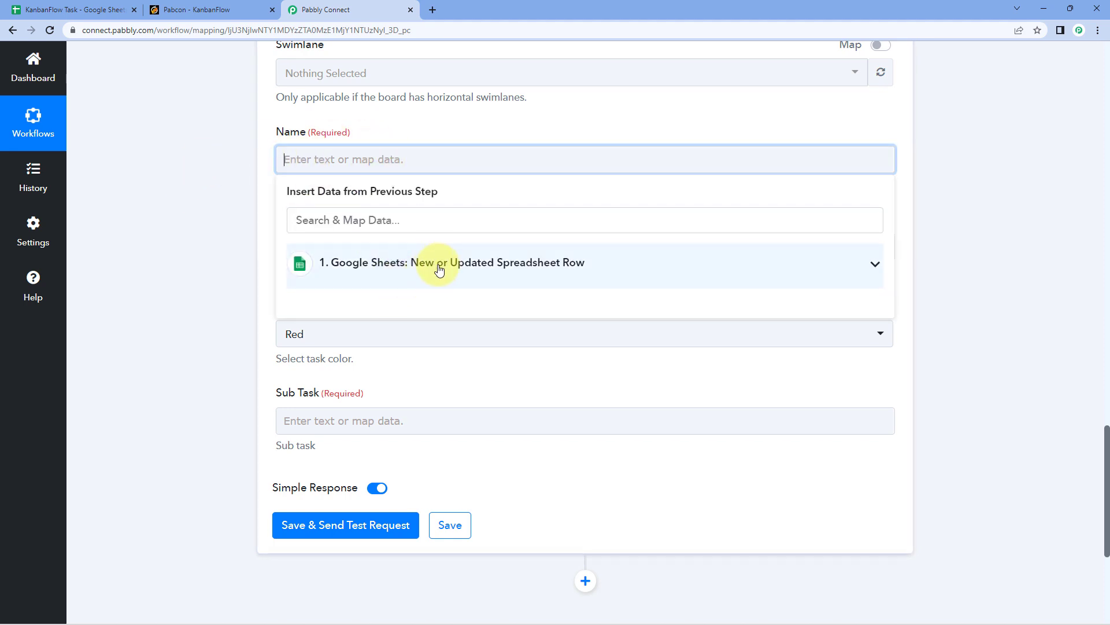
click(439, 270)
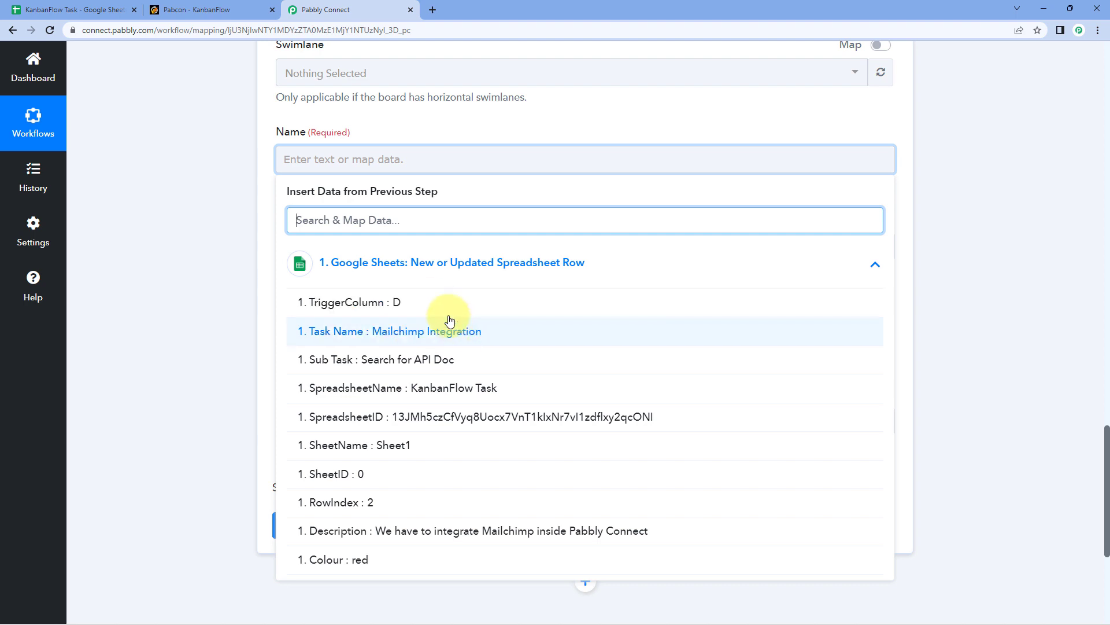
click(361, 337)
click(220, 243)
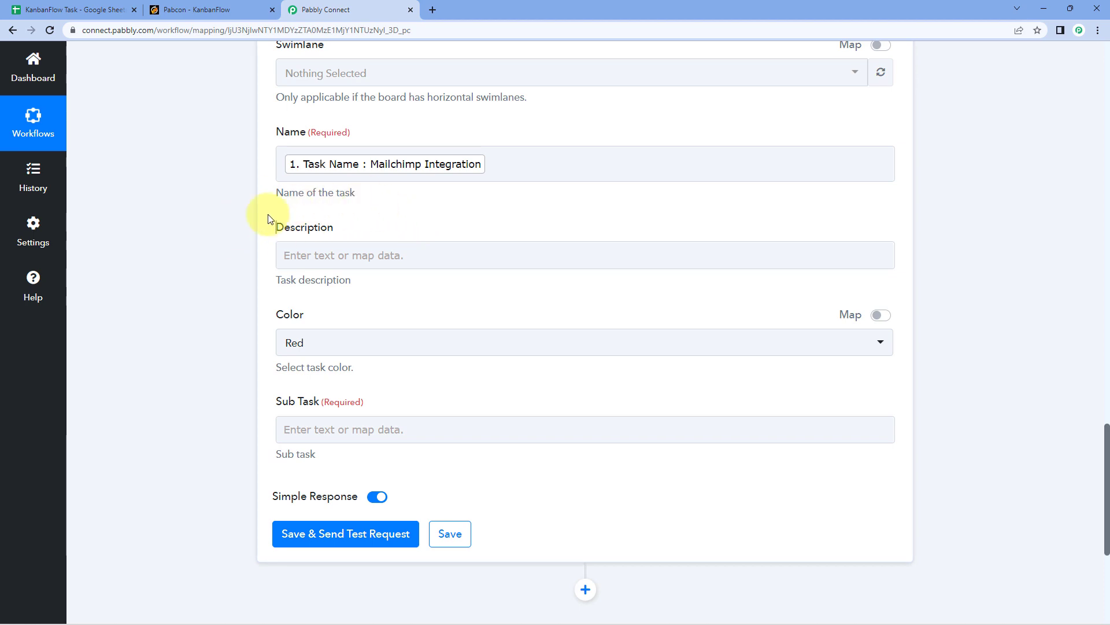
- Examine the full Description text in the Google Sheets trigger's received response, enlarging its value box
scroll(623, 220, up, 8)
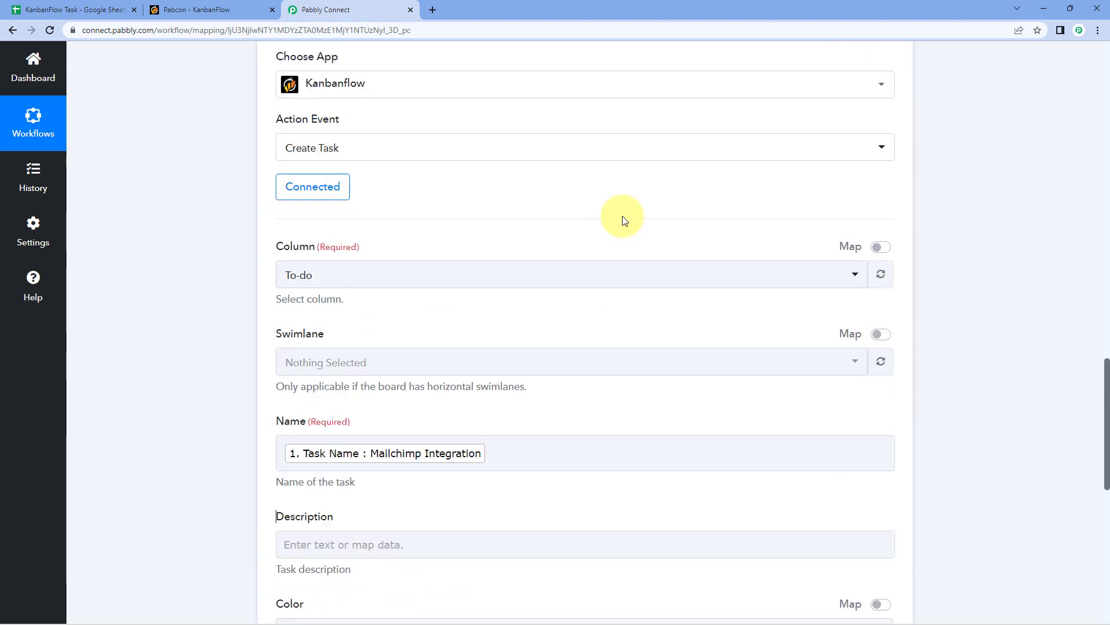
scroll(623, 220, up, 5)
scroll(602, 218, down, 1)
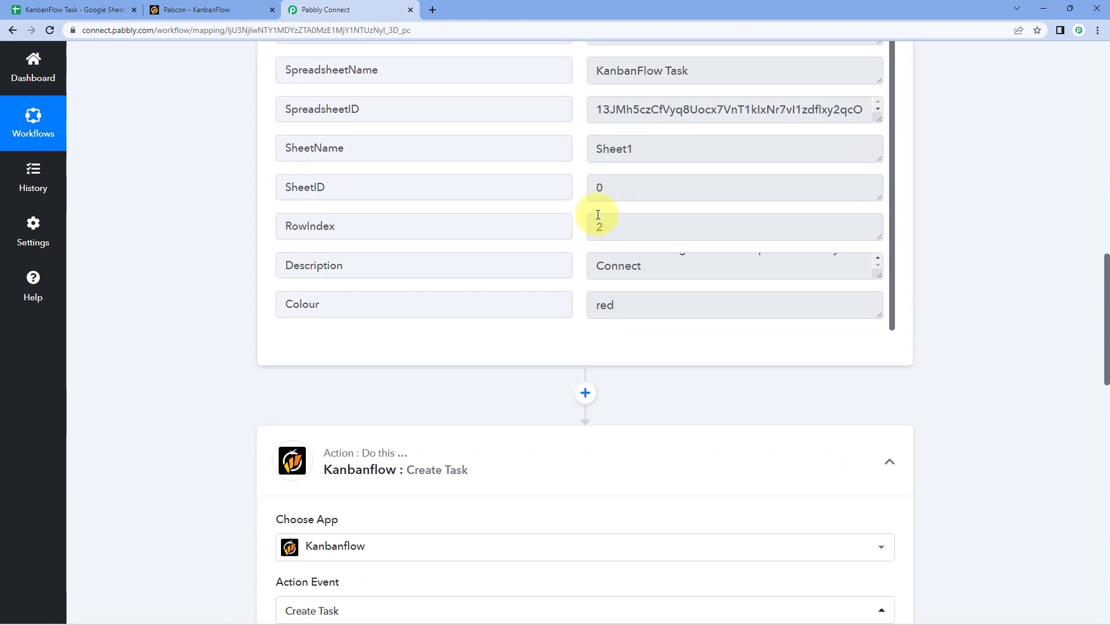
click(686, 260)
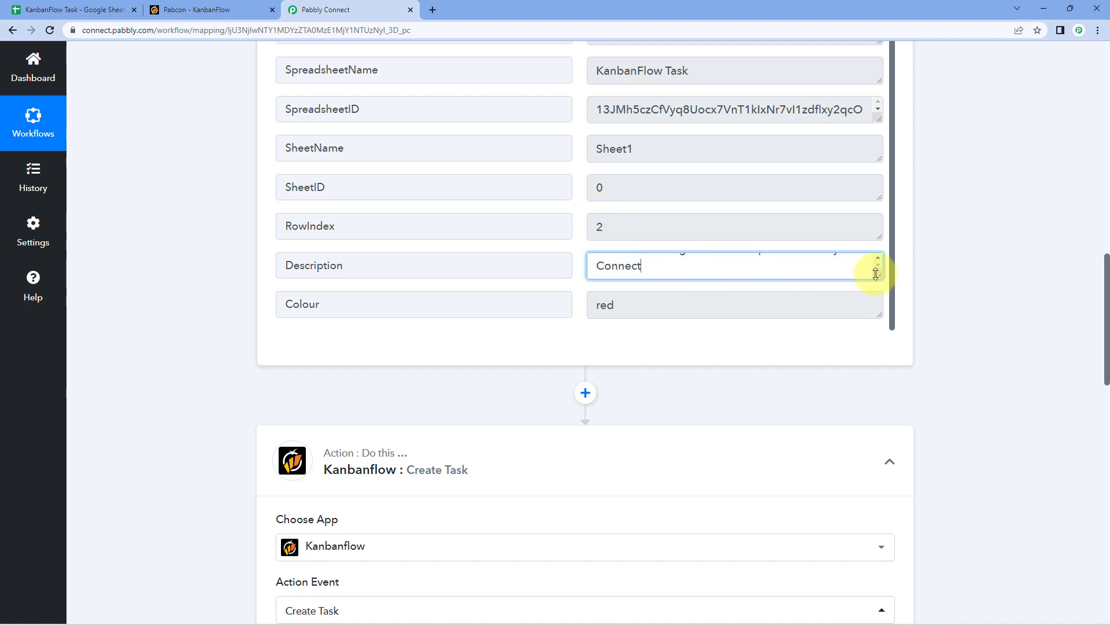
drag(875, 273, 867, 315)
drag(704, 293, 546, 253)
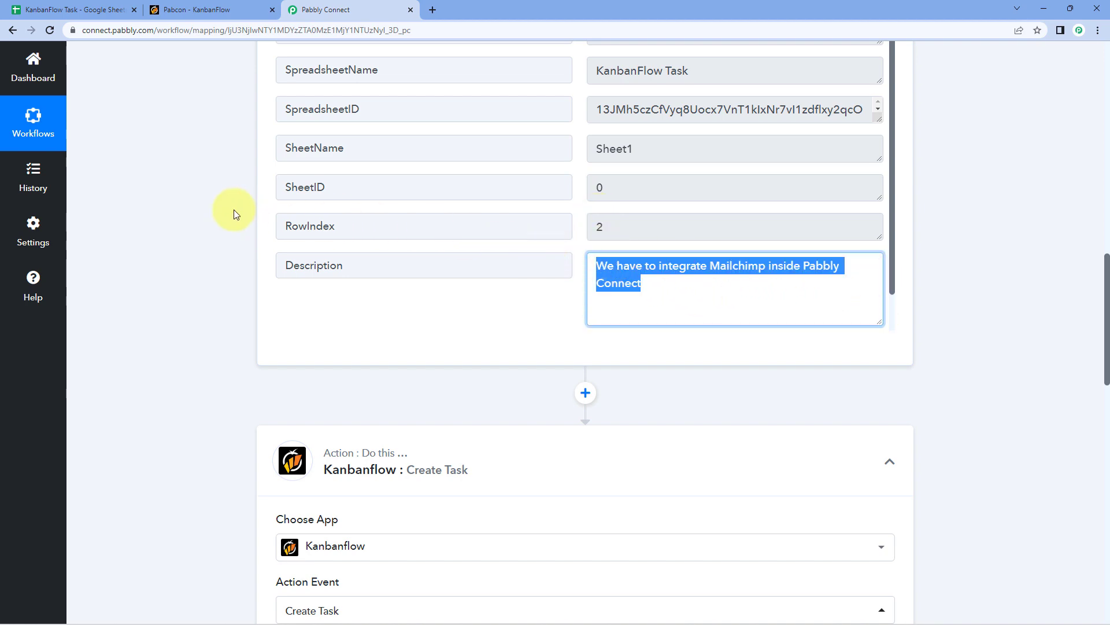
- Map the task's Description field to the Description value from the Google Sheets trigger step
scroll(216, 207, down, 10)
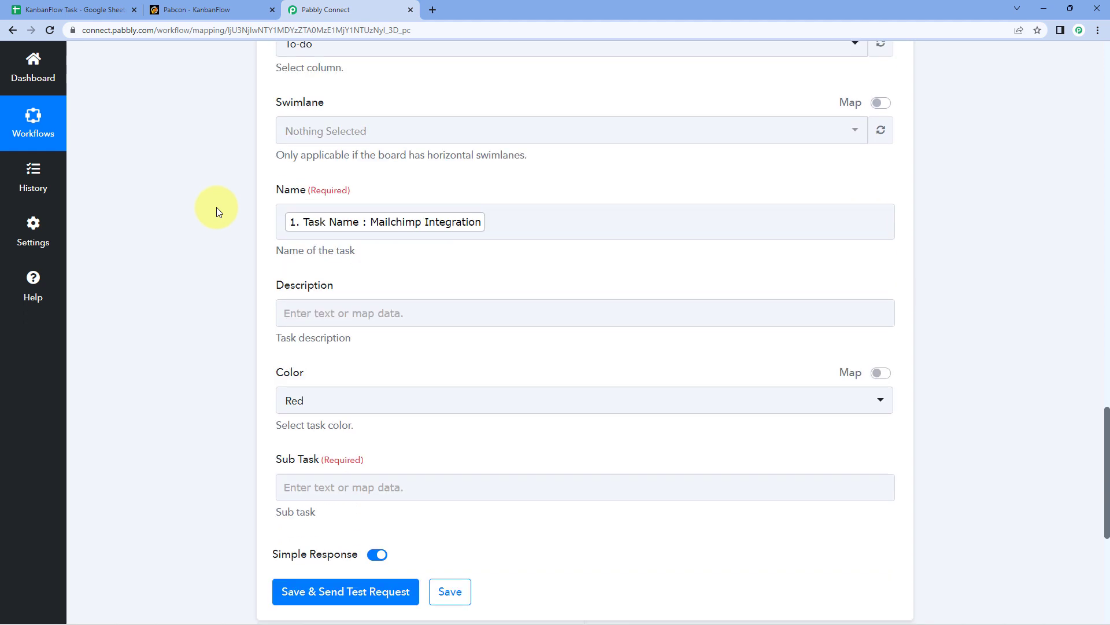
scroll(216, 207, down, 2)
click(317, 191)
scroll(220, 197, down, 1)
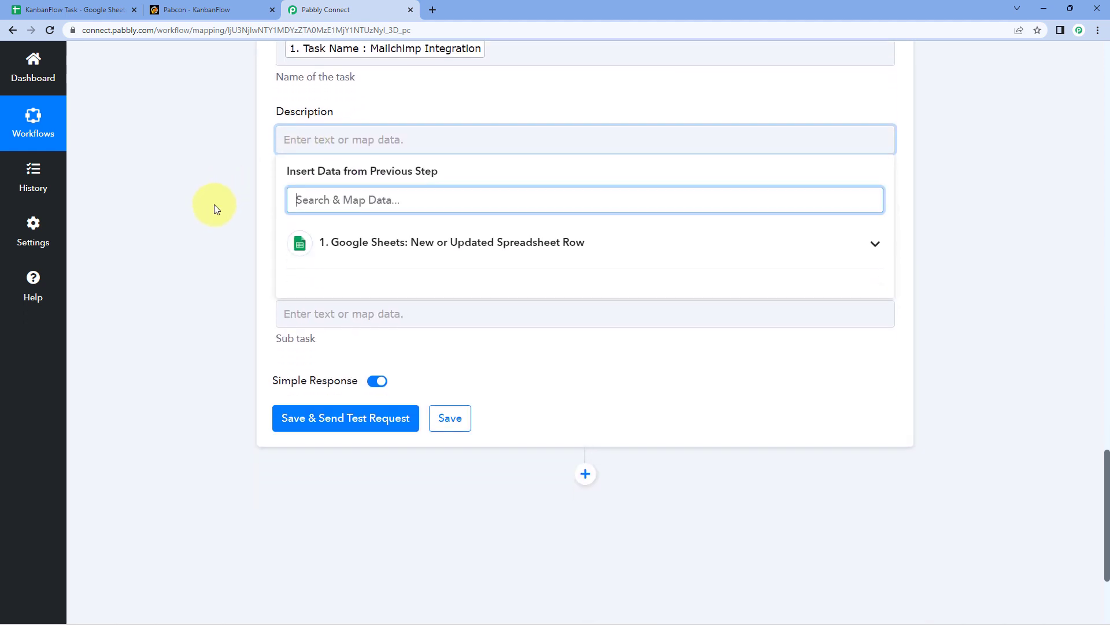
click(389, 249)
scroll(428, 370, down, 3)
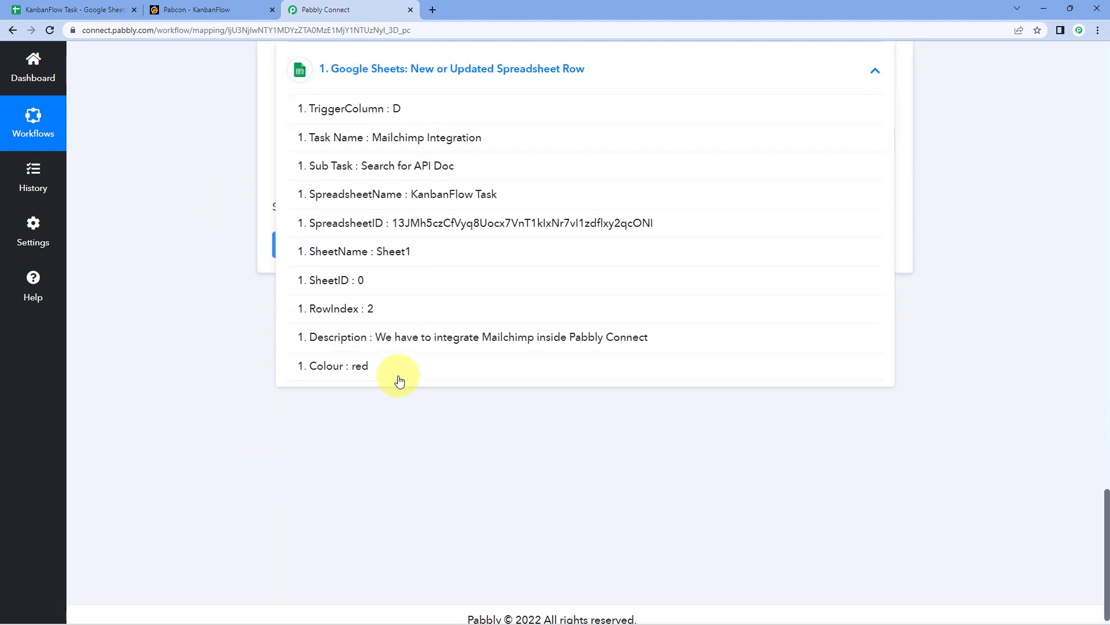
click(404, 340)
scroll(207, 279, up, 3)
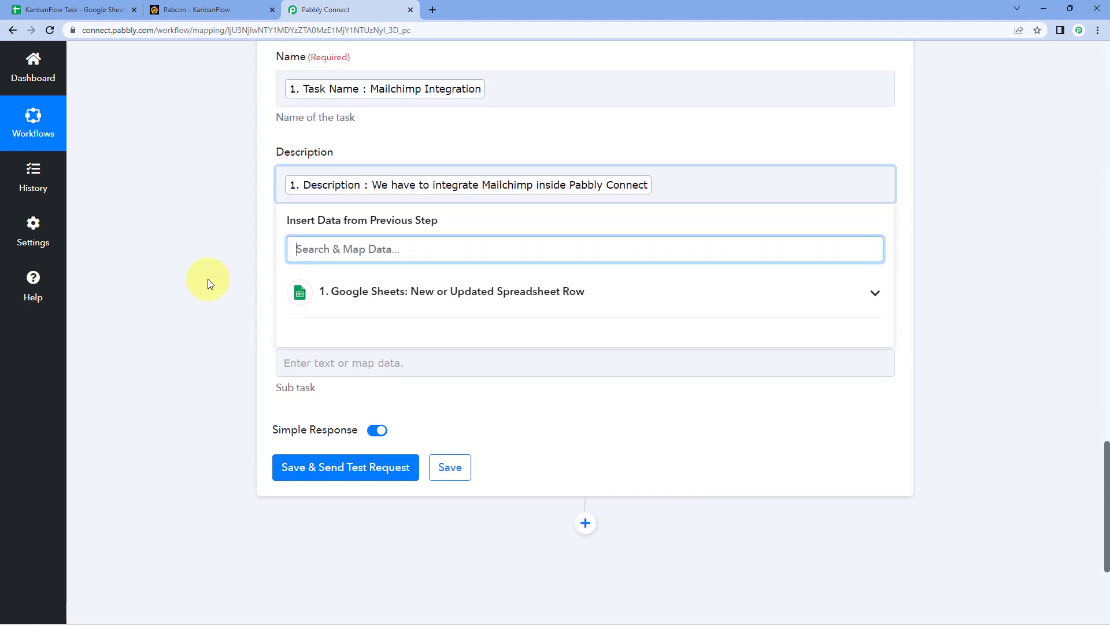
click(207, 279)
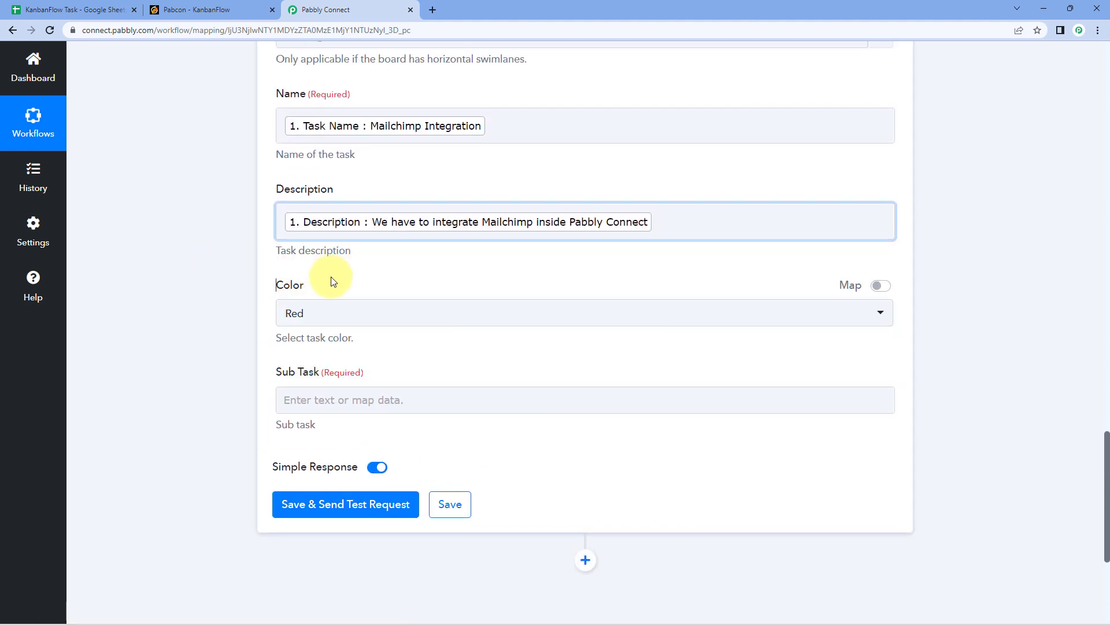
- Enable mapping for the task's Color and replace its fixed value with the Colour value from the Google Sheets step
click(345, 314)
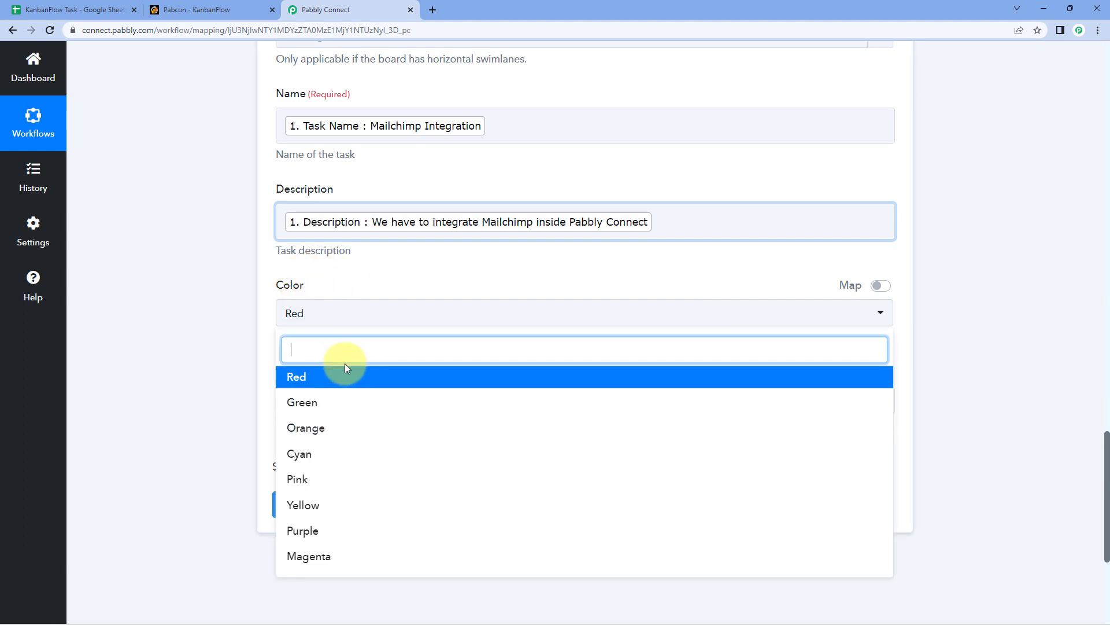
click(529, 308)
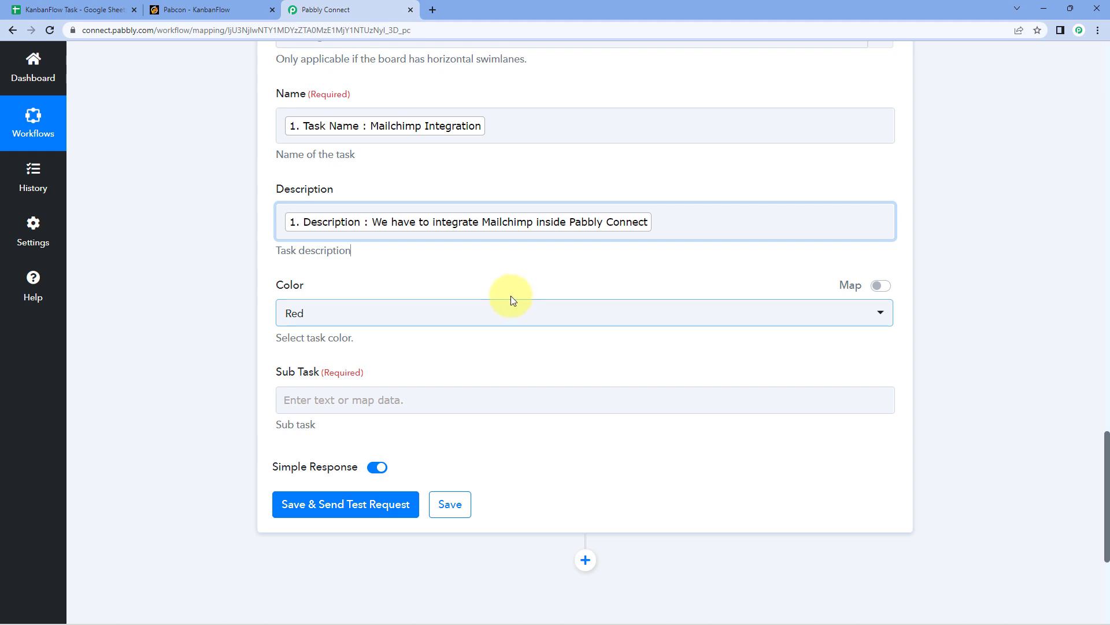
click(876, 288)
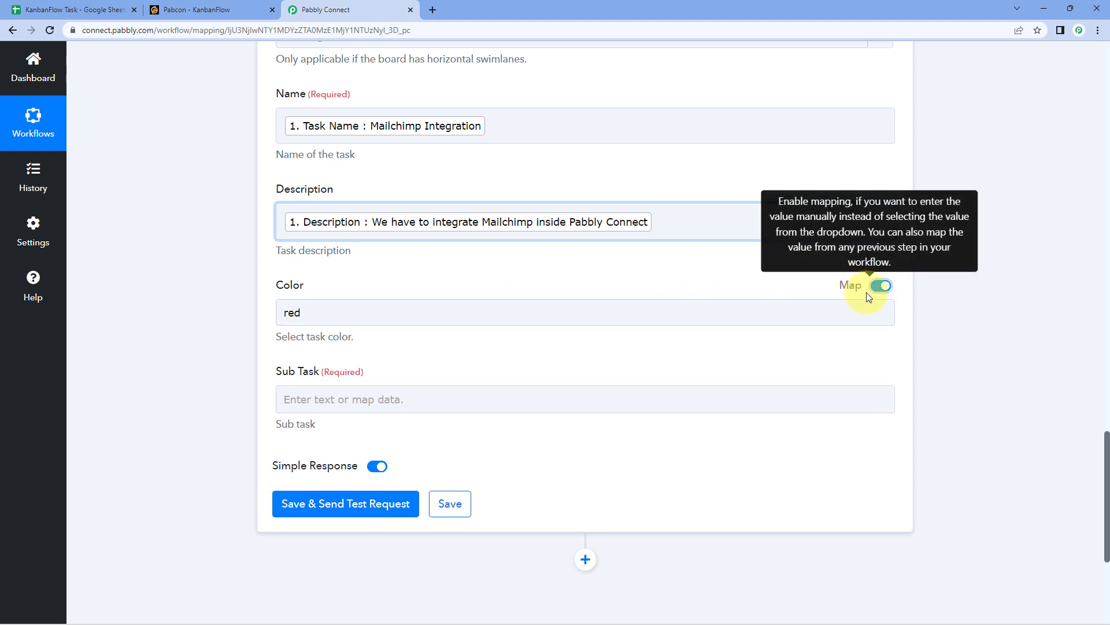
click(524, 316)
click(374, 314)
key(ctrl+a)
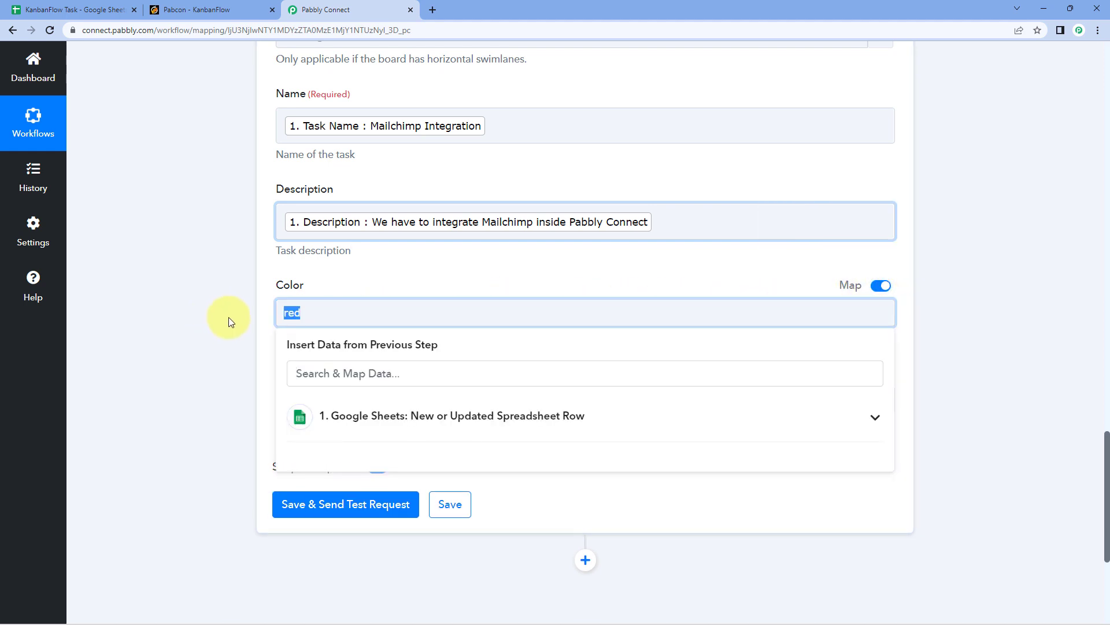
key(BackSpace)
click(387, 425)
scroll(191, 380, down, 2)
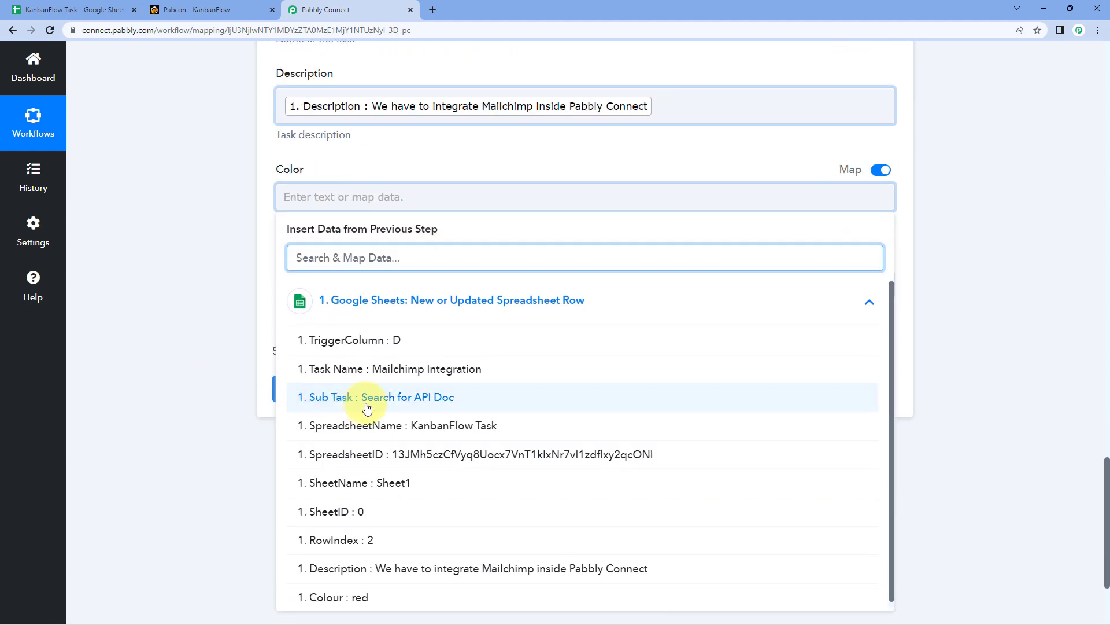
click(373, 592)
click(208, 339)
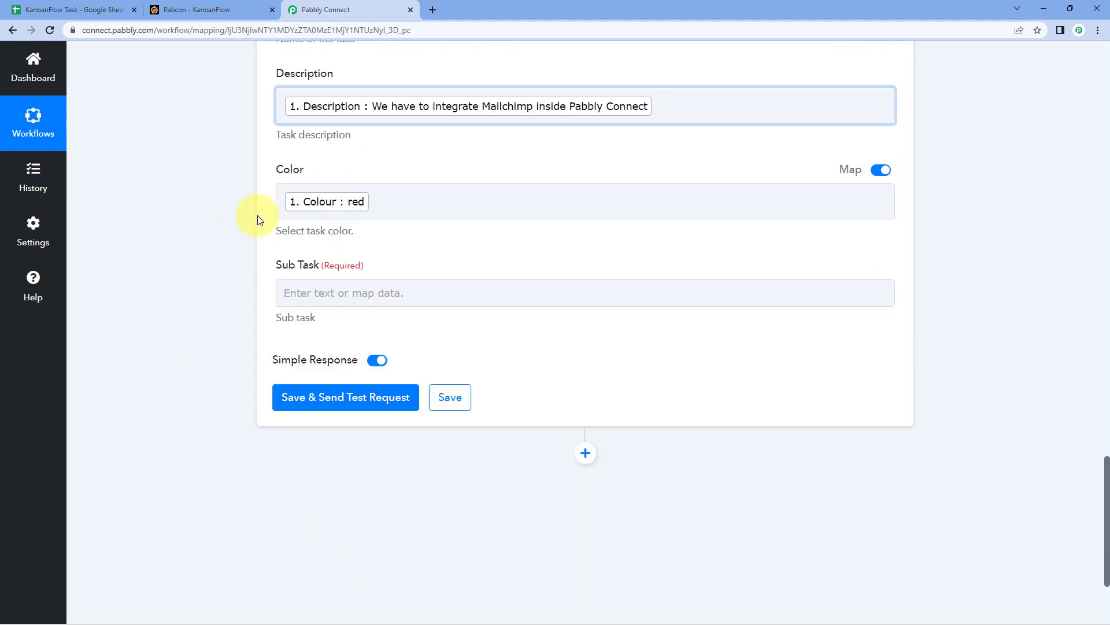
- Map the Sub Task field to the Sub Task value from the Google Sheets trigger step
click(362, 293)
scroll(301, 312, down, 1)
click(356, 337)
scroll(223, 318, down, 2)
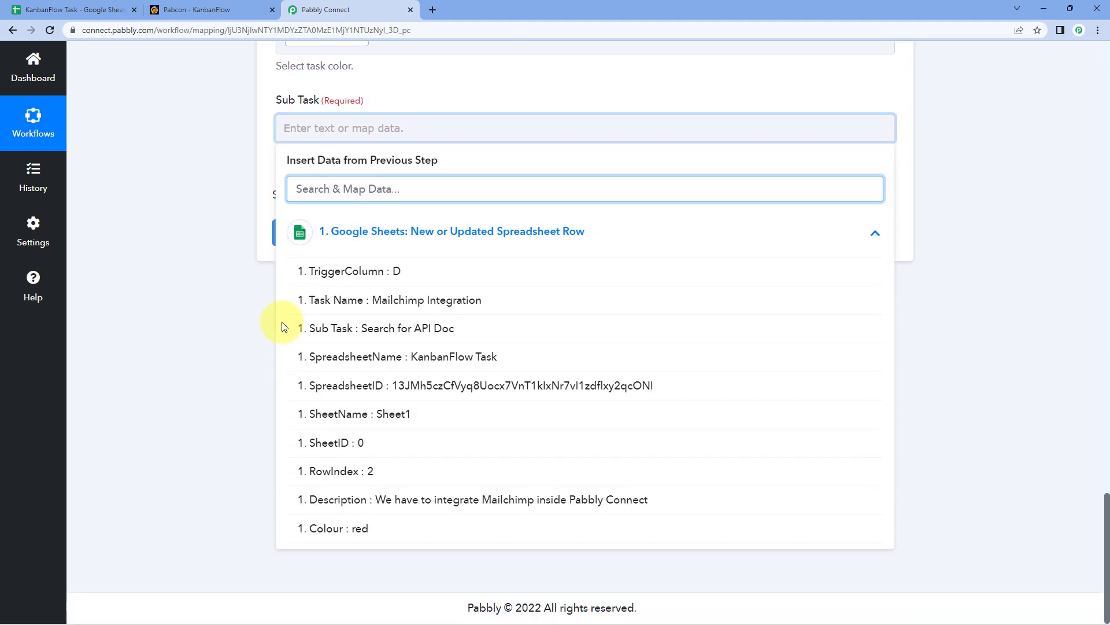
click(368, 333)
click(213, 133)
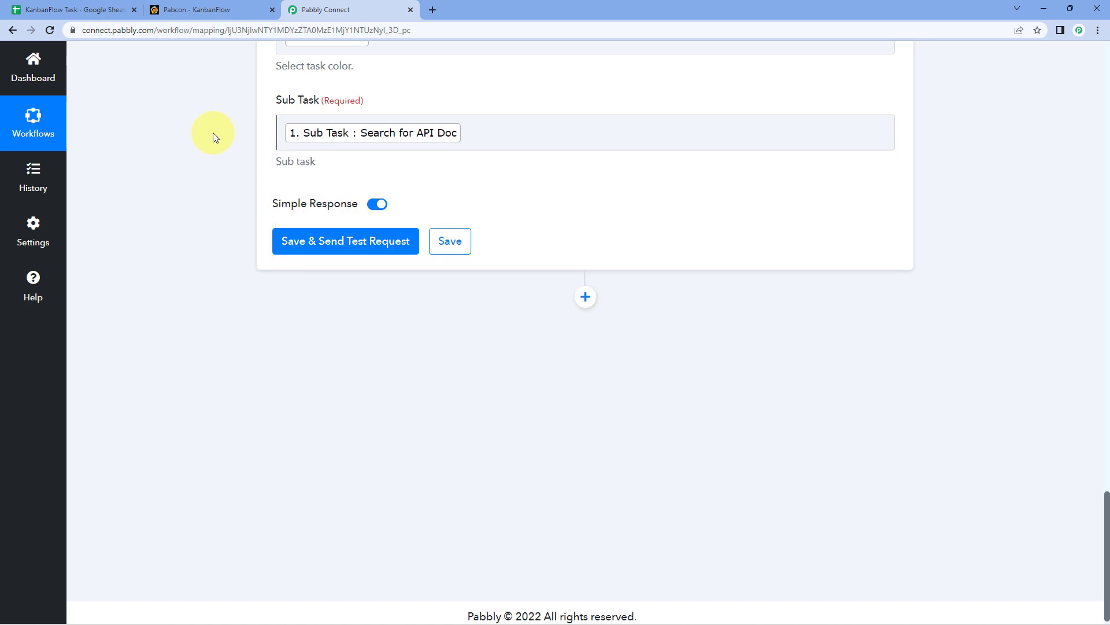
- Review the mapped Create Task fields, then save the action and send a test request
scroll(230, 165, up, 7)
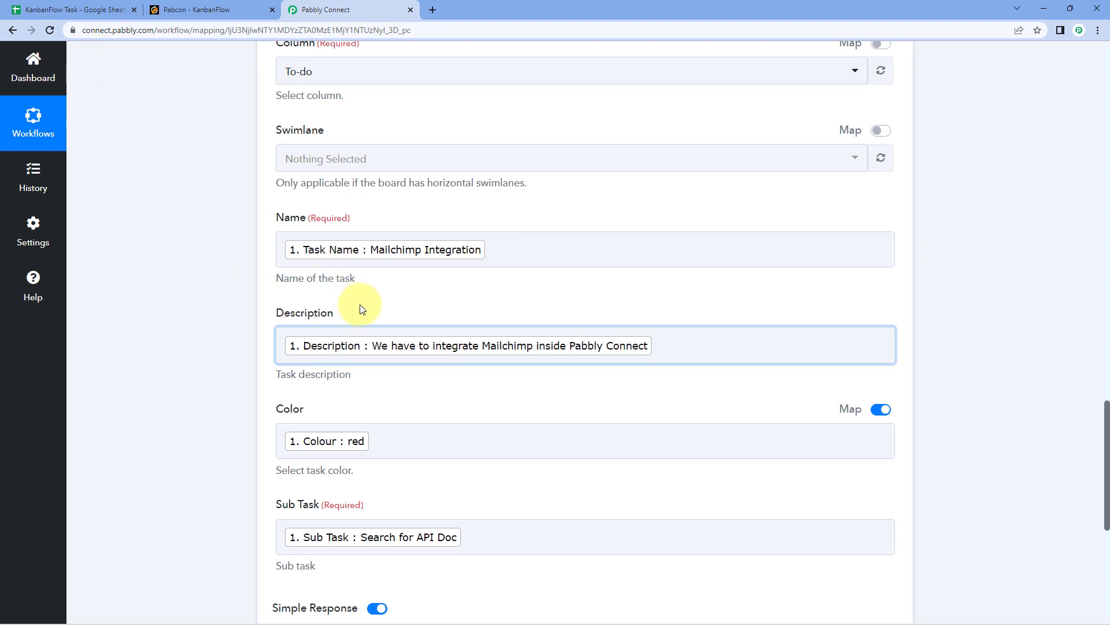
scroll(354, 292, down, 5)
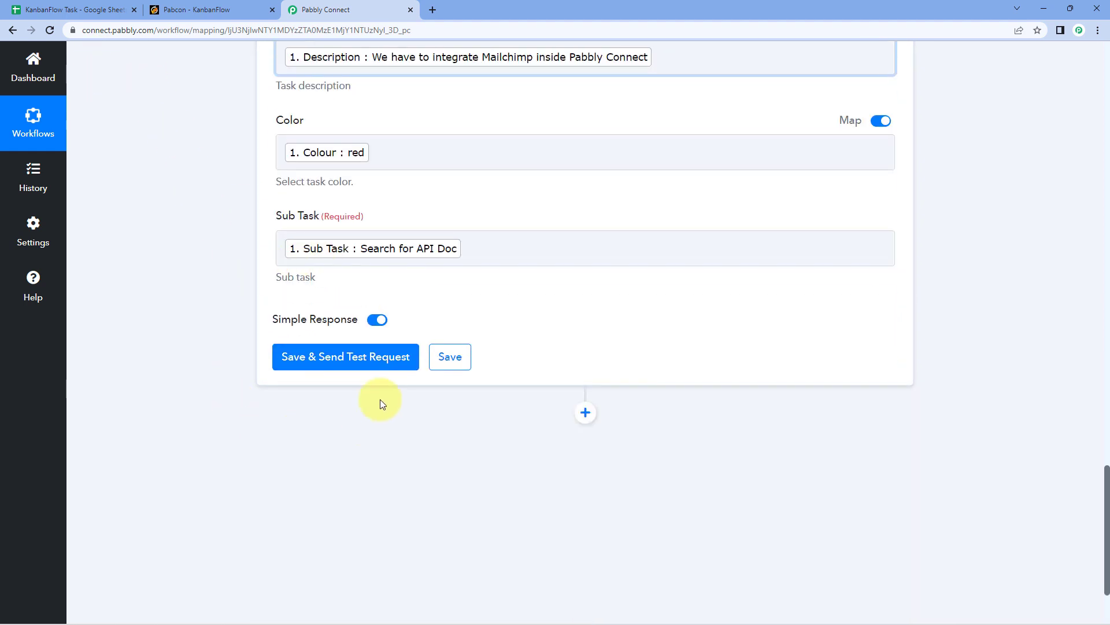
click(350, 366)
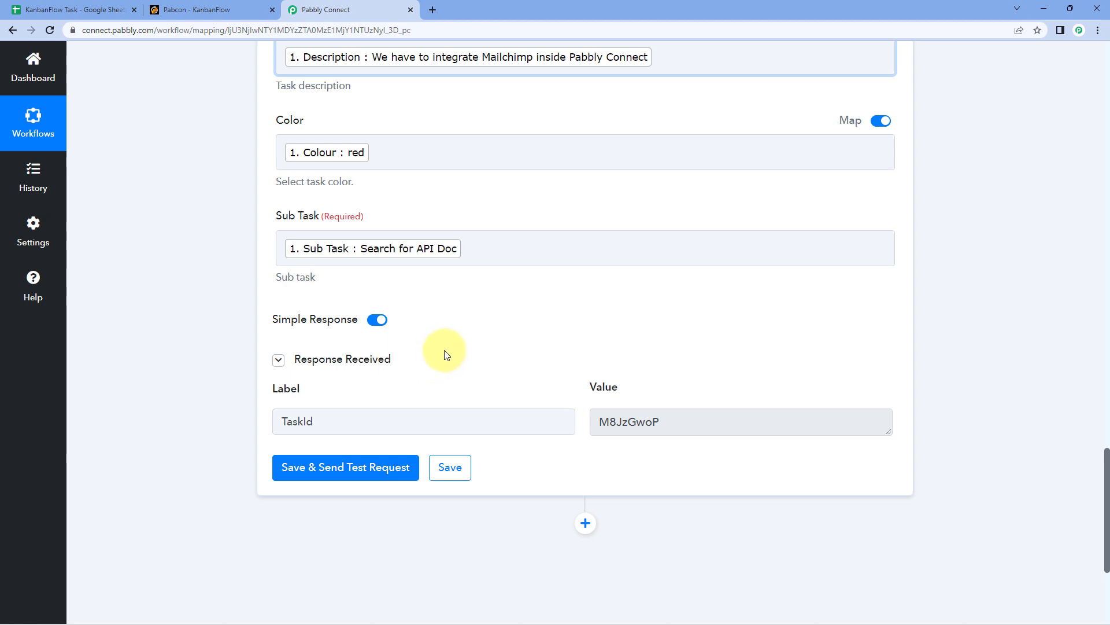
scroll(446, 352, up, 4)
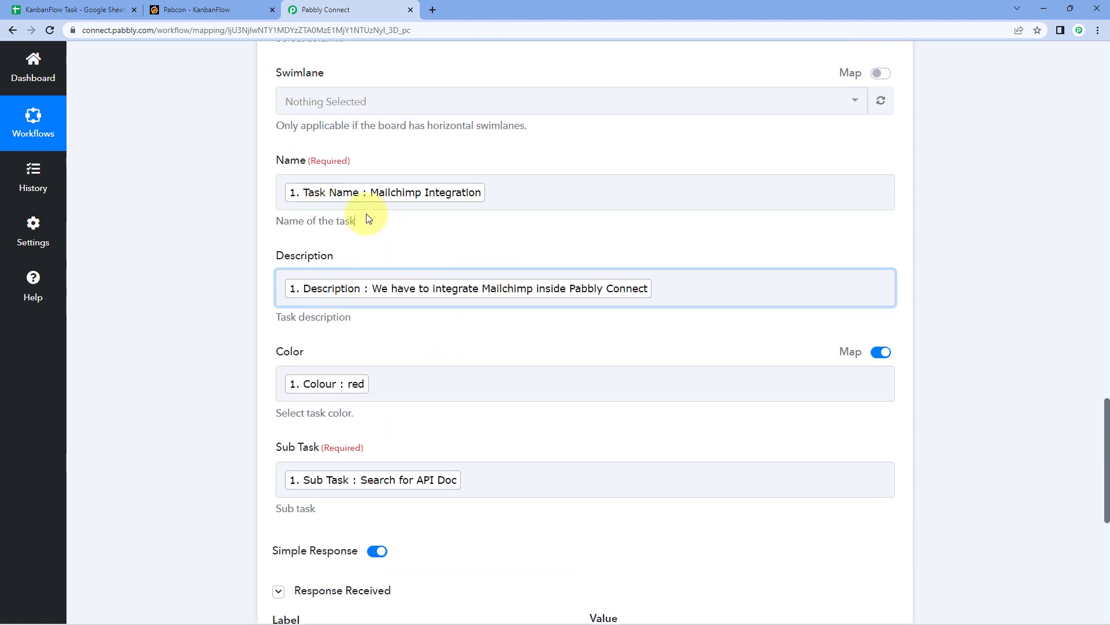
- Compare the spreadsheet's task row A2:D2 and its task name with the card in the KanbanFlow board's To-do column
click(72, 9)
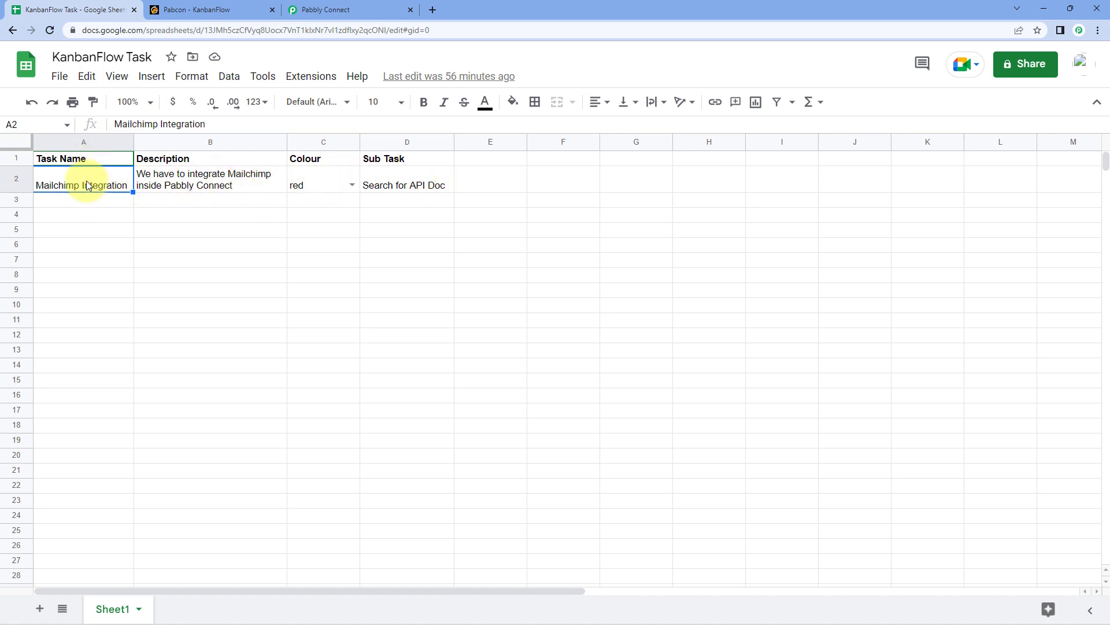
drag(87, 183, 388, 184)
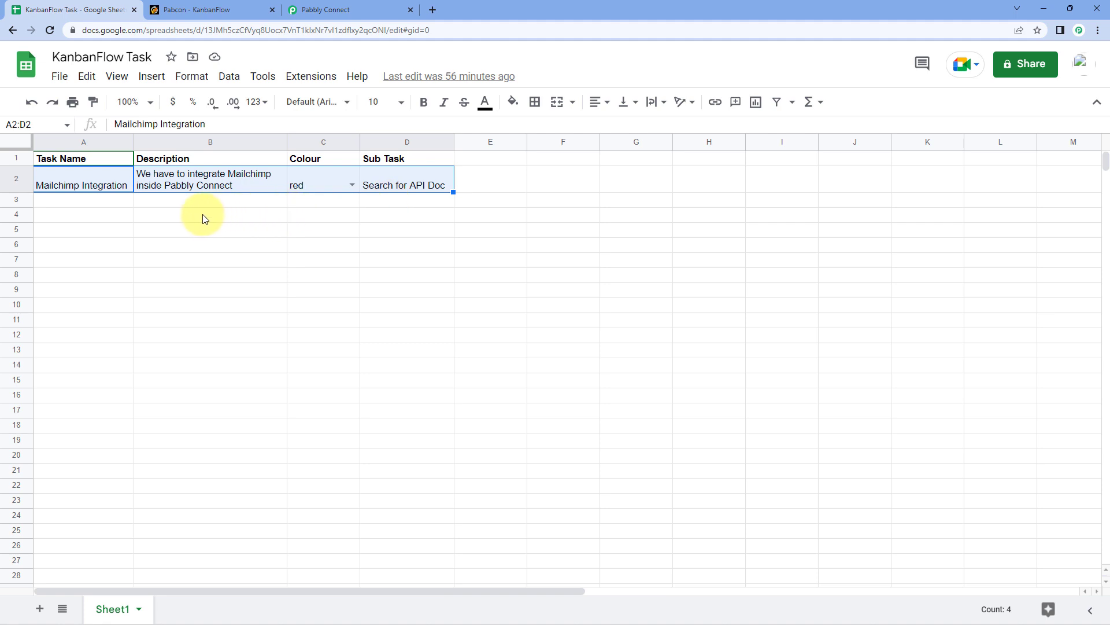
click(118, 200)
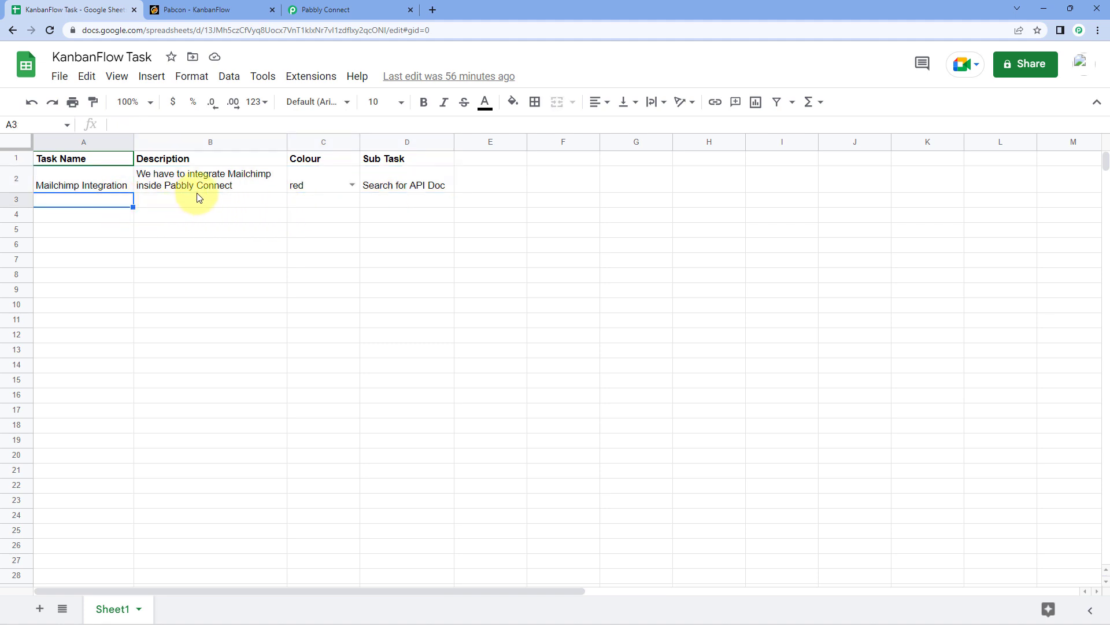
click(223, 6)
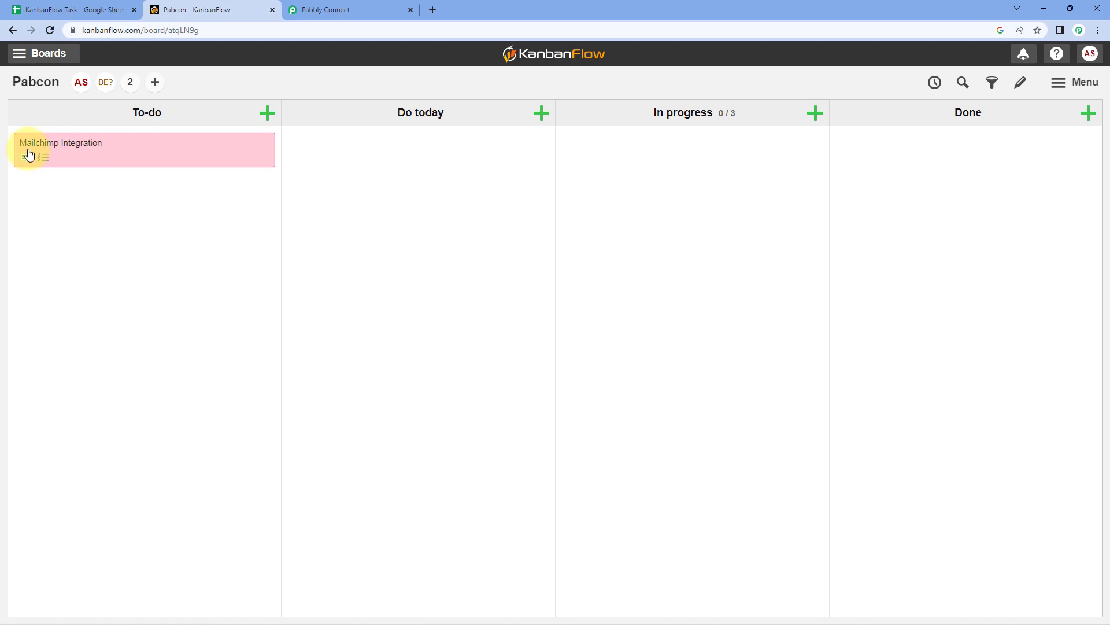
click(58, 9)
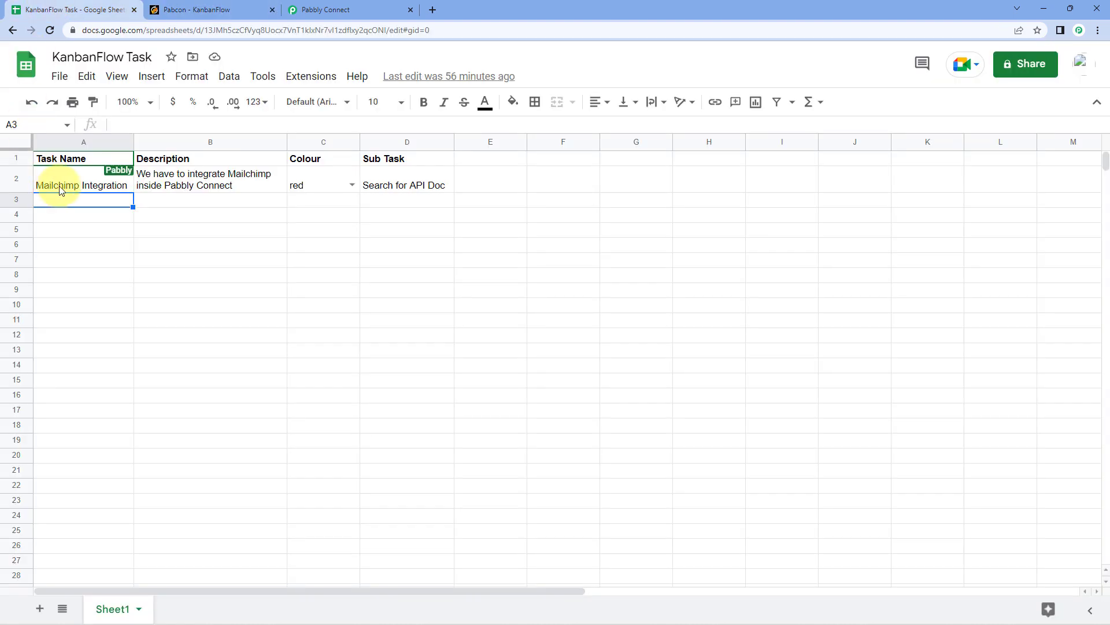
click(71, 178)
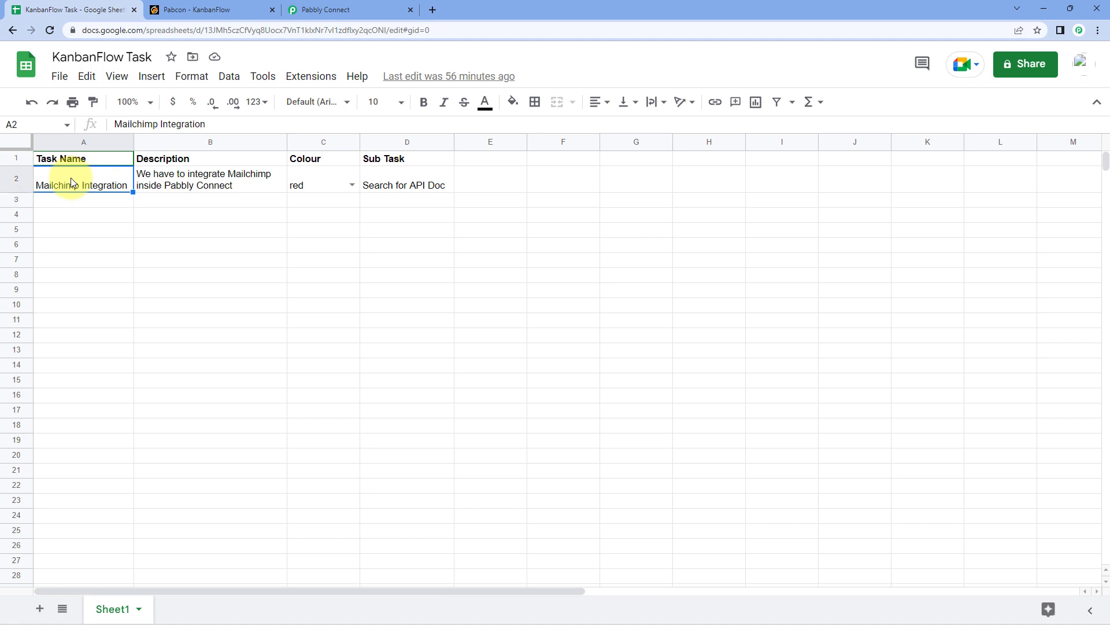
click(224, 6)
- Open the Mailchimp Integration card in KanbanFlow and check its color against the spreadsheet, then examine its description
click(148, 156)
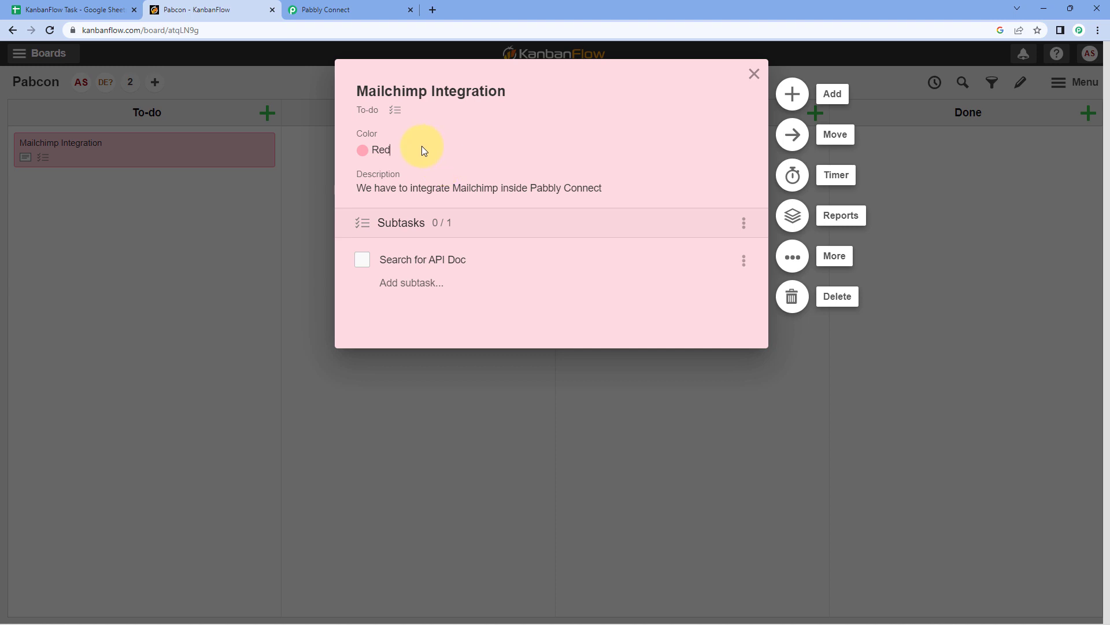
drag(422, 148, 366, 153)
click(106, 10)
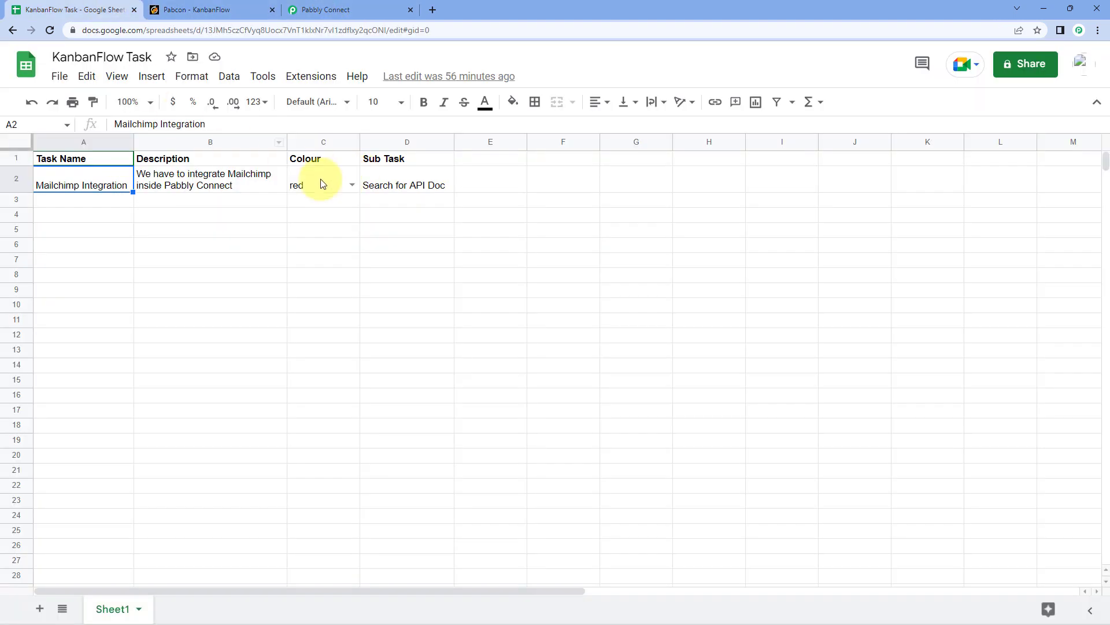
click(225, 14)
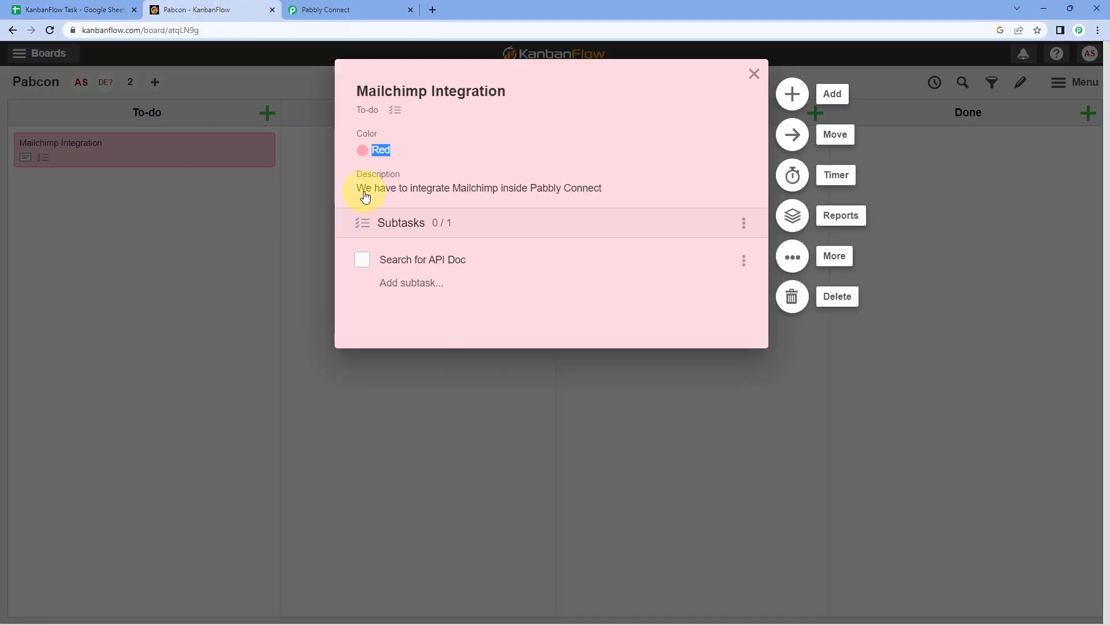
drag(364, 196, 627, 191)
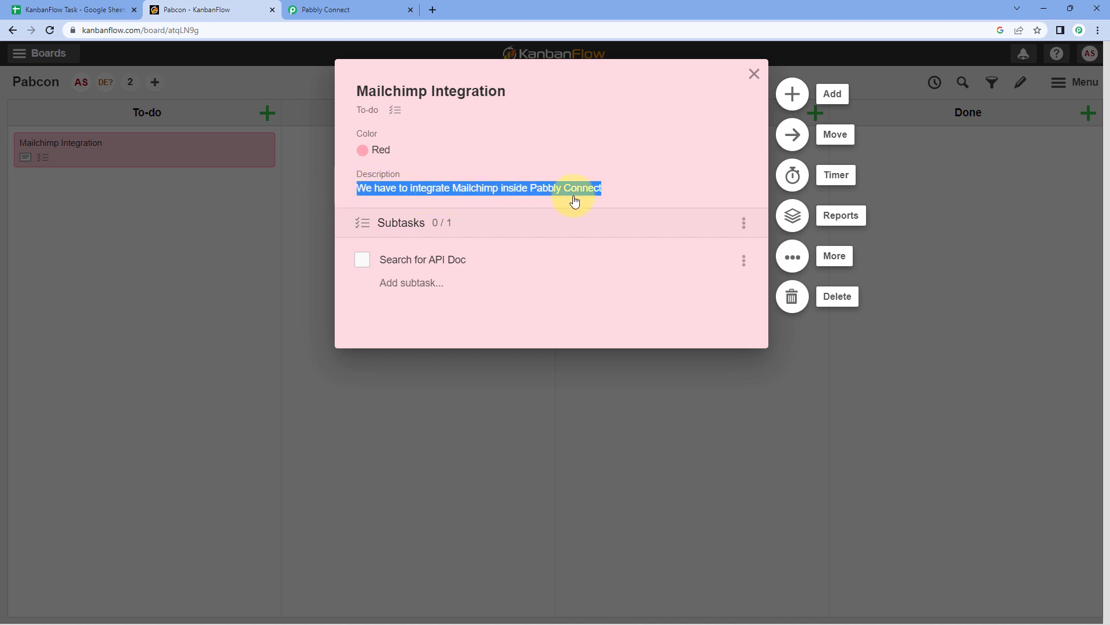
- Compare the description in cell B2 with the Mailchimp Integration card, check its subtask, and close the card
click(74, 9)
click(212, 184)
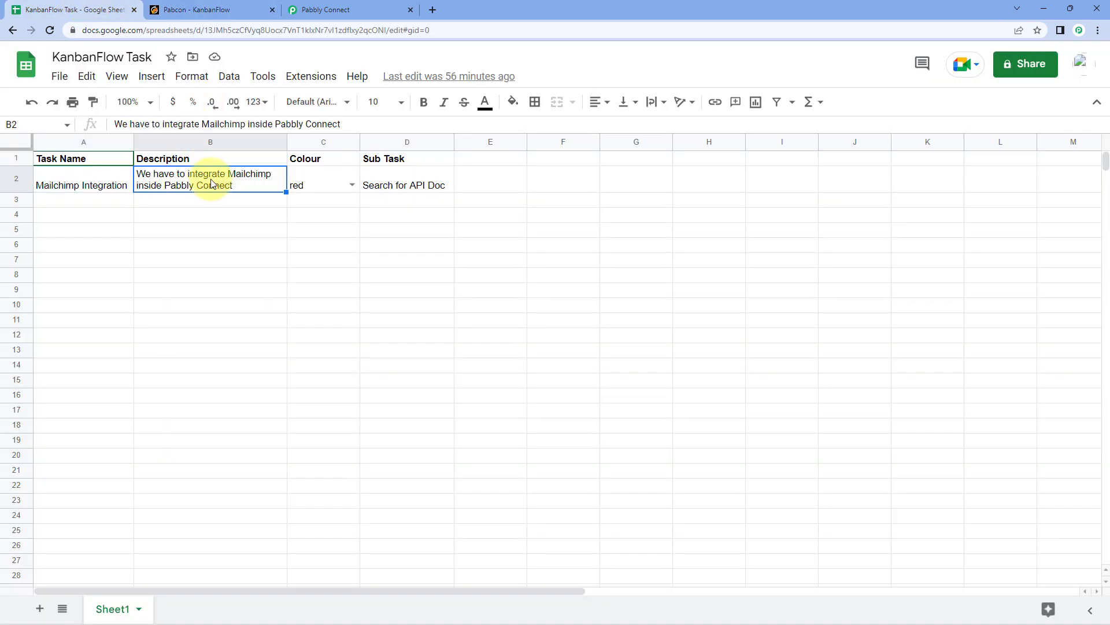
click(209, 9)
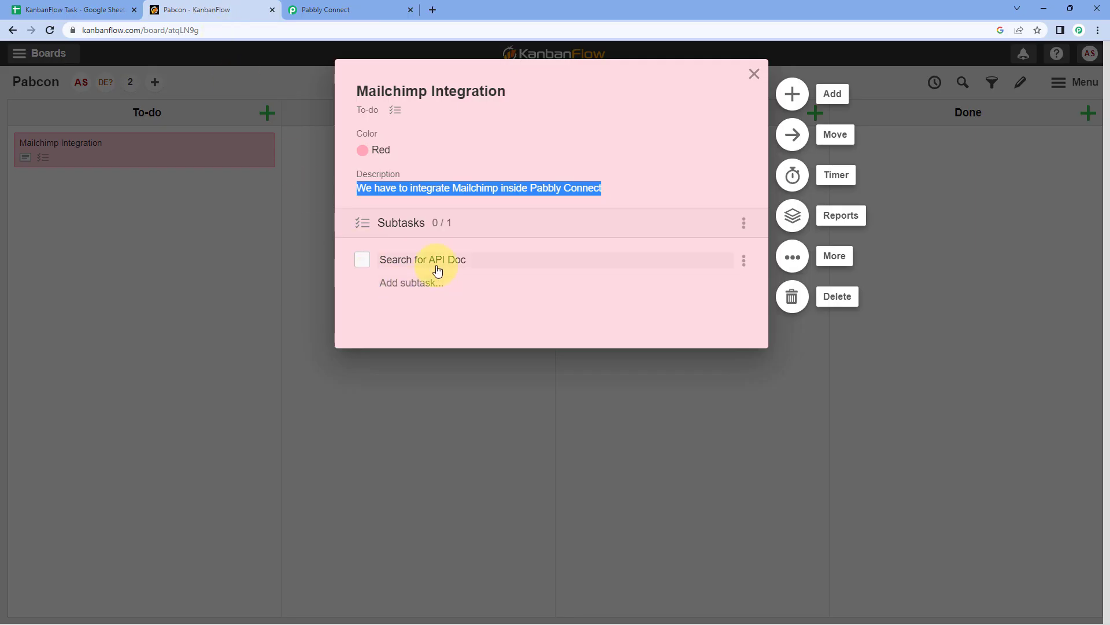
click(938, 192)
- Switch to Pabbly Connect and collapse the Kanbanflow action and Google Sheets trigger steps of the workflow
click(347, 9)
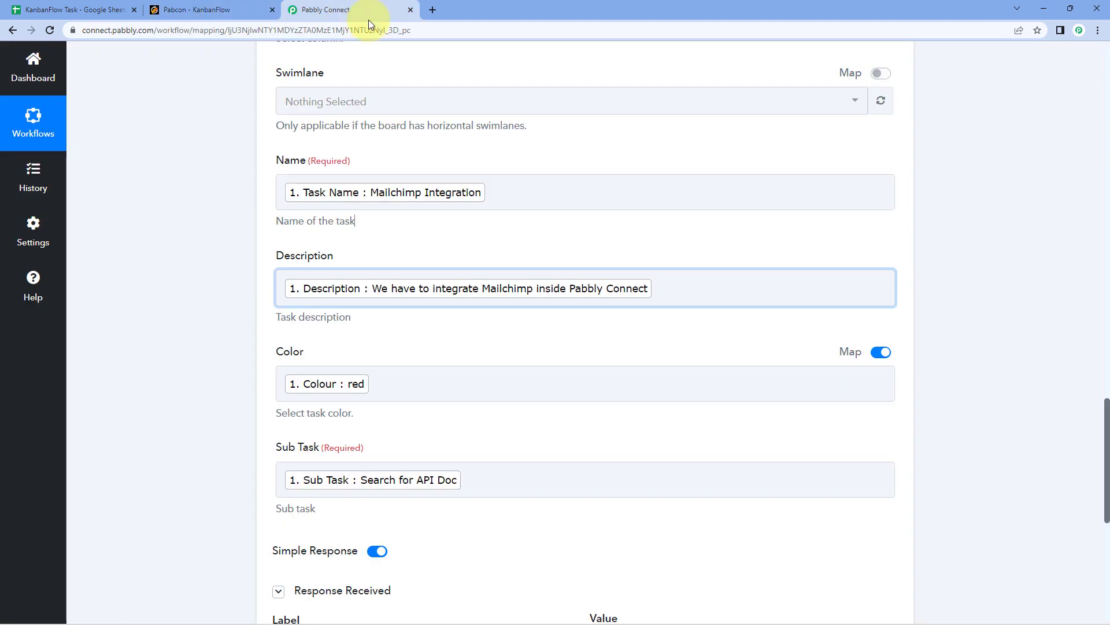
scroll(965, 303, up, 8)
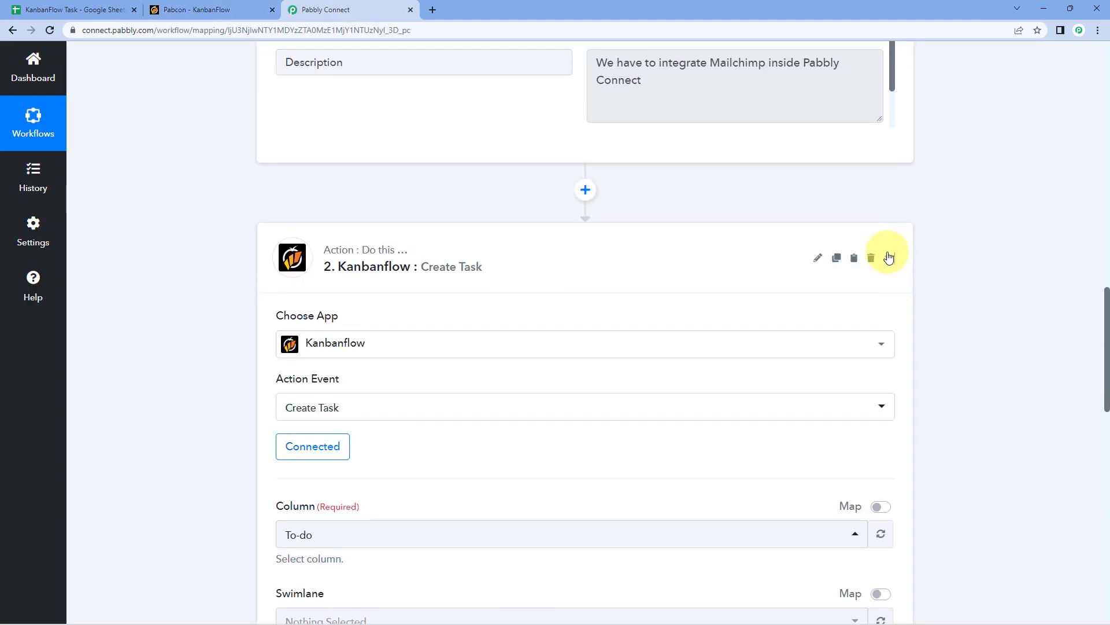
click(889, 256)
scroll(930, 259, up, 15)
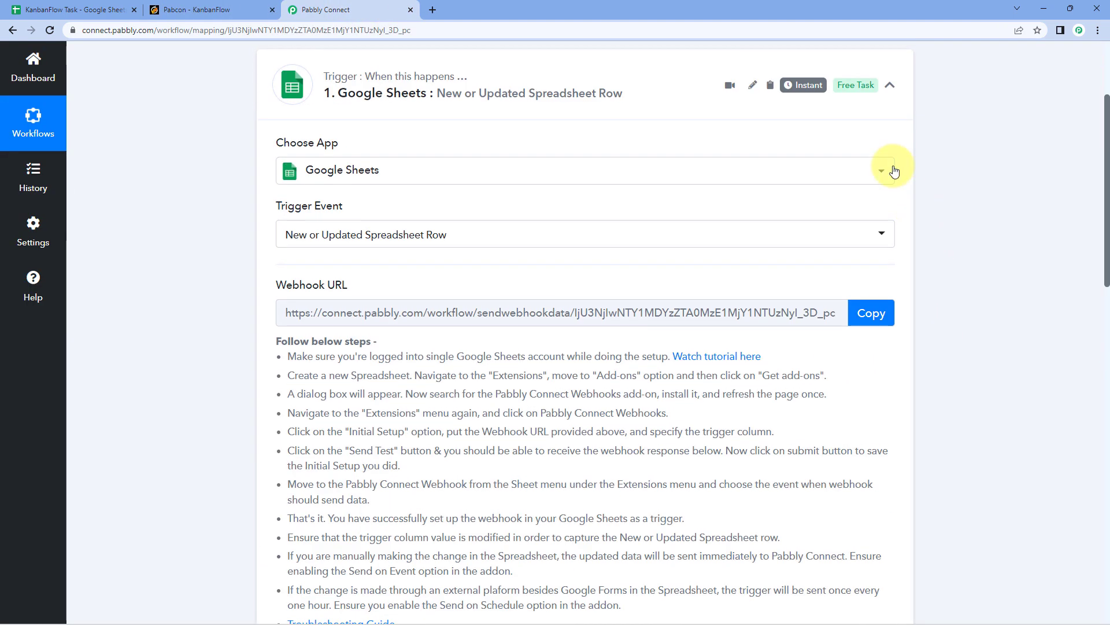
click(890, 86)
scroll(925, 179, up, 3)
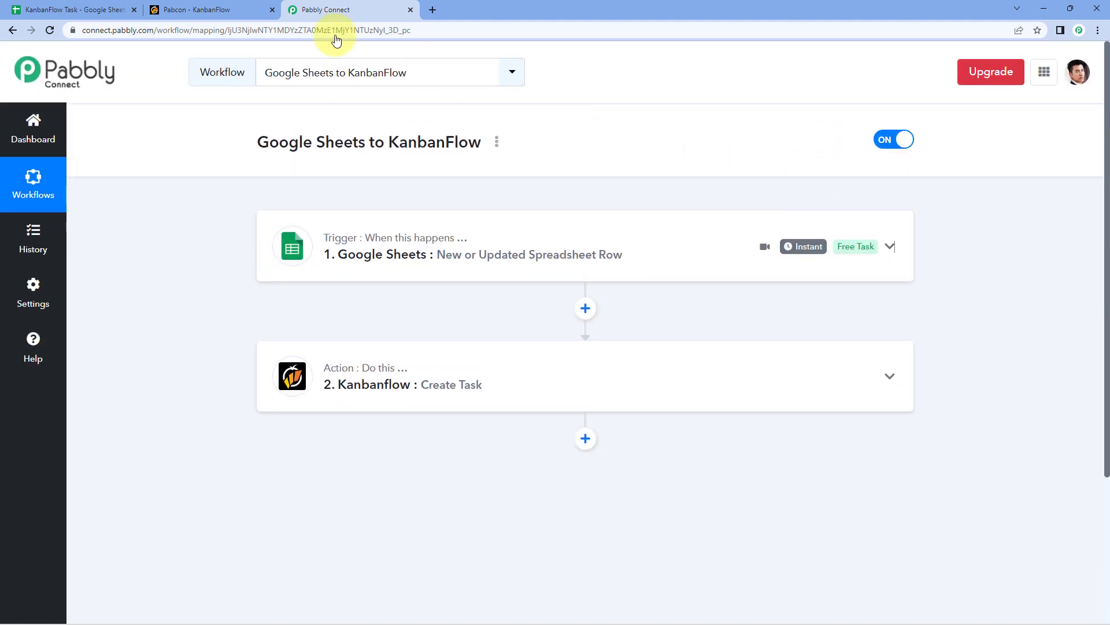
- After checking the KanbanFlow board, enter Reat-Time Test as the task name in cell A3 of the KanbanFlow Task spreadsheet
click(72, 10)
click(87, 200)
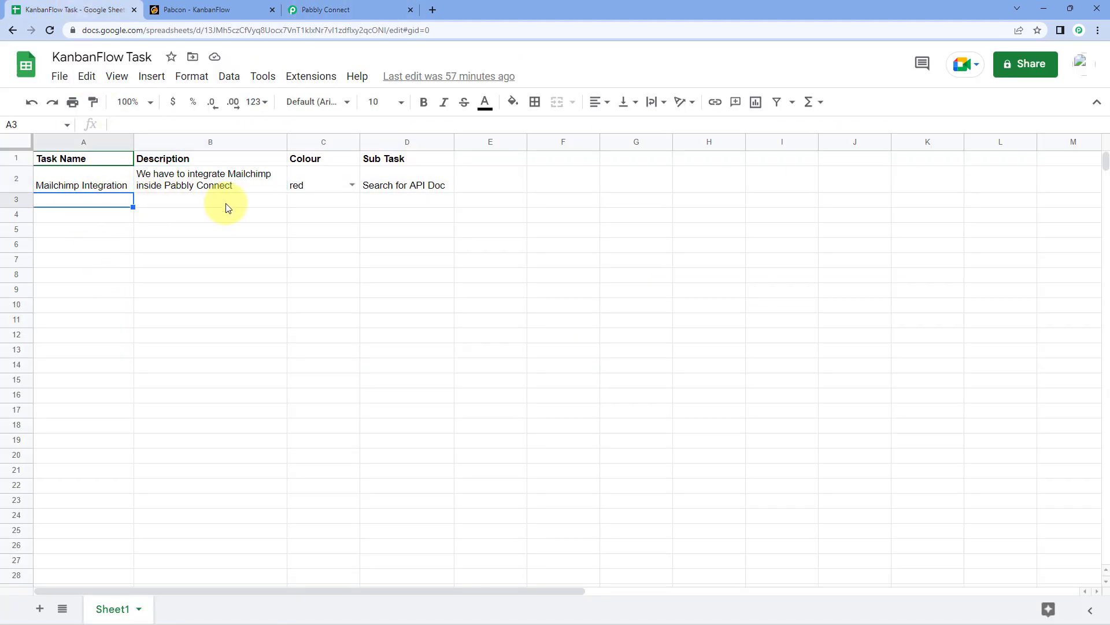
click(233, 5)
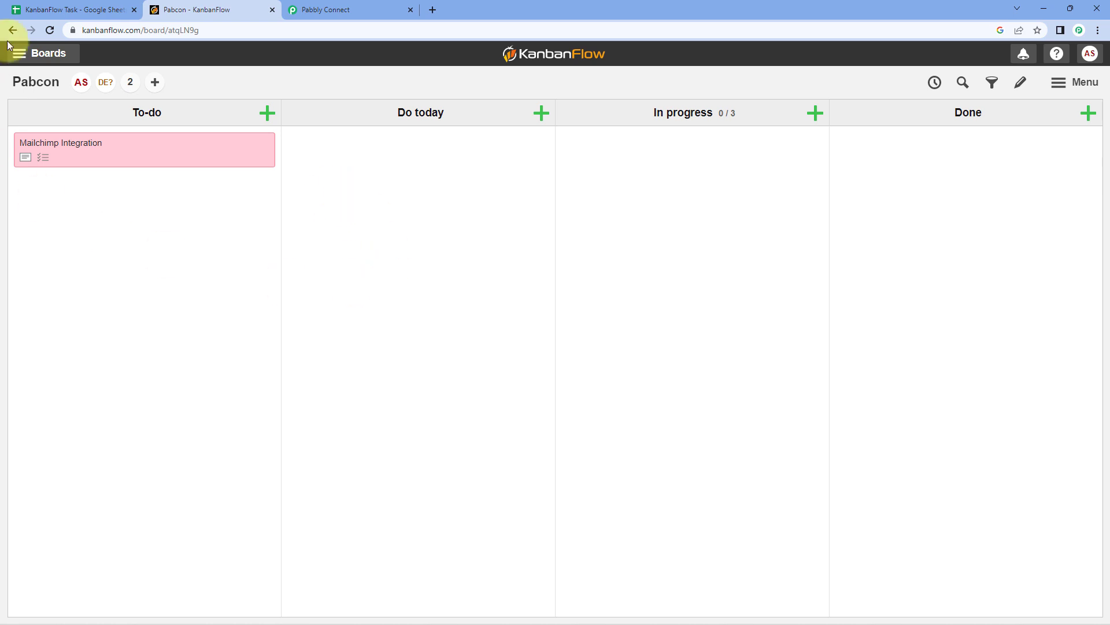
click(72, 8)
double_click(98, 203)
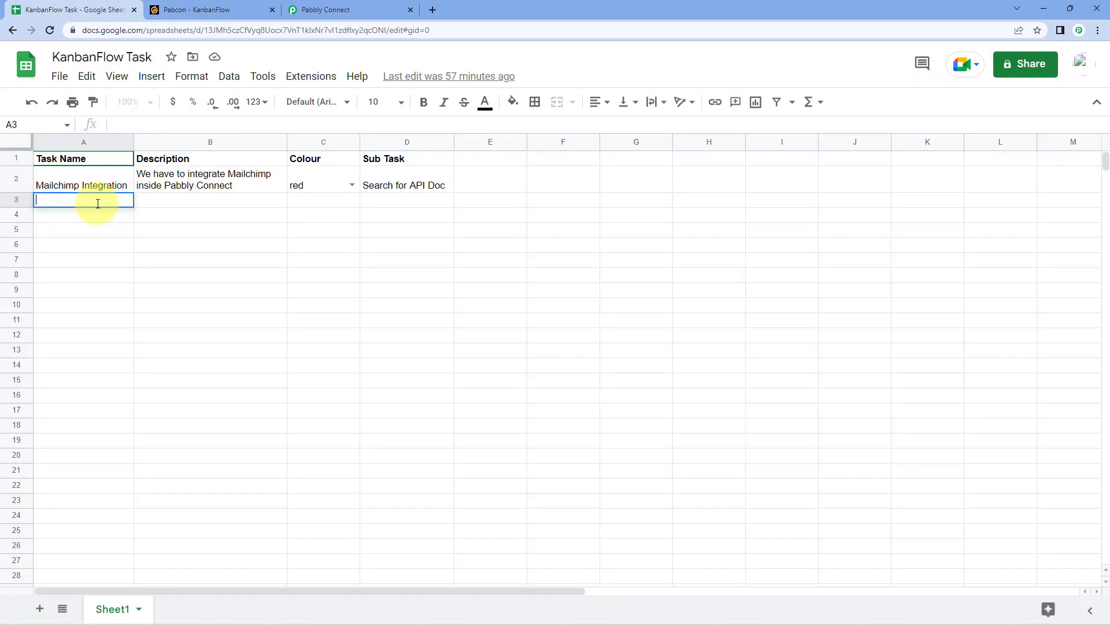
text(Reat_Time Test)
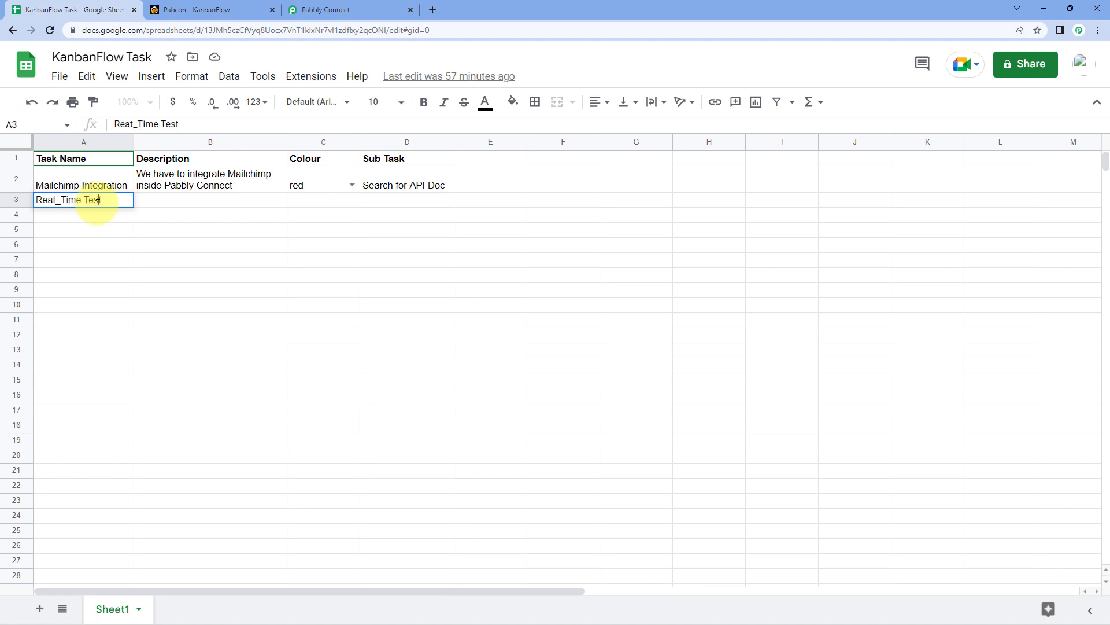
key(BackSpace)
text(-)
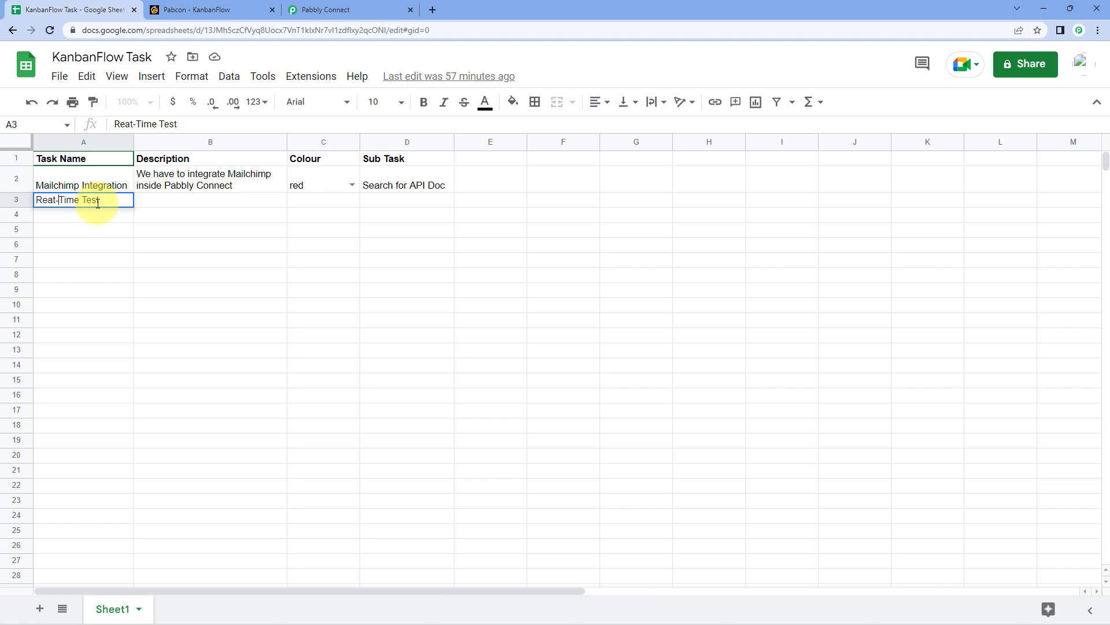
key(Tab)
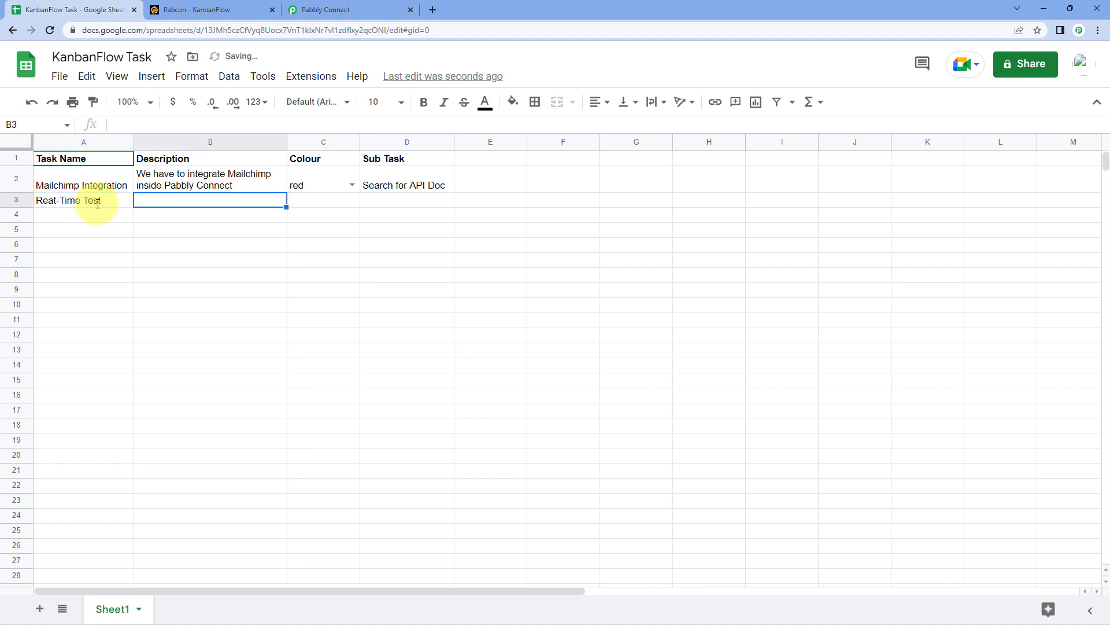
- Enter the description "We are testing this automation." in cell B3
text(We are test)
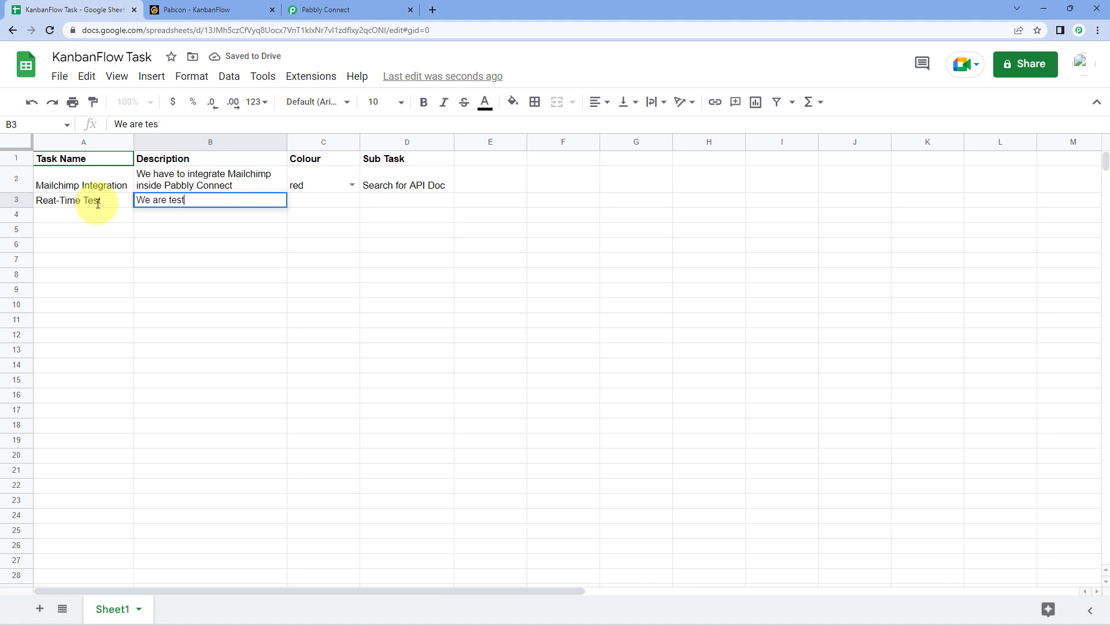
text(ing this au)
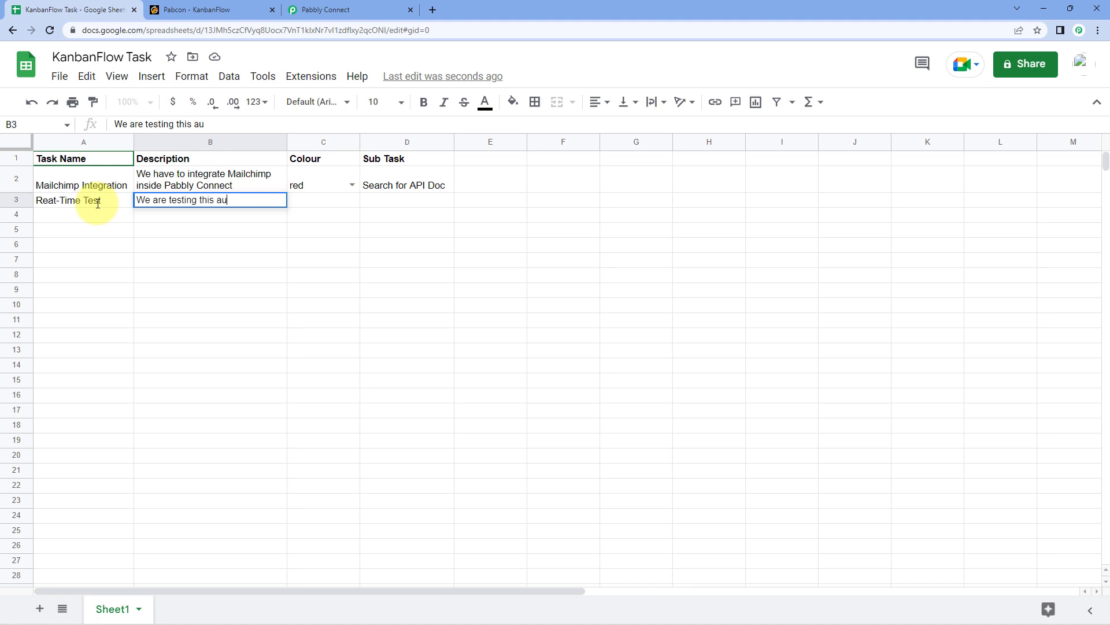
text(tomation.)
key(Tab)
- Extend the Colour dropdown from C2 down through C5 and clear the copied values in C3:C5
click(346, 182)
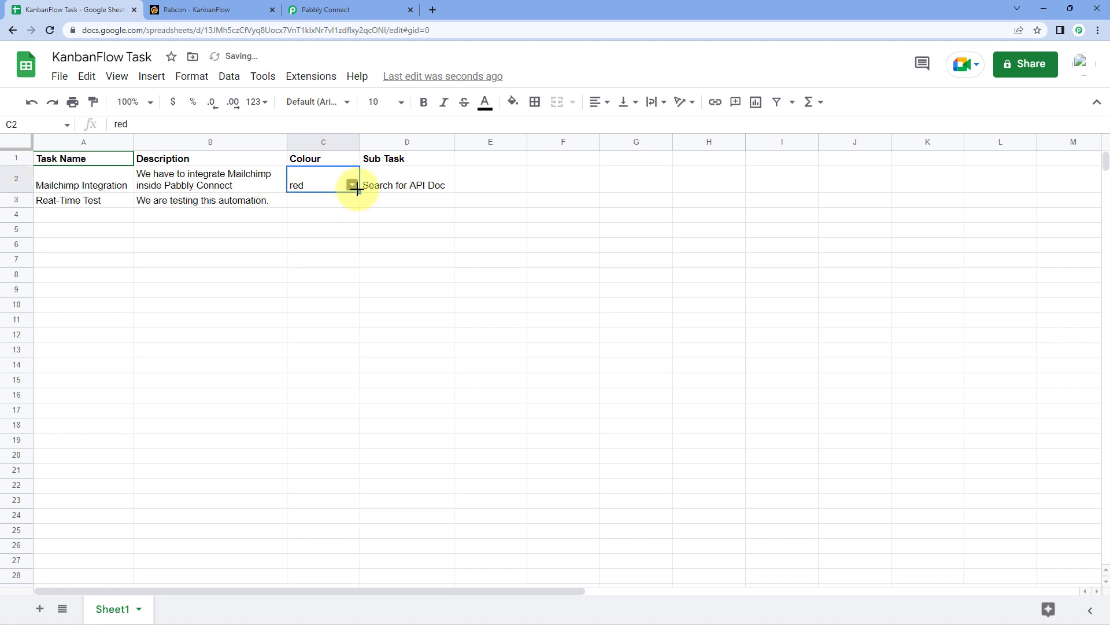
drag(359, 207, 329, 227)
key(Delete)
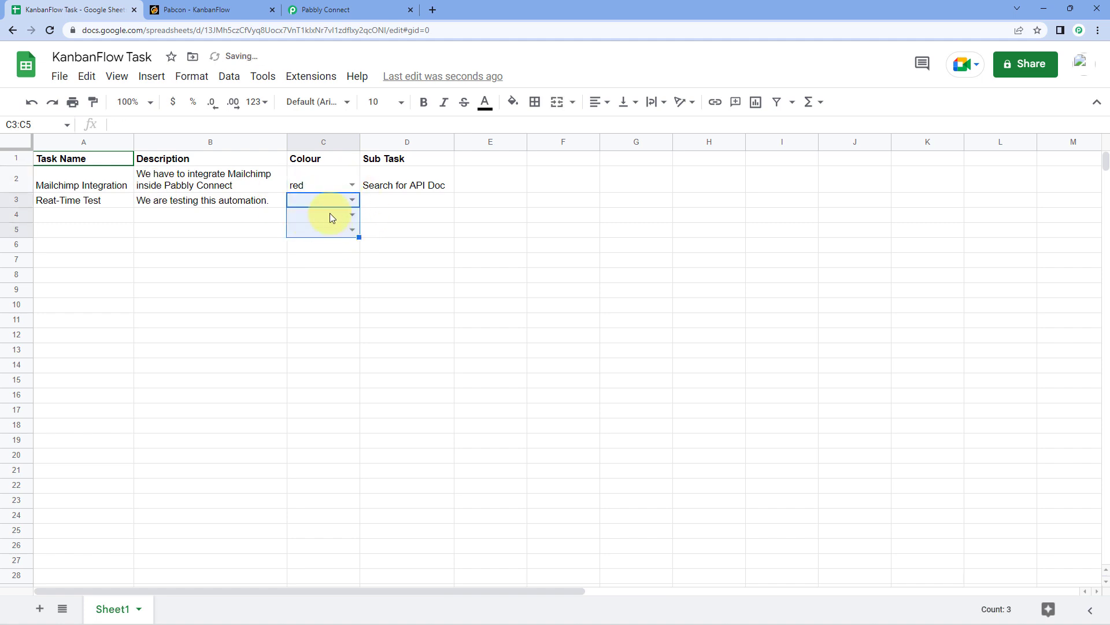
- Choose yellow as the colour in cell C3
click(347, 202)
click(329, 199)
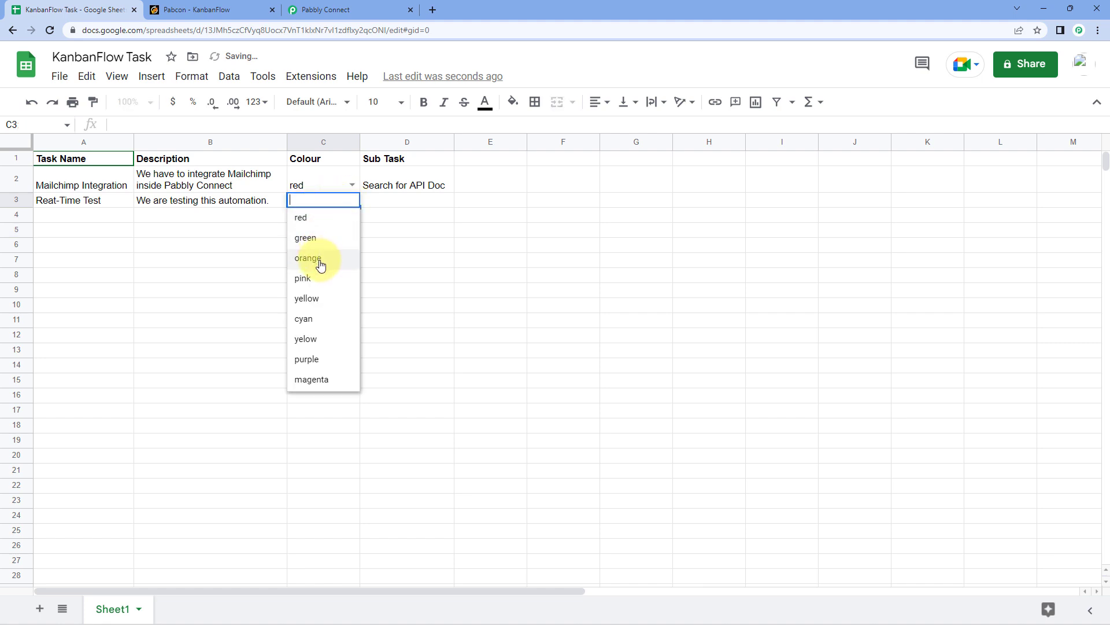
click(319, 302)
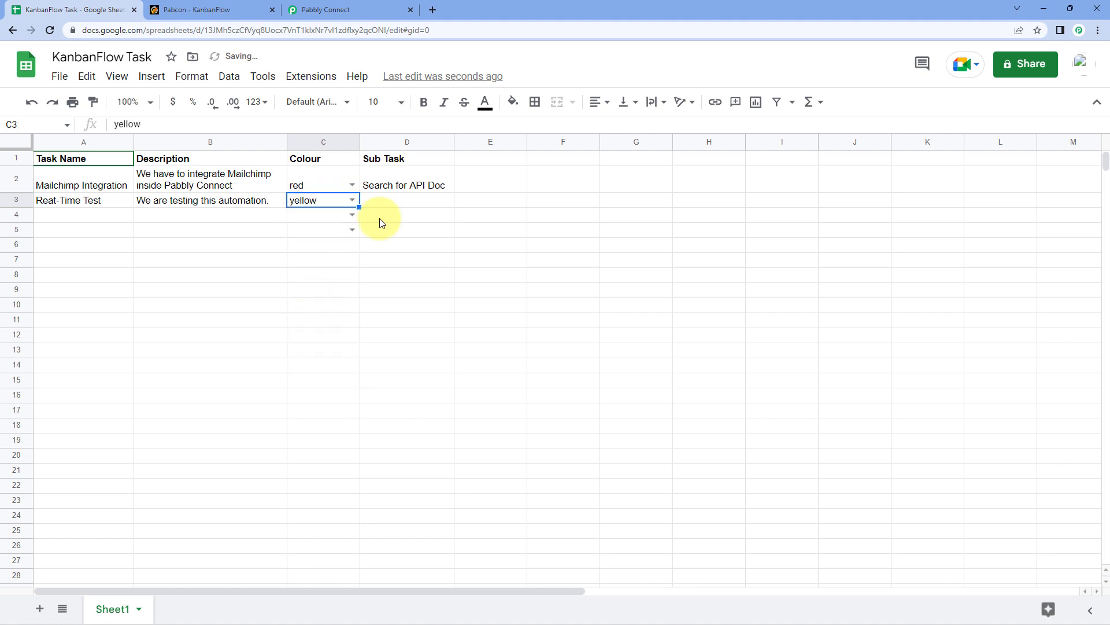
- Enter Test Automation Workflow as the sub task in cell D3 and widen column D to fit the text
click(398, 203)
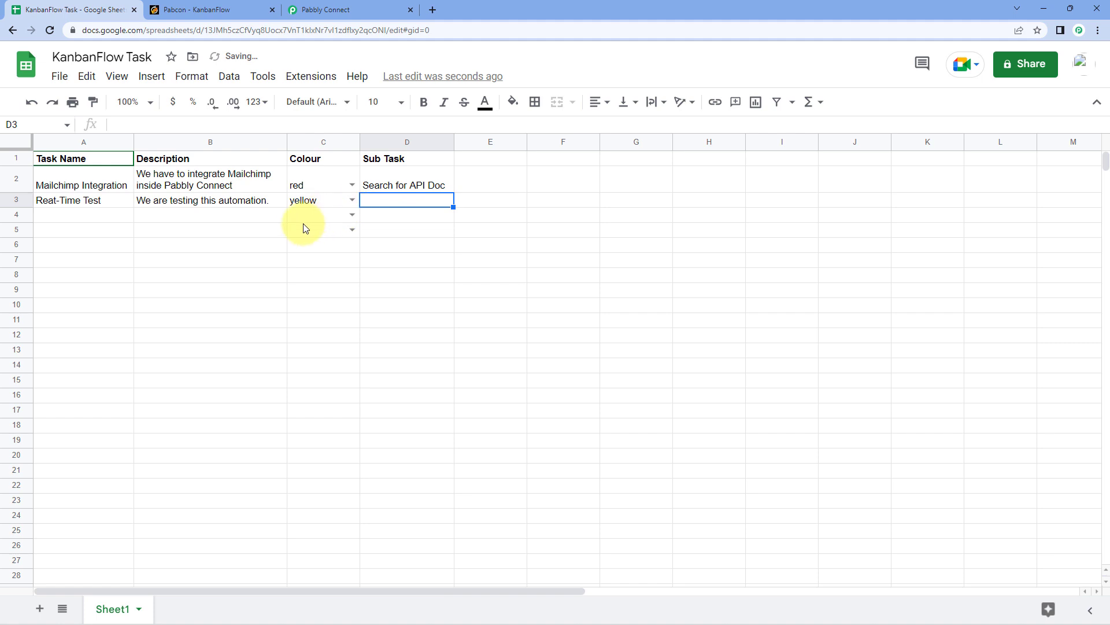
text(Test Au)
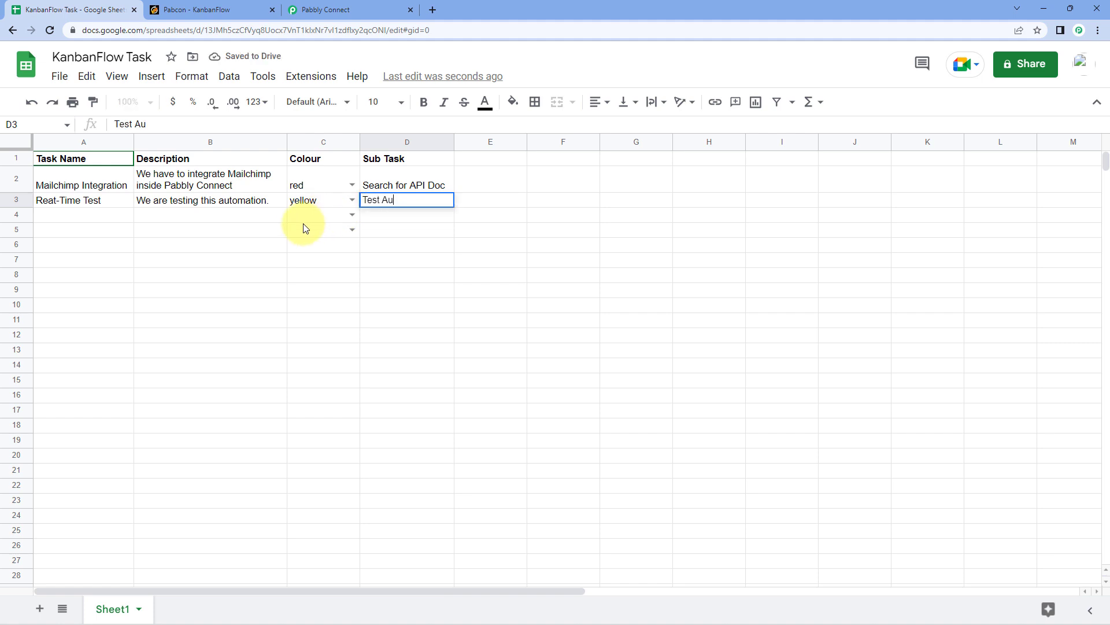
text(tomation wo)
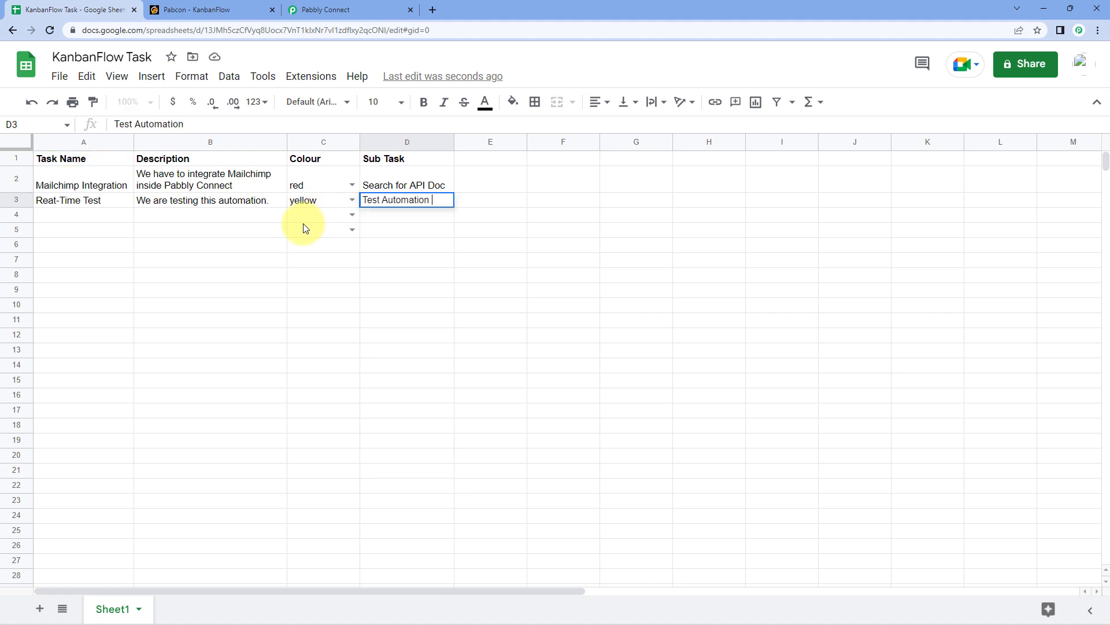
key(BackSpace)
text(Workflow)
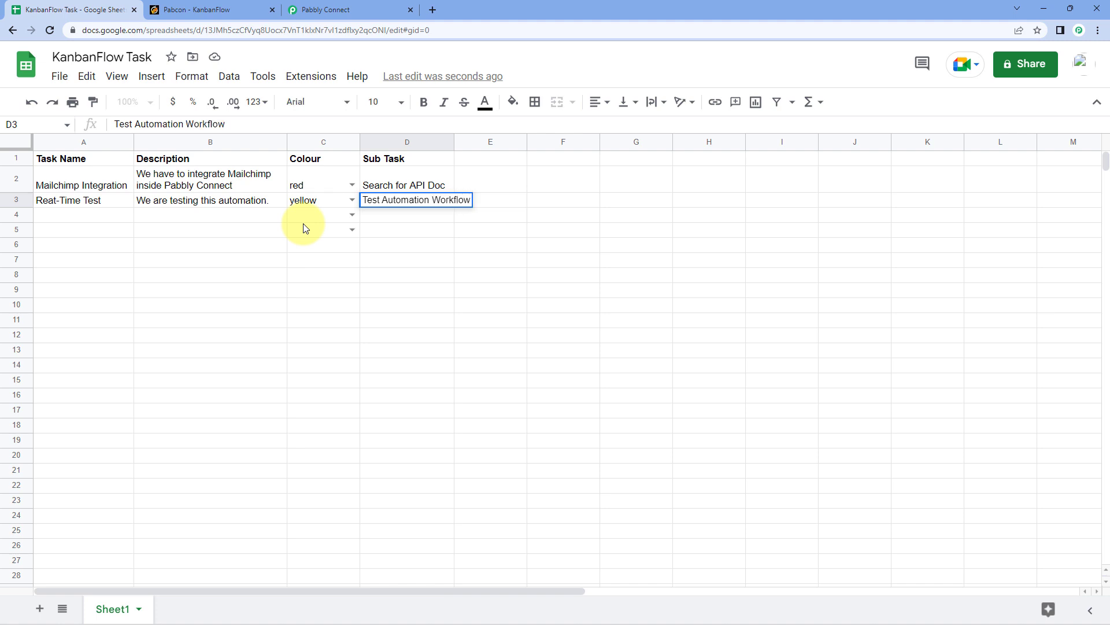
click(240, 230)
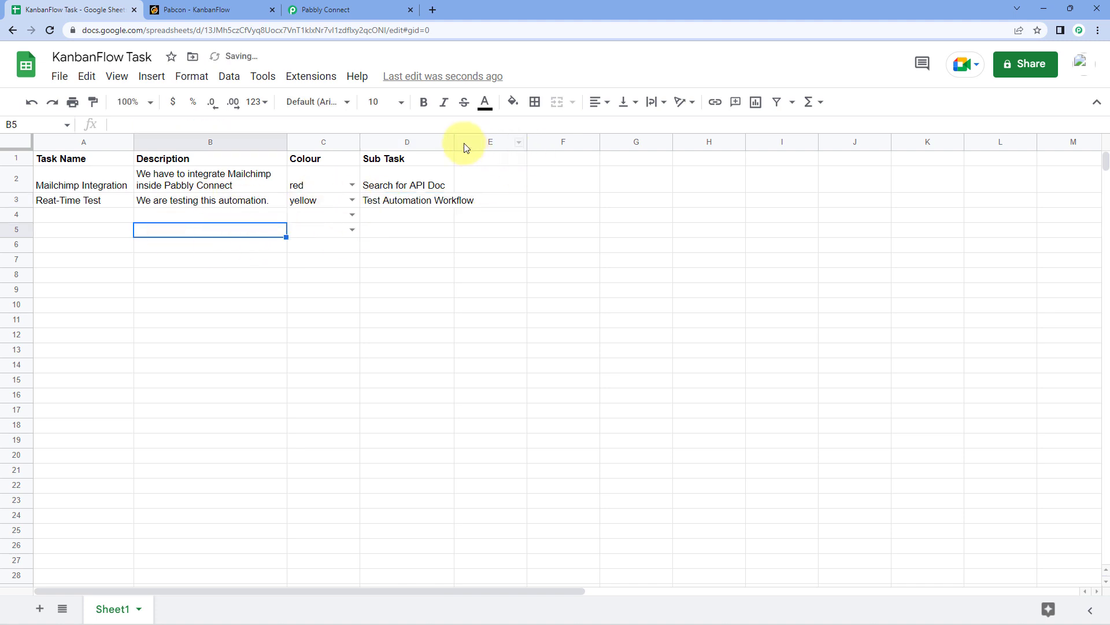
drag(454, 141, 482, 141)
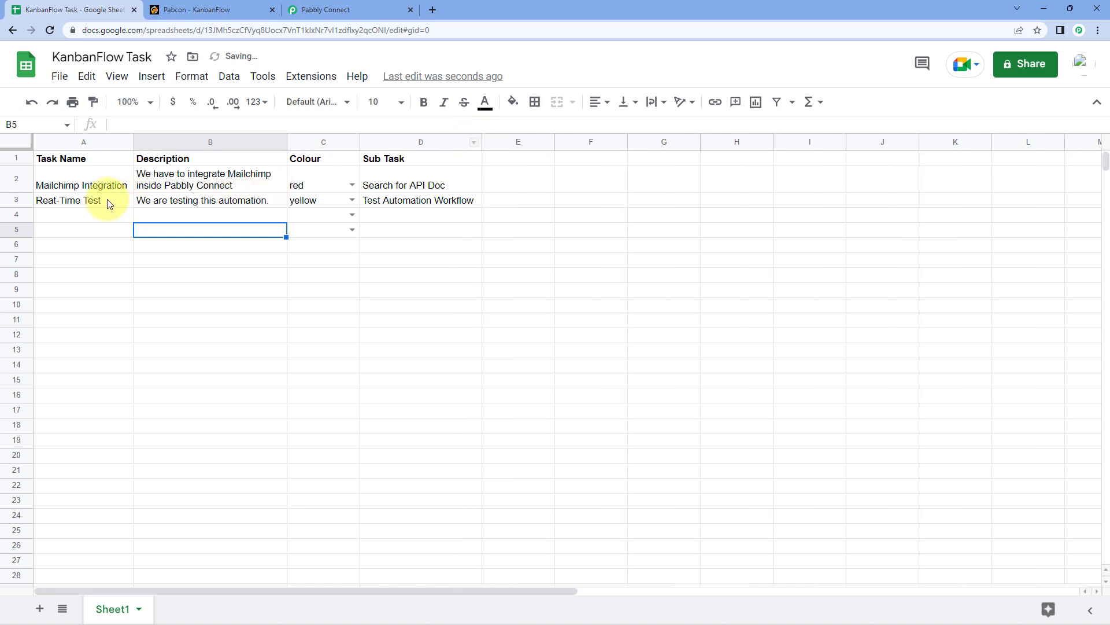
- Review the new row A3:D3, then open the Reat-Time Test card on the KanbanFlow board
drag(100, 199, 411, 211)
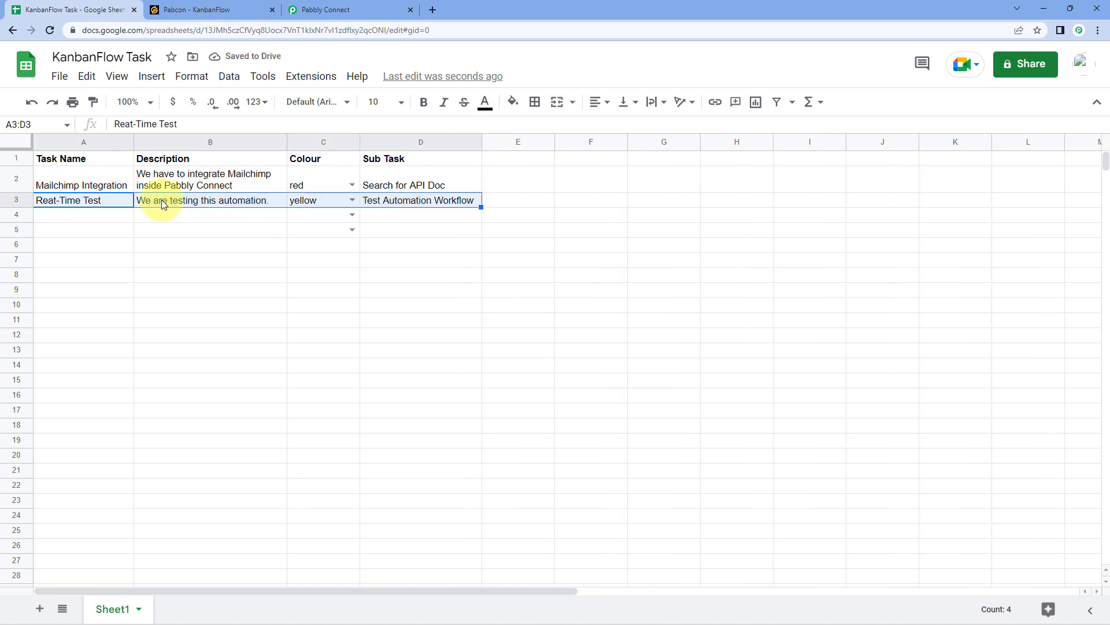
click(104, 223)
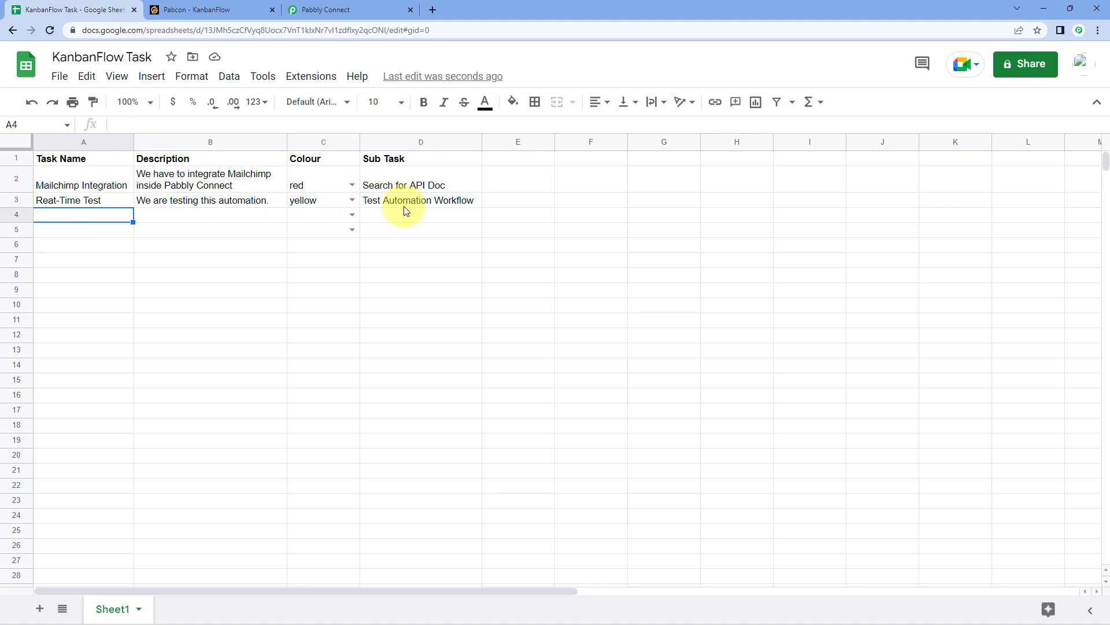
click(226, 8)
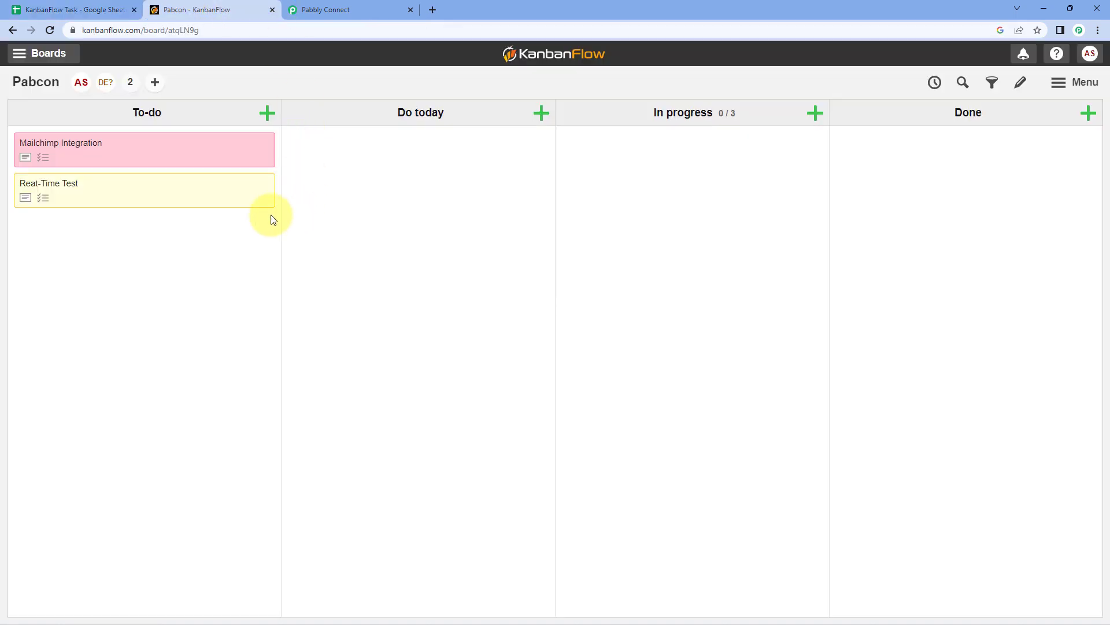
click(155, 193)
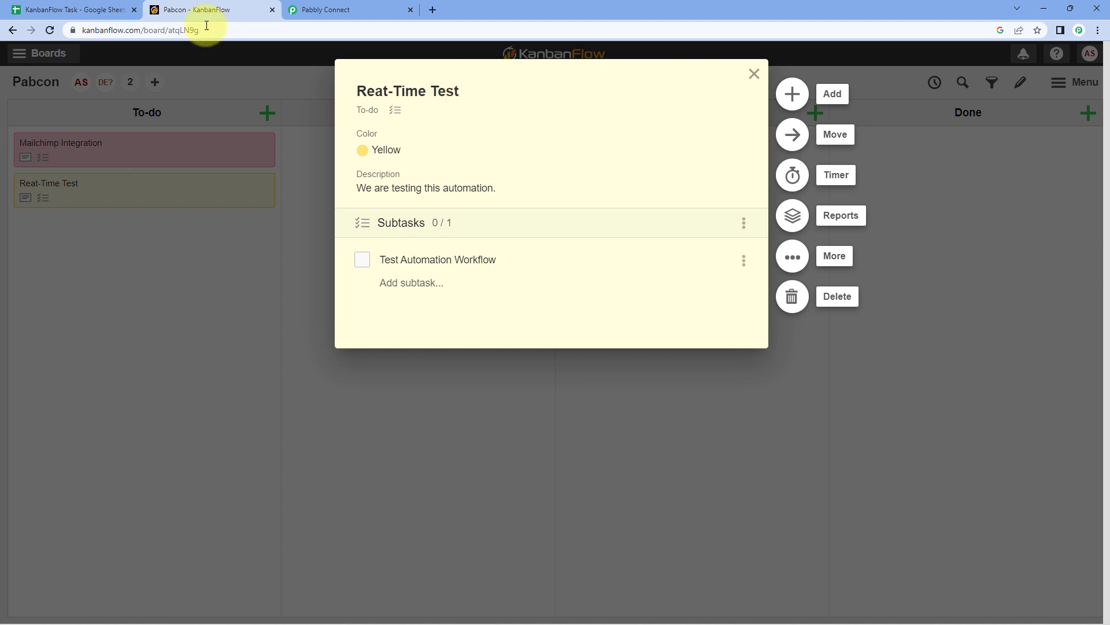
- Correct the task name in cell A3 of the spreadsheet to Real-Time Test
click(69, 10)
click(60, 202)
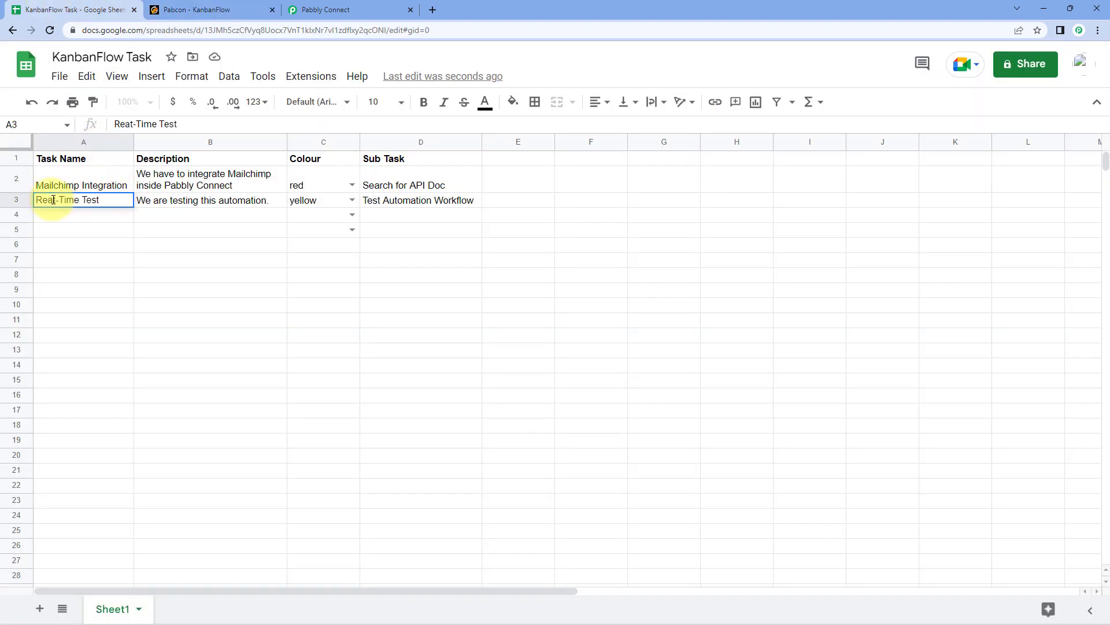
key(Delete)
text(l)
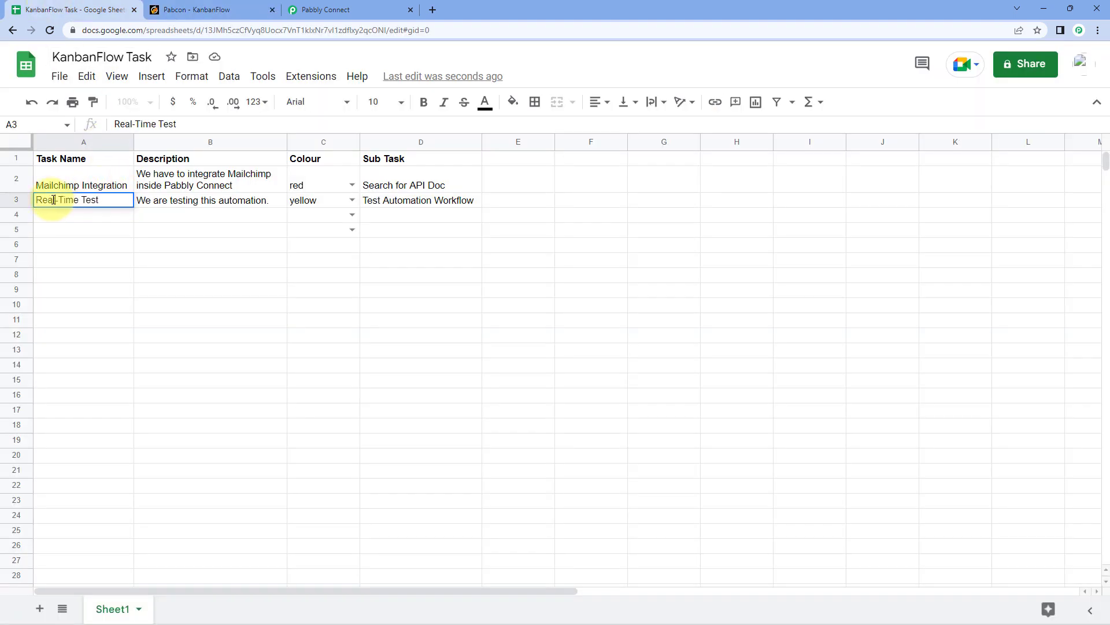
click(55, 230)
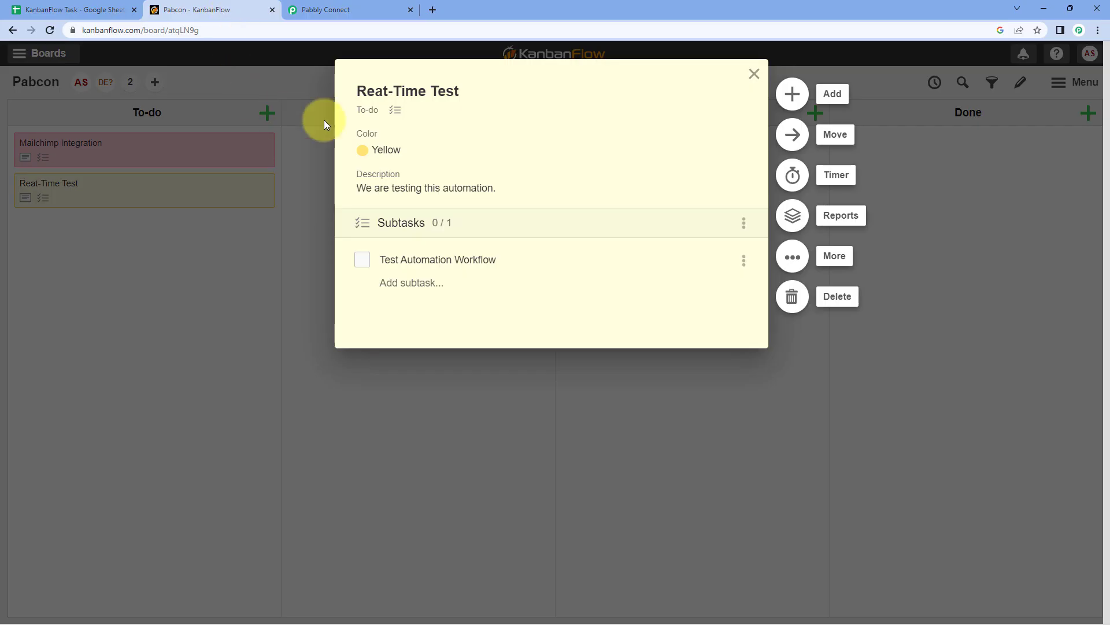
- Check the Reat-Time Test card's color, description and subtask in KanbanFlow, close it, and return to the Pabbly Connect workflow
click(237, 10)
drag(424, 161, 355, 153)
click(456, 162)
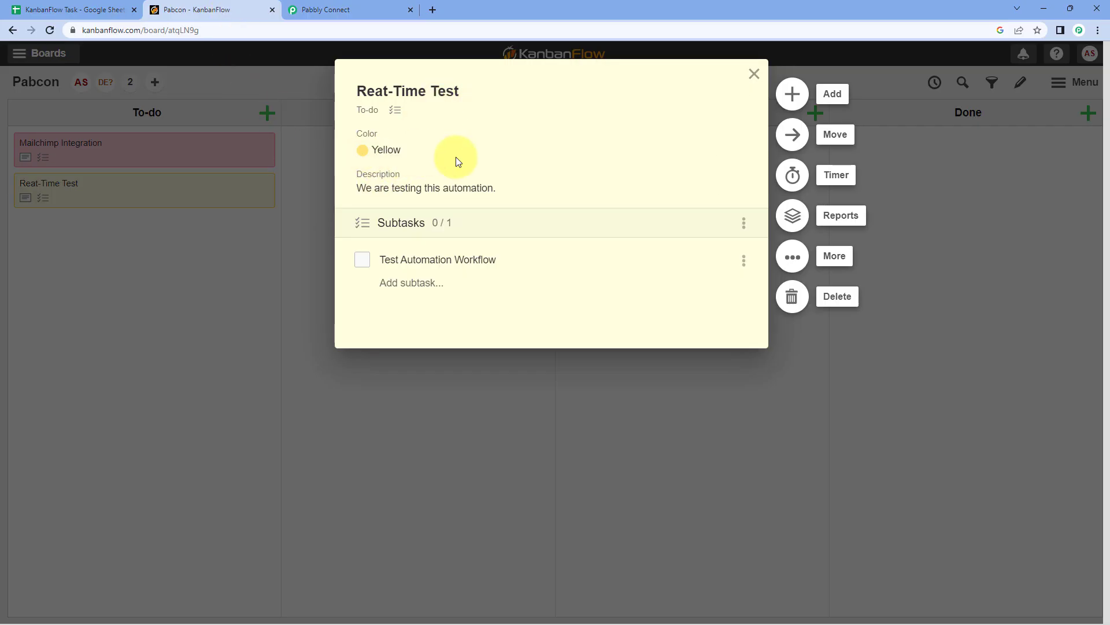
drag(505, 191, 354, 198)
mouse_move(518, 260)
mouse_down()
mouse_move(404, 262)
mouse_move(526, 265)
mouse_up()
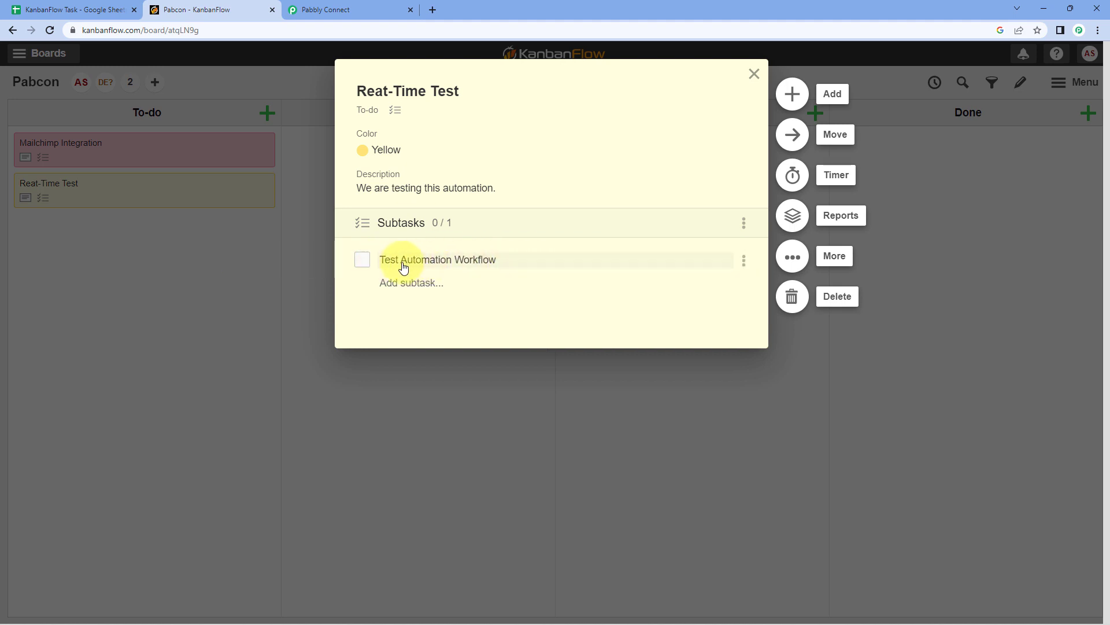
click(961, 164)
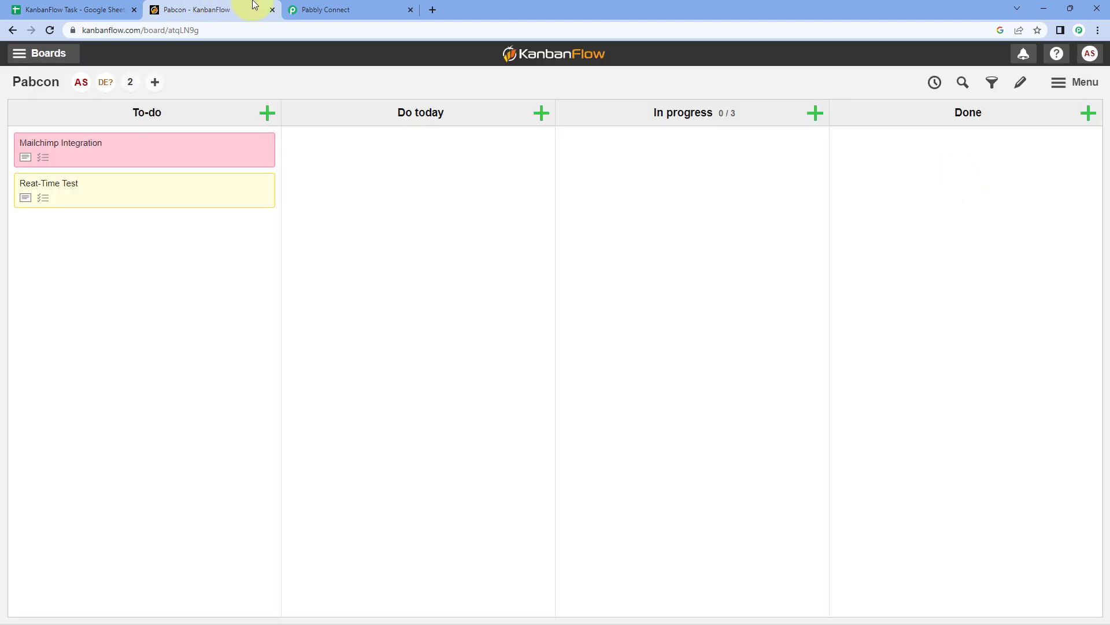
click(347, 8)
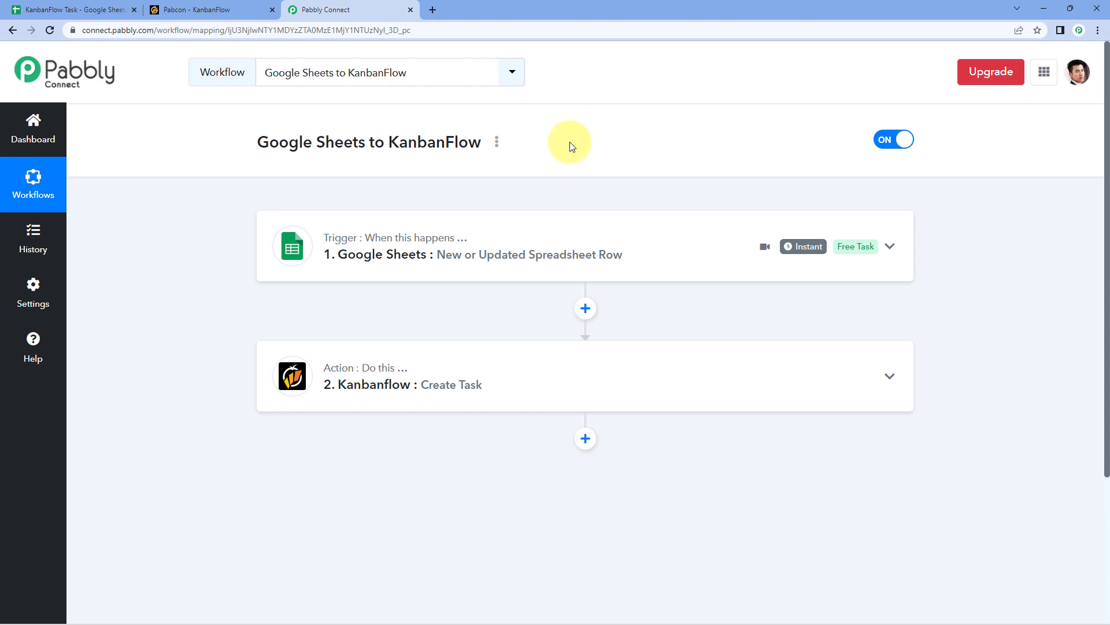